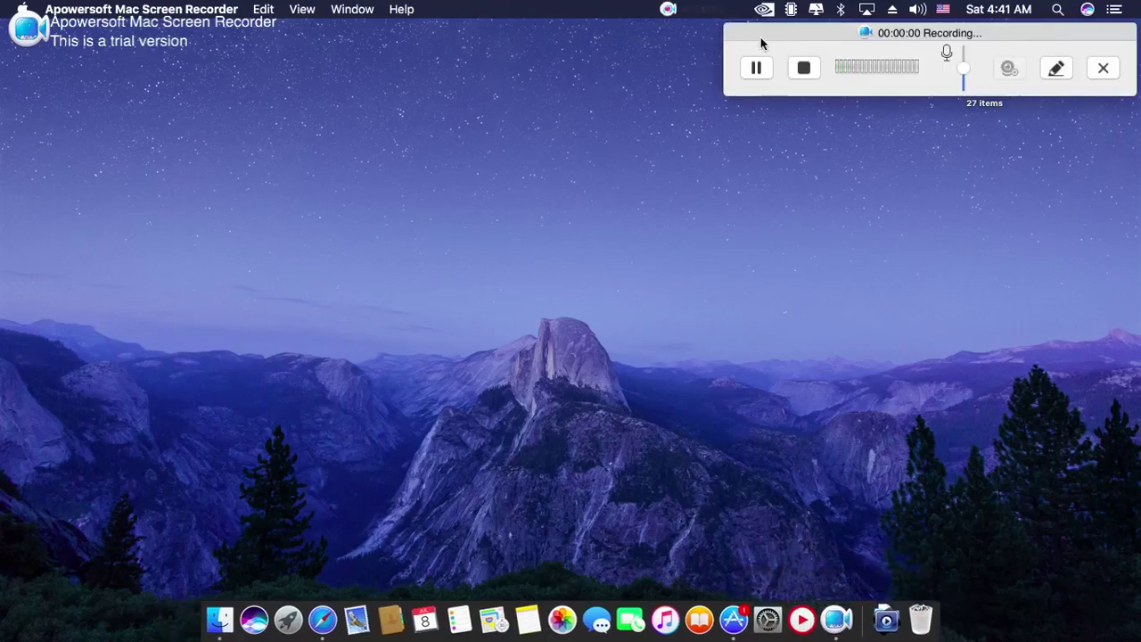
Clean Up the desktop icons into their grid and bring Finder to the front
right_click(501, 136)
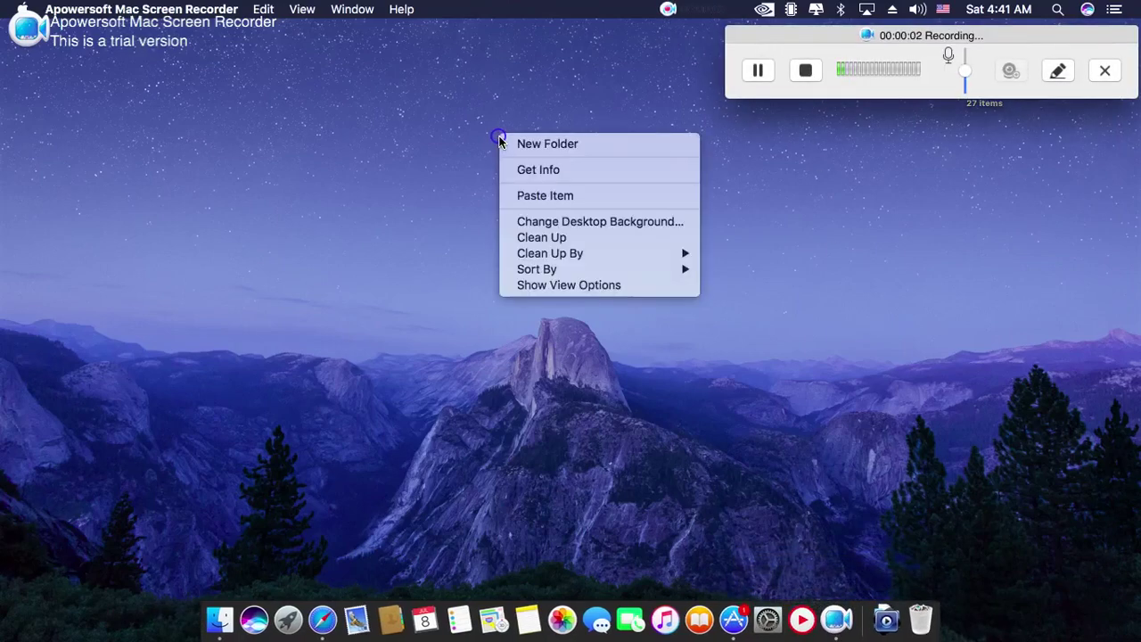
click(522, 237)
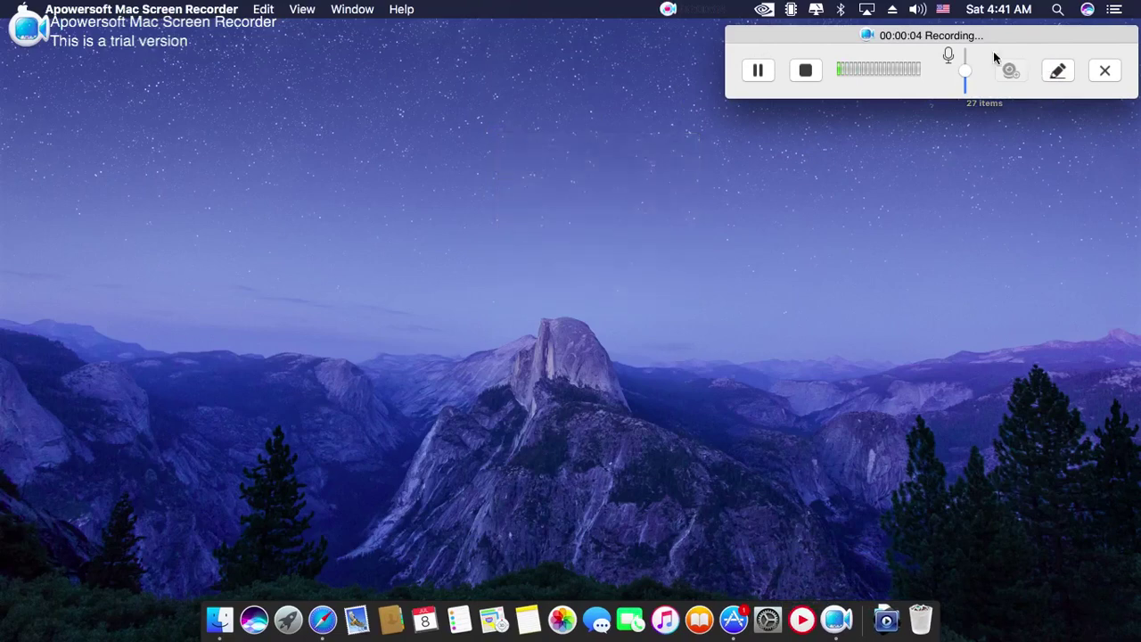
drag(939, 41, 1140, 621)
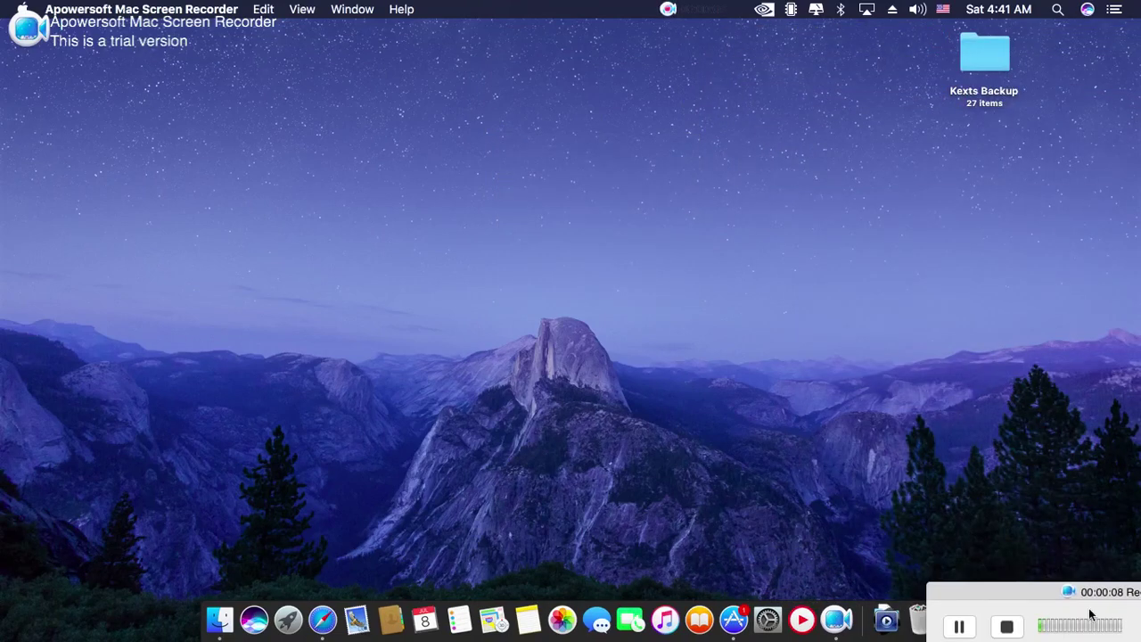
drag(996, 594, 1031, 607)
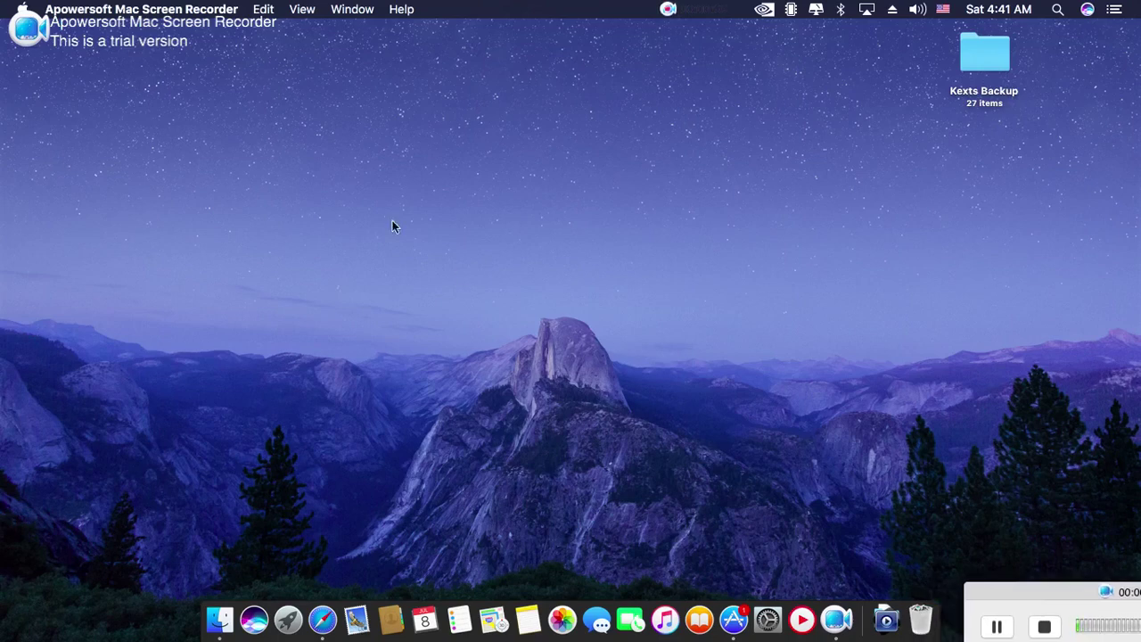
right_click(347, 175)
click(411, 279)
right_click(415, 266)
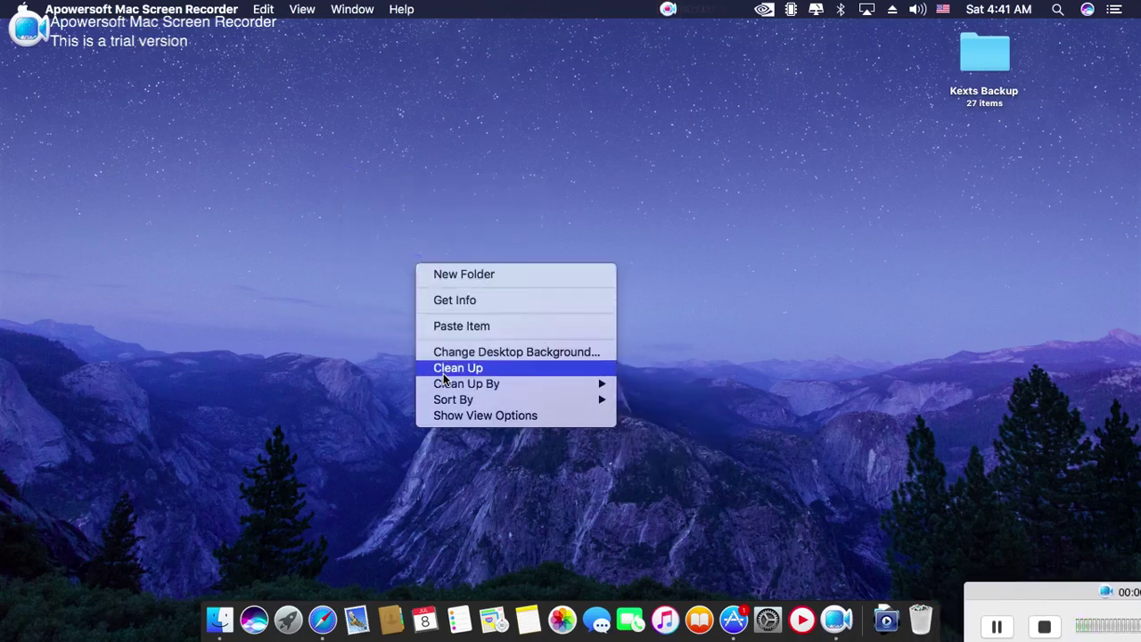
click(446, 368)
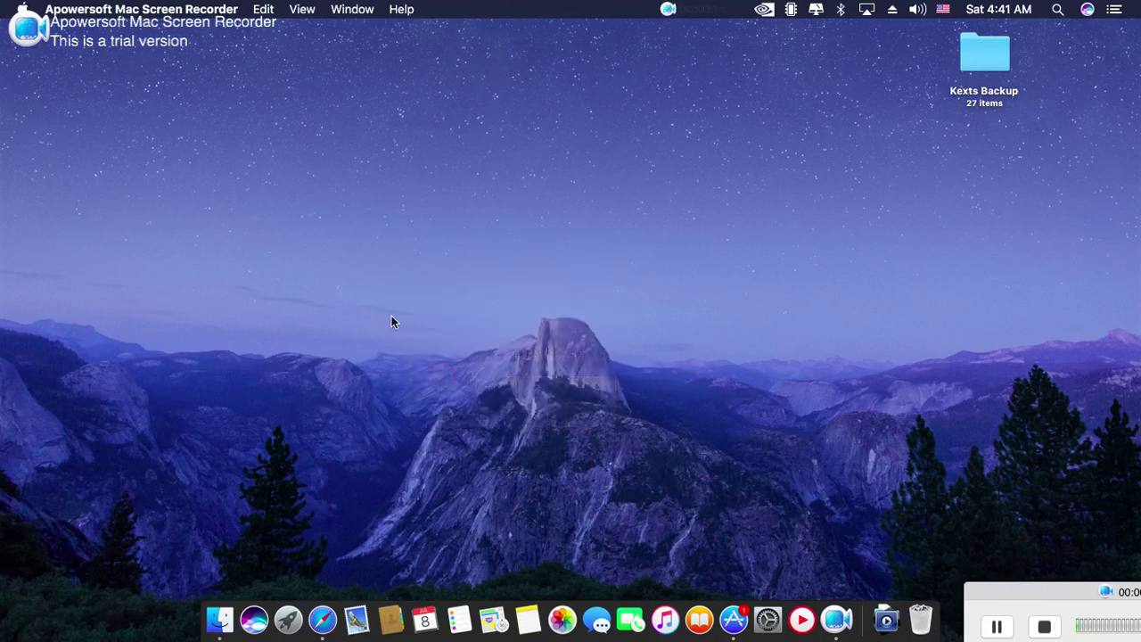
click(334, 235)
click(86, 96)
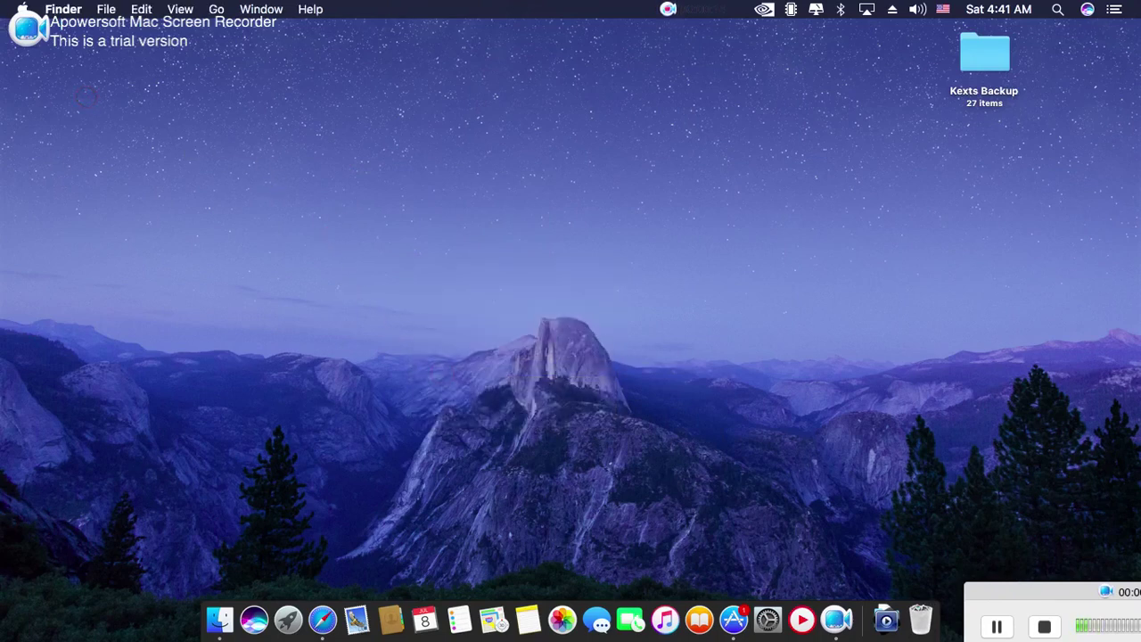
Open About This Mac and nudge its window slightly right
click(23, 9)
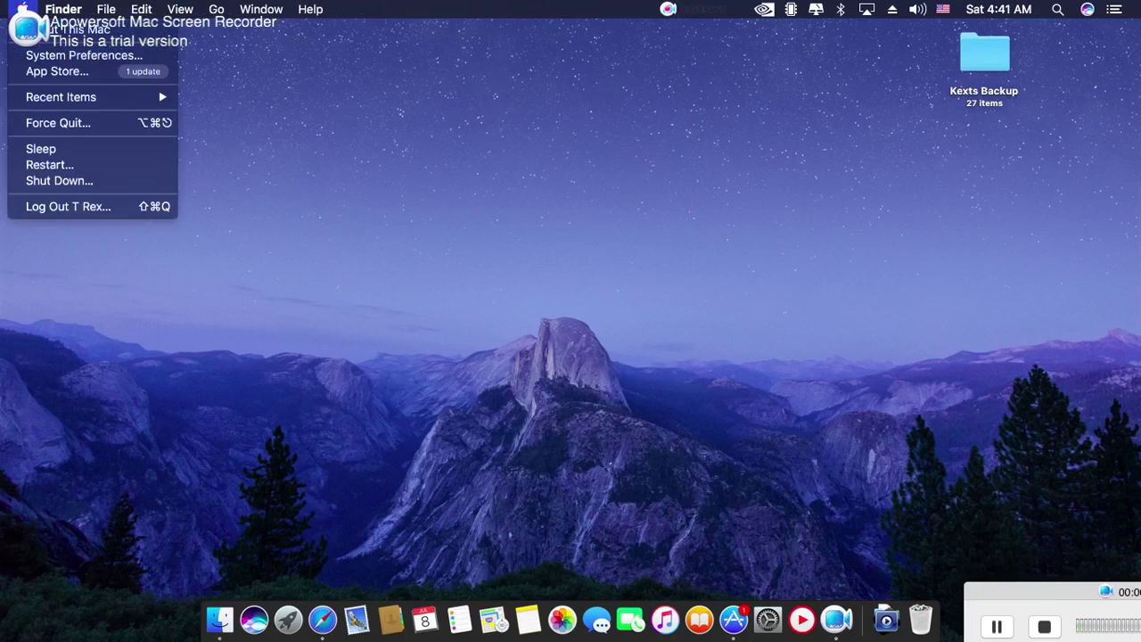
key(Escape)
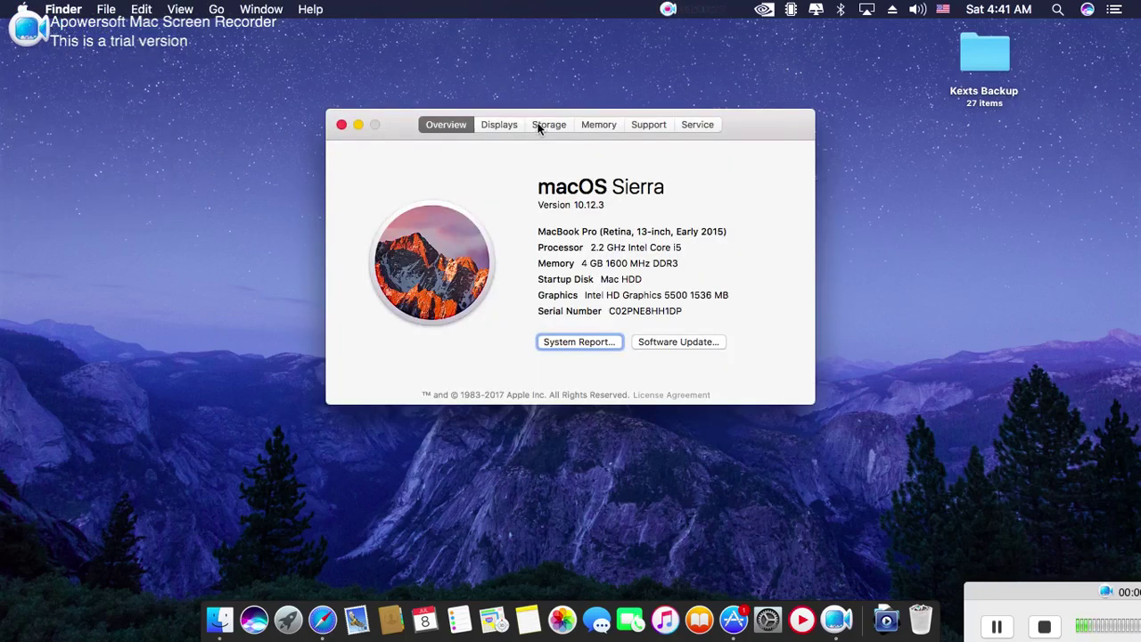
drag(390, 134, 411, 138)
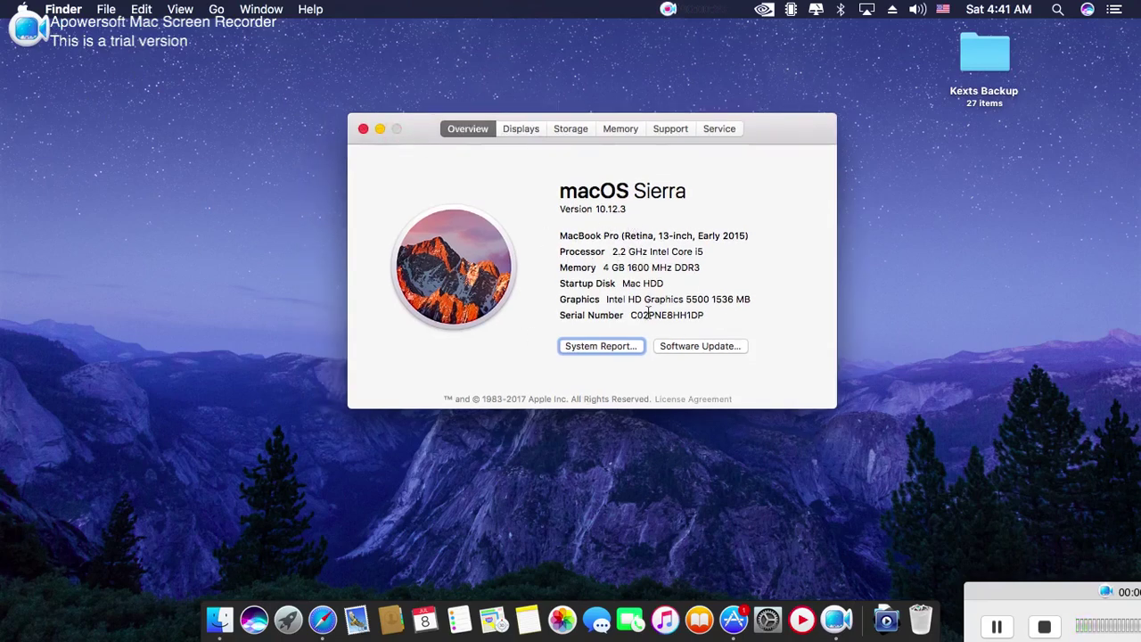
Reveal the macOS Sierra 10.12.3 build number 16D32 on the version line
click(558, 195)
click(625, 210)
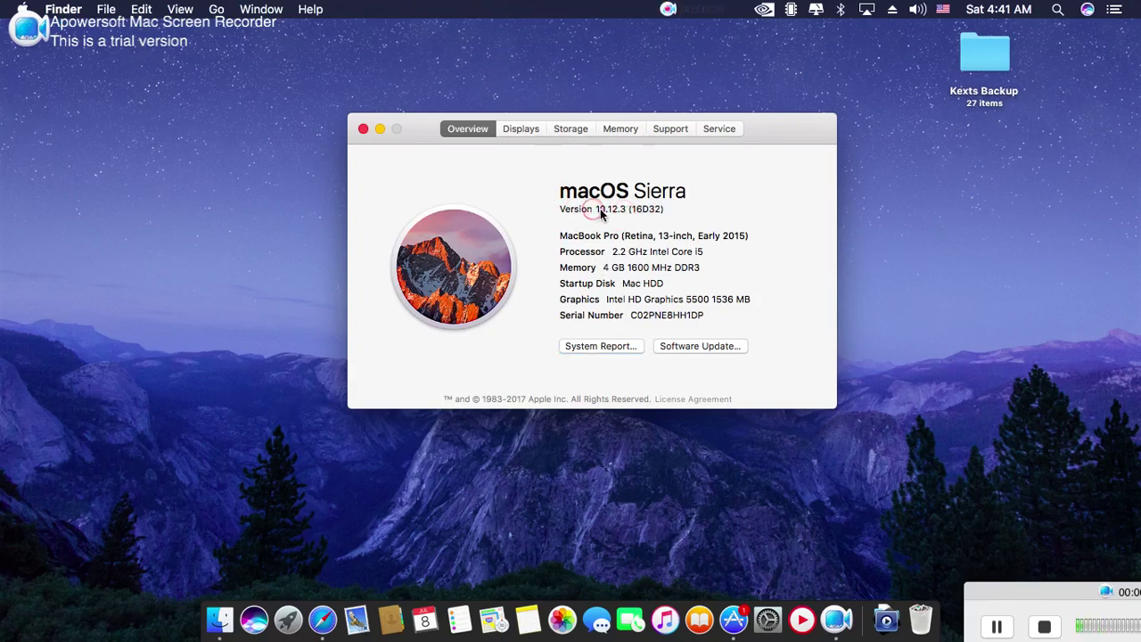
click(601, 208)
click(664, 210)
click(500, 219)
click(405, 156)
Close About This Mac and Clean Up the desktop icons
click(363, 129)
right_click(346, 189)
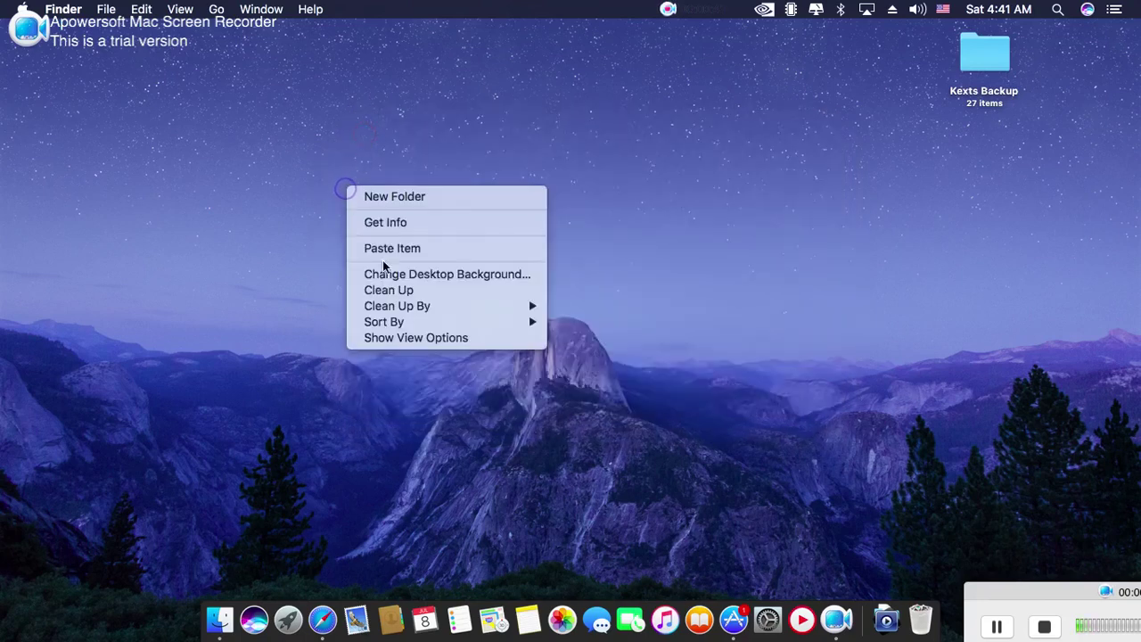
click(387, 290)
right_click(420, 357)
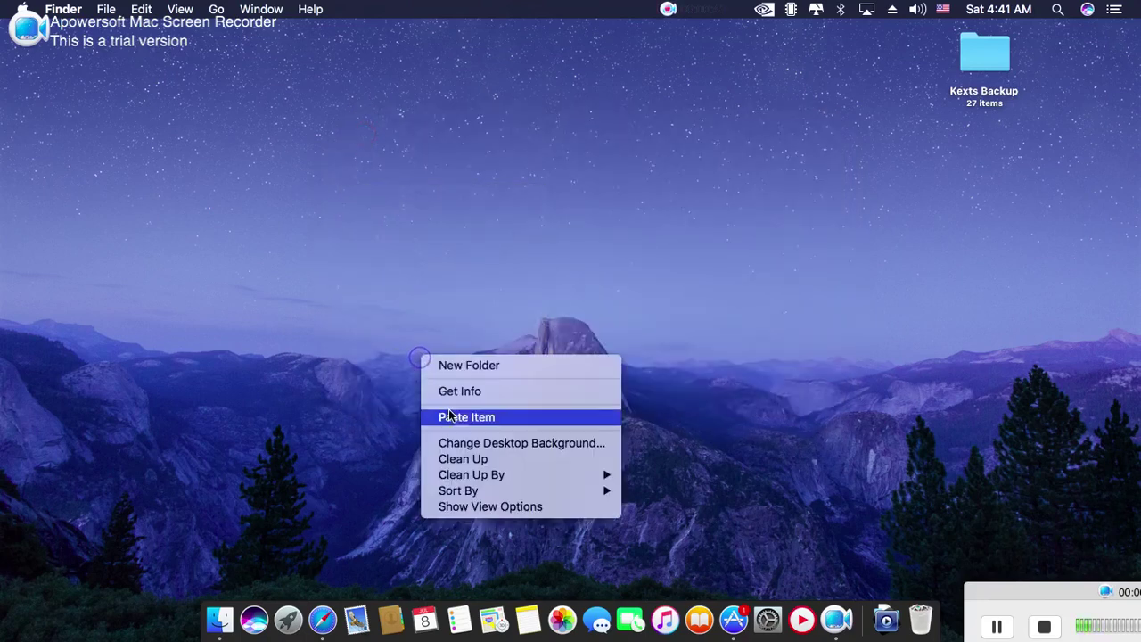
click(463, 458)
right_click(468, 349)
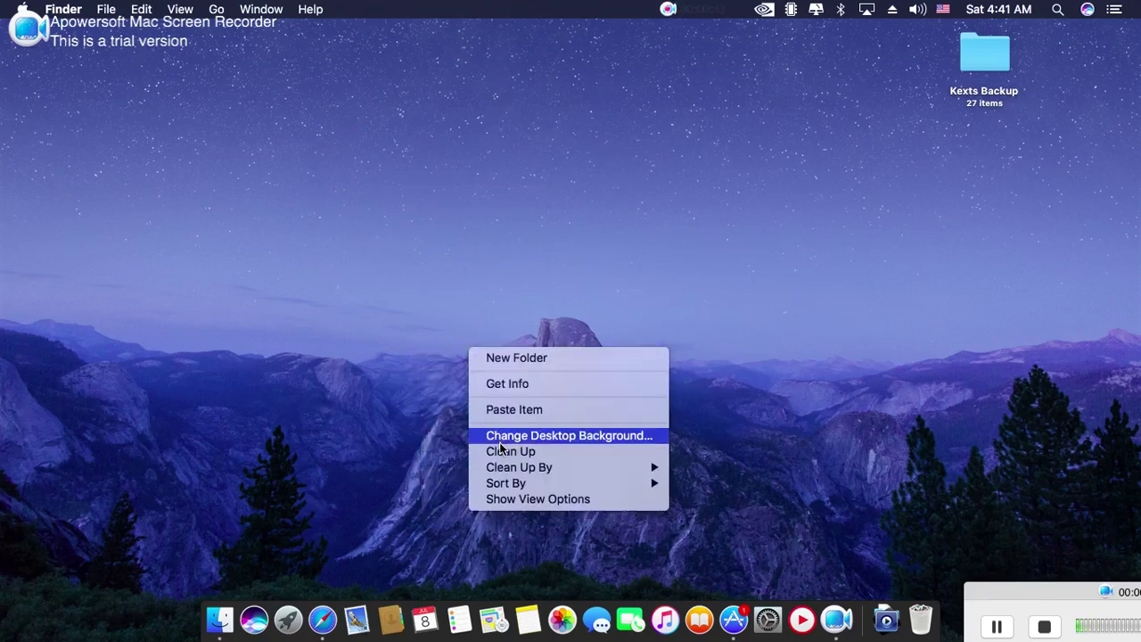
click(500, 450)
right_click(488, 376)
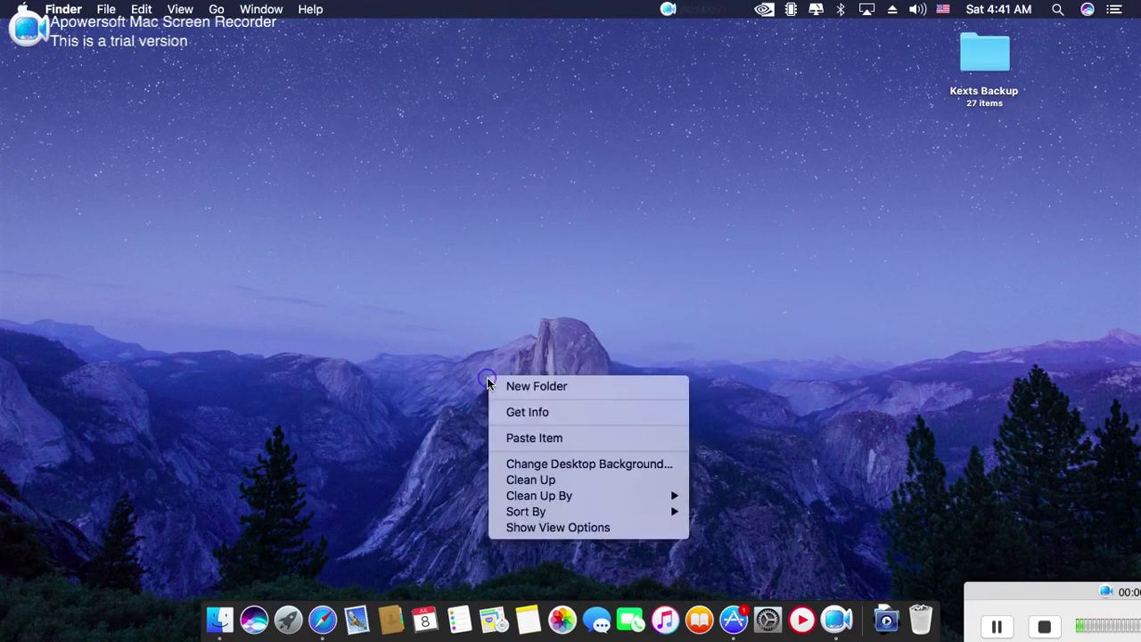
click(523, 479)
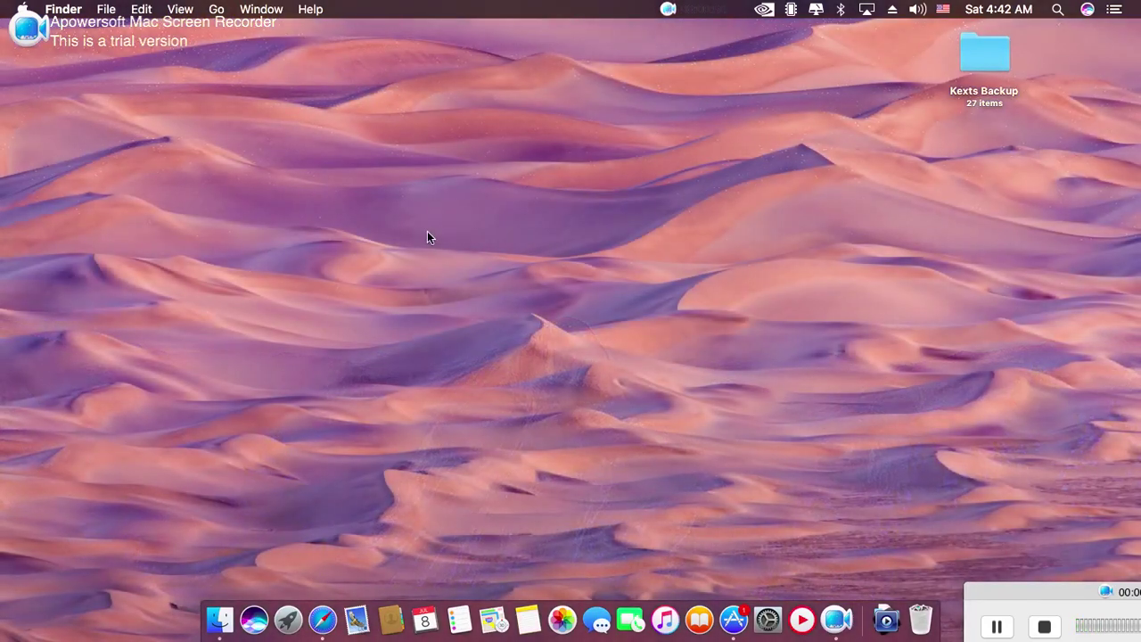
right_click(427, 237)
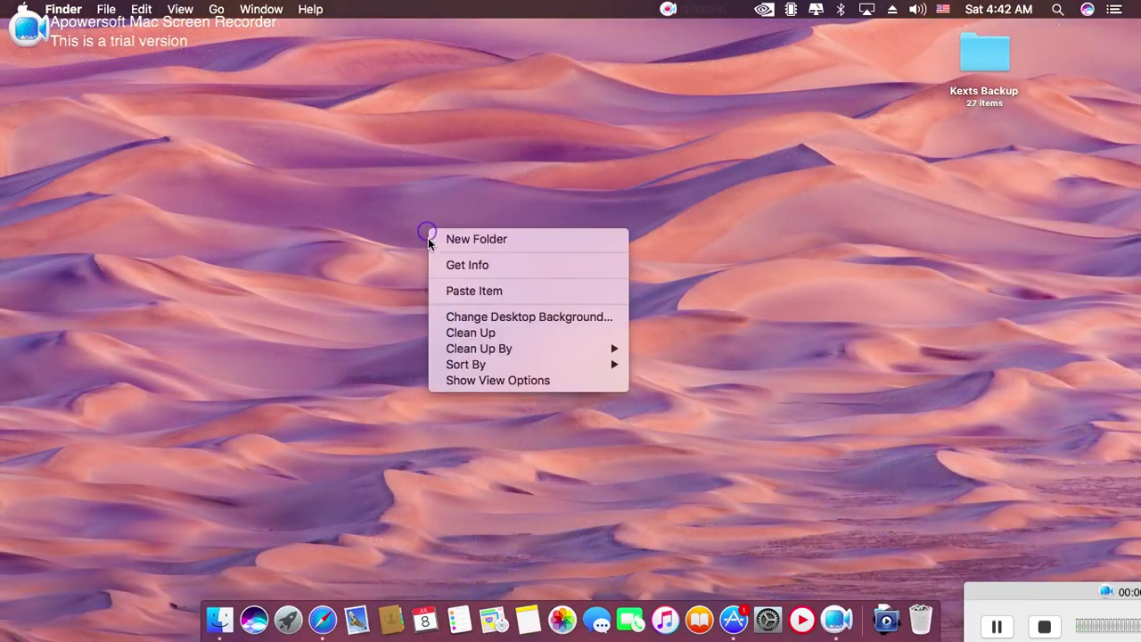
click(463, 339)
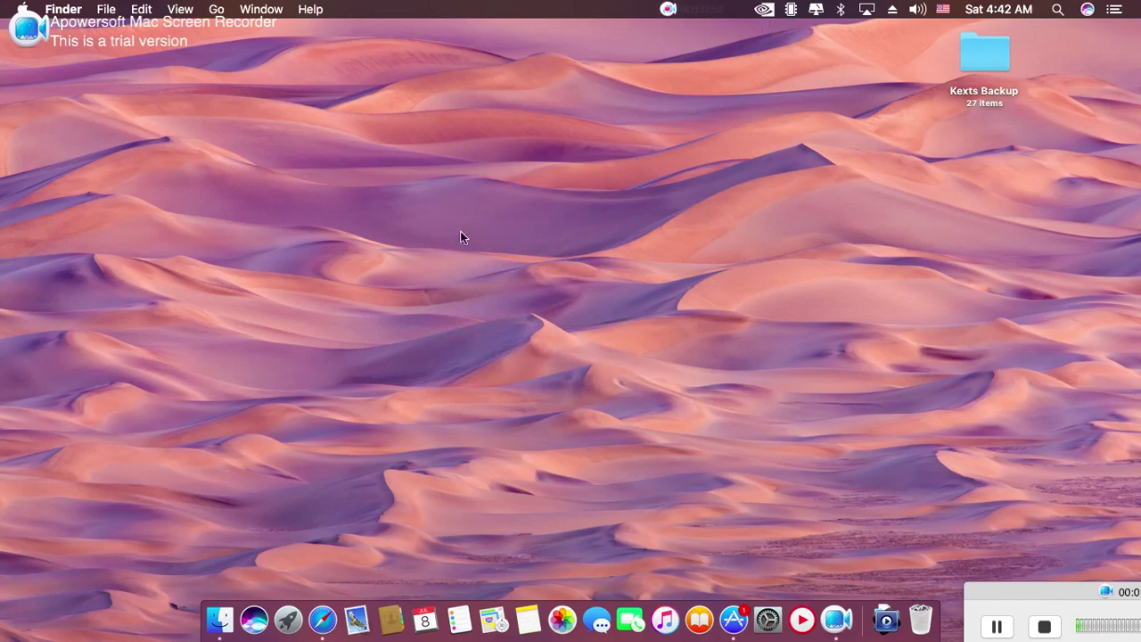
Select the desktop icons and Clean Up again, leaving only the Kexts Backup folder
drag(444, 230, 606, 347)
drag(126, 177, 578, 387)
drag(311, 122, 626, 348)
right_click(345, 209)
click(364, 308)
right_click(362, 296)
click(409, 395)
right_click(327, 292)
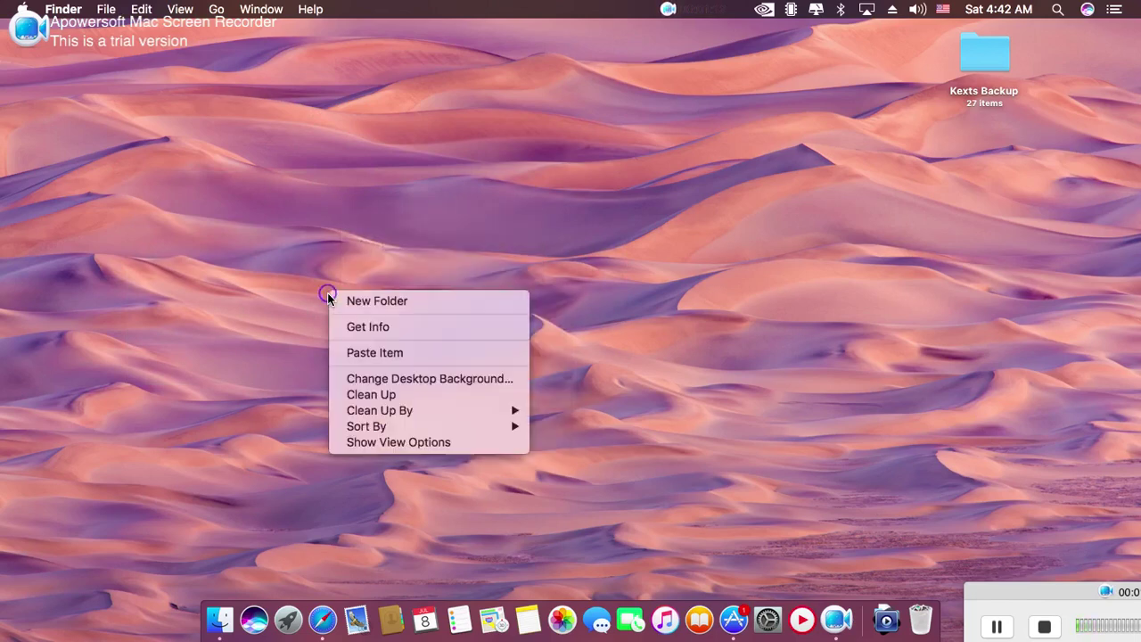
click(365, 395)
right_click(366, 360)
click(397, 458)
click(417, 394)
click(170, 113)
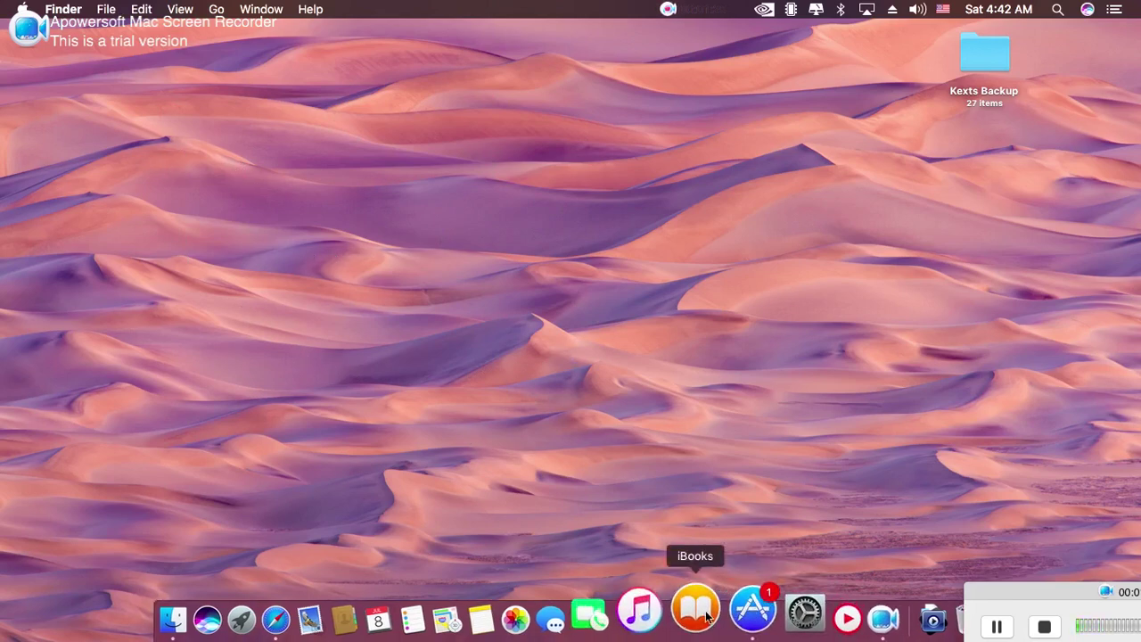
Check the macOS Sierra 10.12.5 download at 1.19 of 1.93 GB, then minimise App Store
click(734, 615)
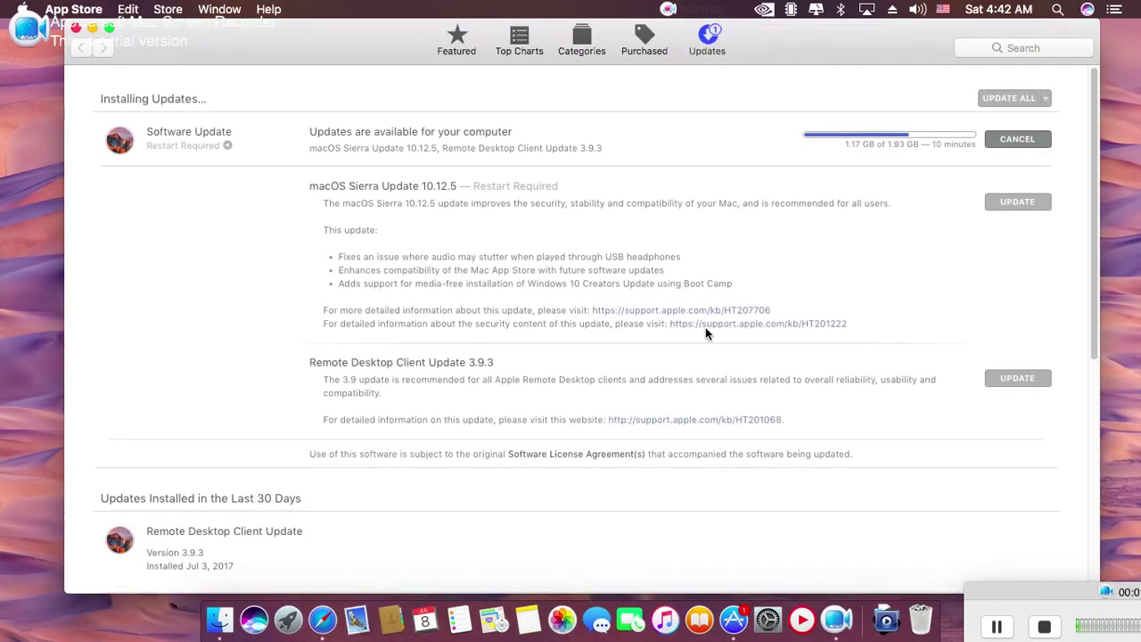
scroll(705, 328, down, 2)
scroll(705, 327, up, 2)
click(751, 135)
click(92, 32)
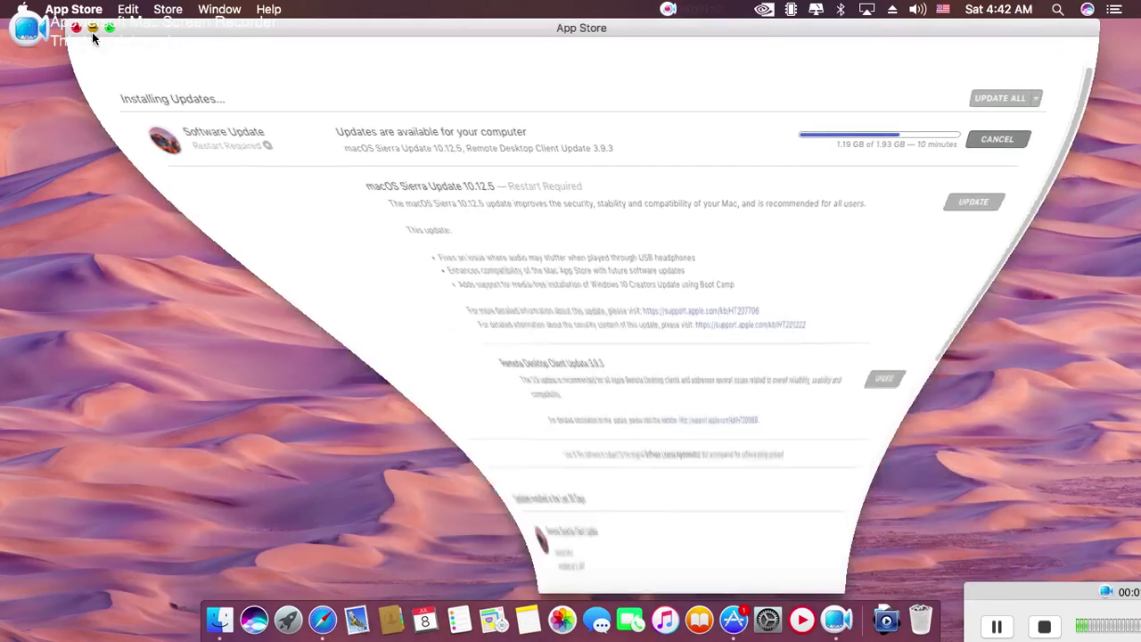
Clean Up the desktop icons and drag-select across the desktop to bring Finder forward
right_click(134, 262)
click(179, 373)
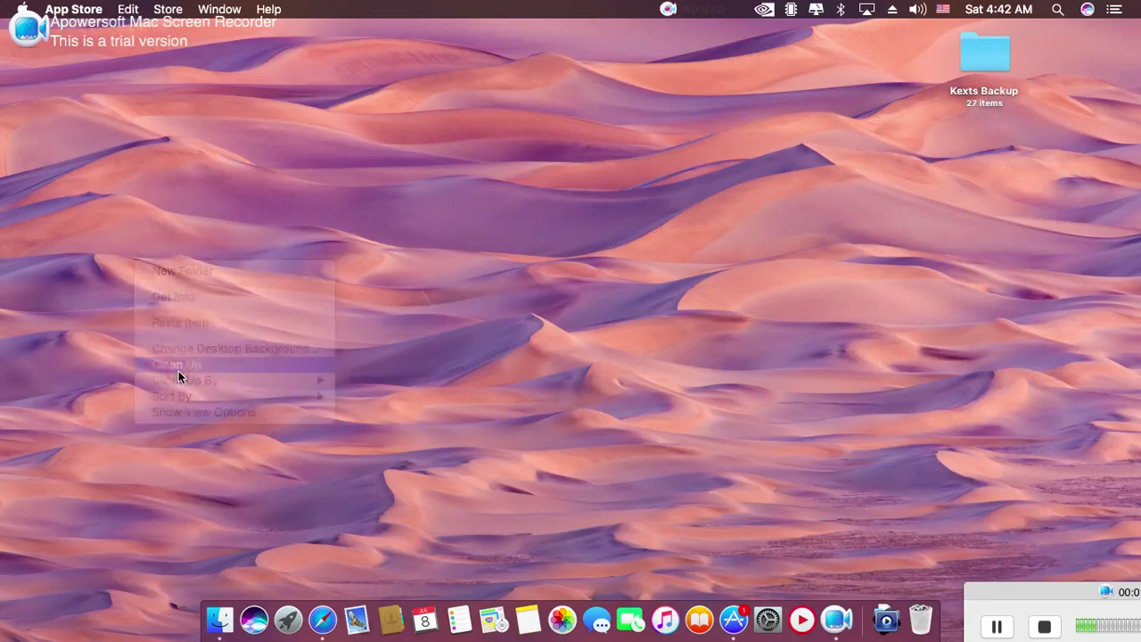
right_click(235, 316)
click(261, 419)
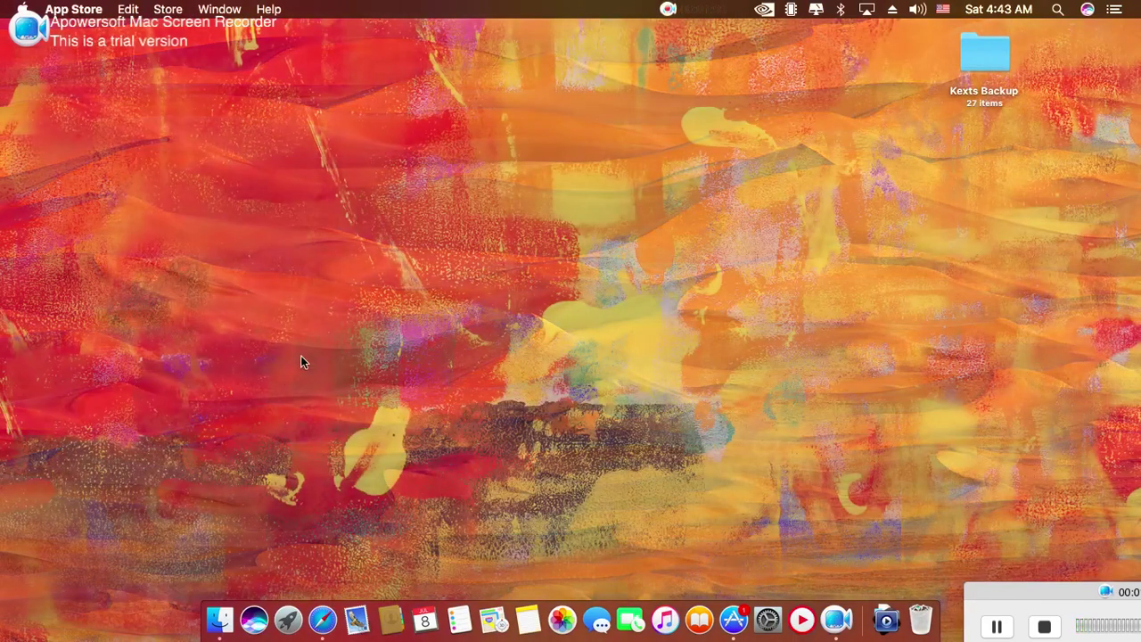
mouse_move(263, 219)
mouse_down()
mouse_move(228, 383)
mouse_move(527, 460)
mouse_up()
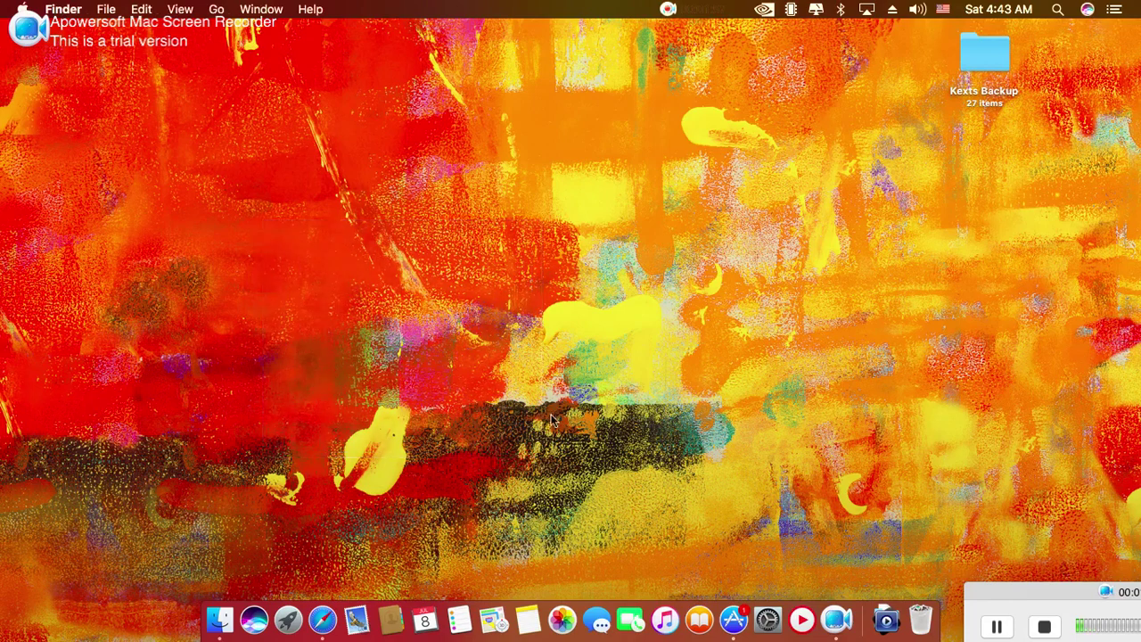
drag(365, 118, 613, 384)
Repeat Clean Up until the Kexts Backup folder sits alone in the grid
right_click(460, 266)
click(484, 369)
right_click(441, 288)
click(478, 389)
right_click(377, 292)
click(400, 391)
right_click(356, 350)
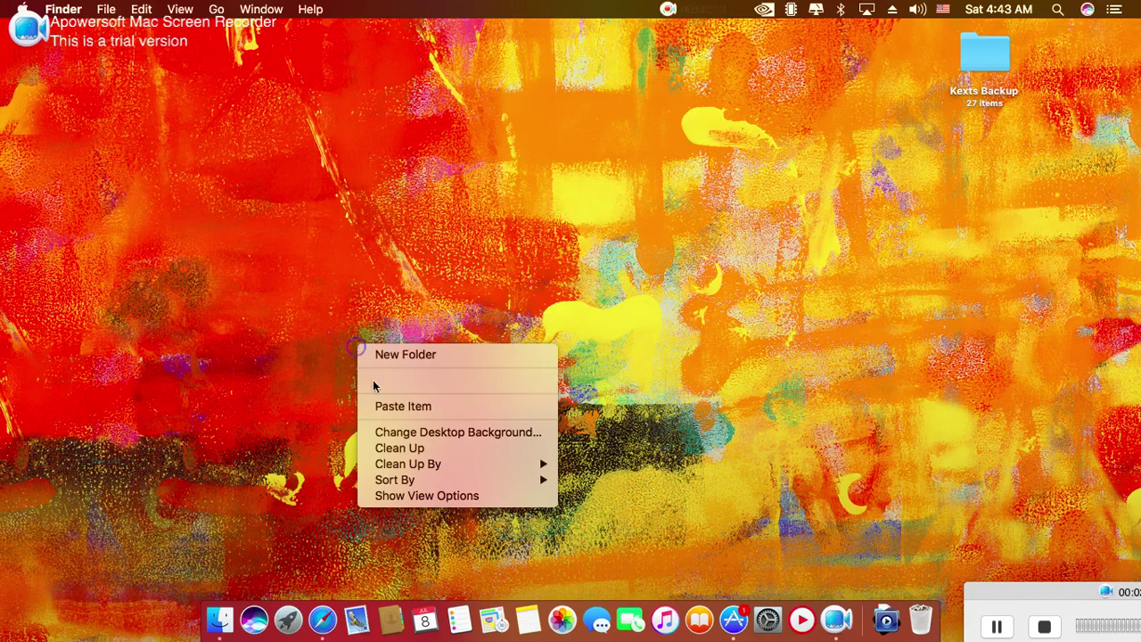
click(388, 449)
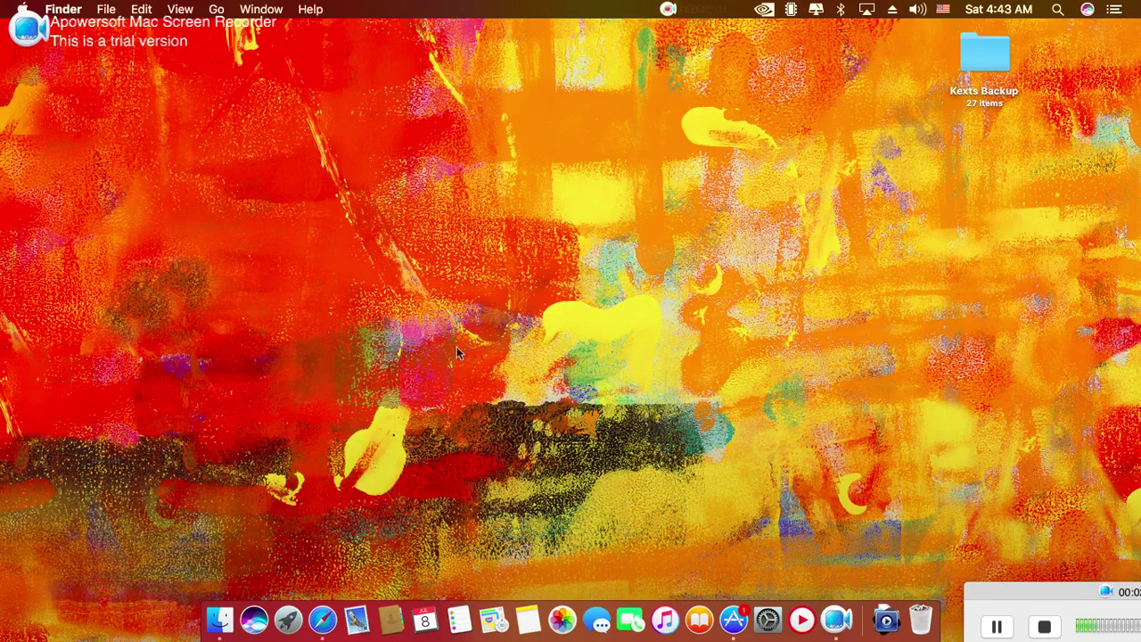
Open Launchpad with F4, move to the second page, and launch Clover Configurator
key(F4)
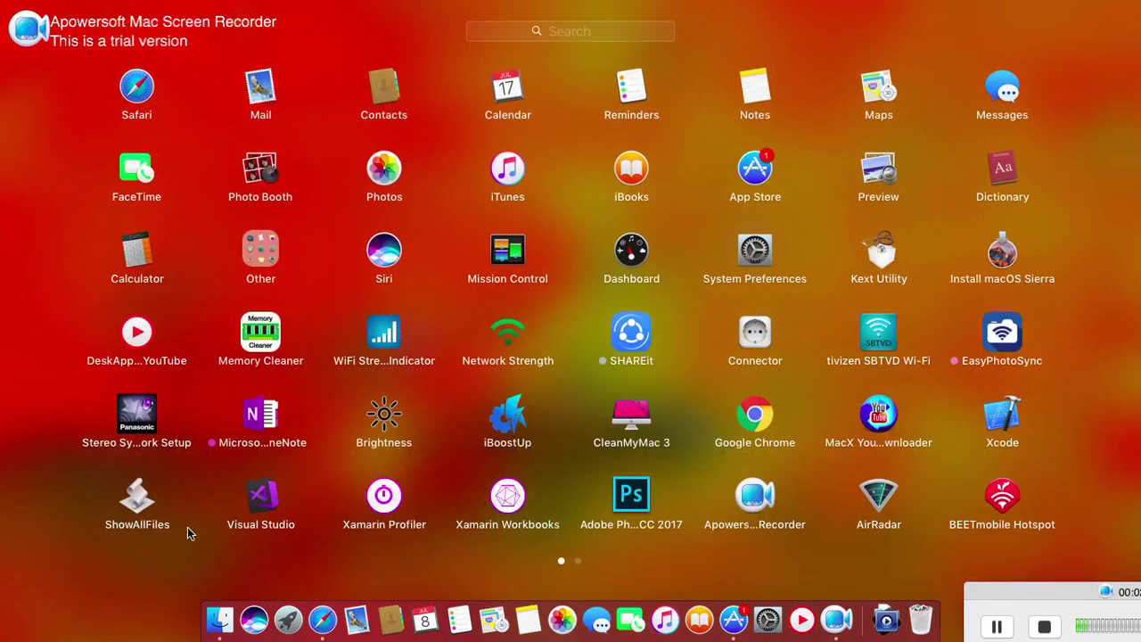
scroll(187, 527, right, 3)
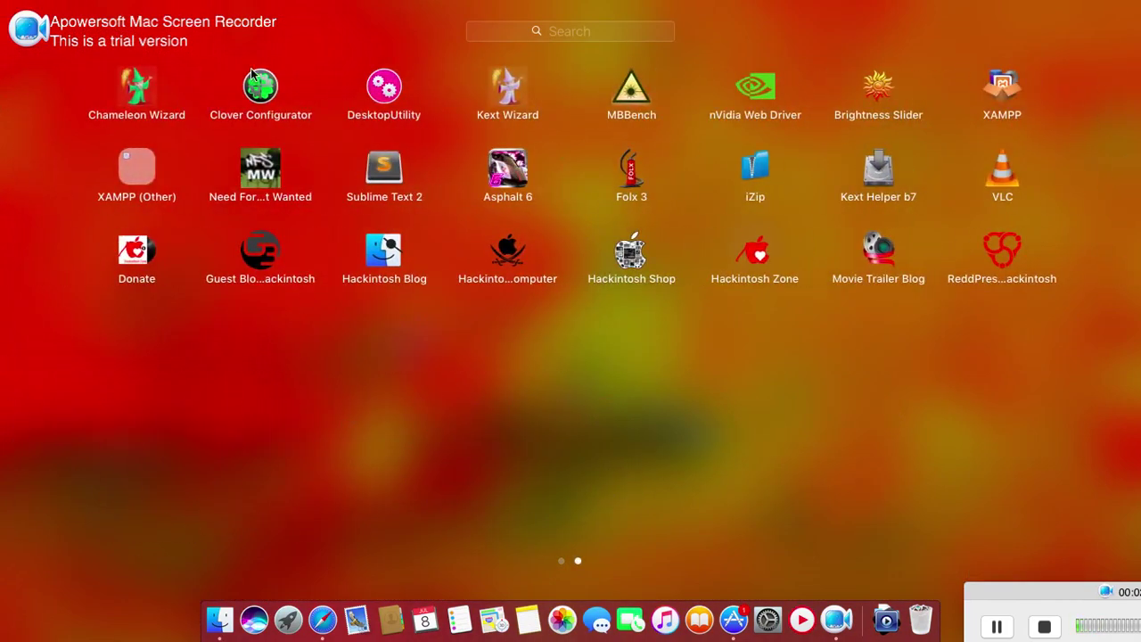
click(252, 75)
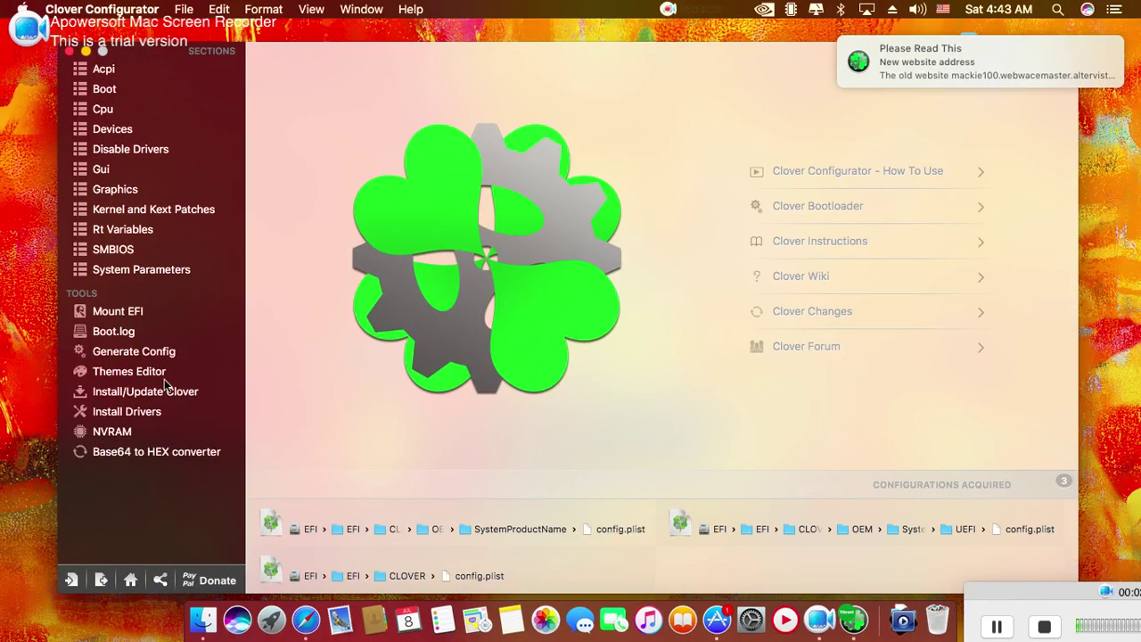
Mount the disk0s1 EFI partition at /Volumes/EFI 1 and open it in Finder
click(126, 320)
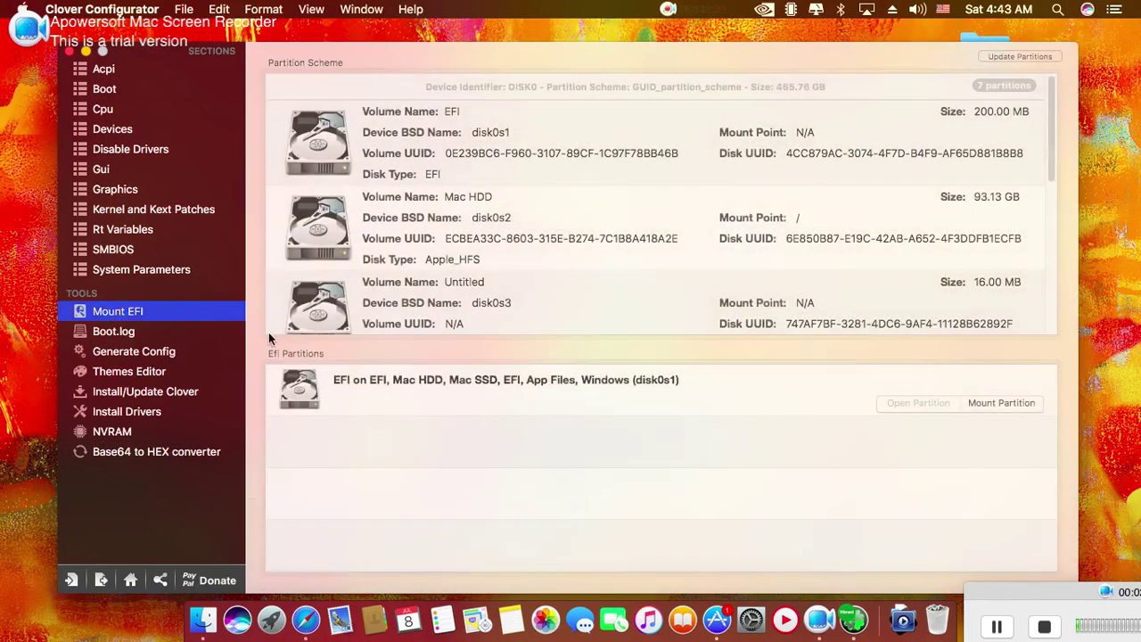
click(680, 464)
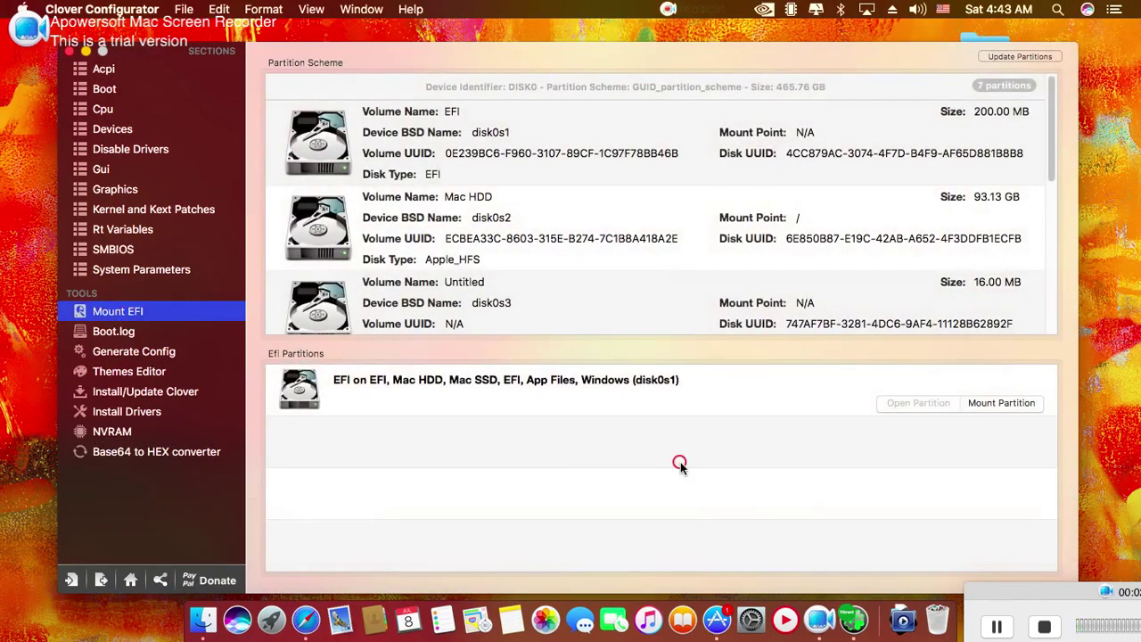
click(992, 407)
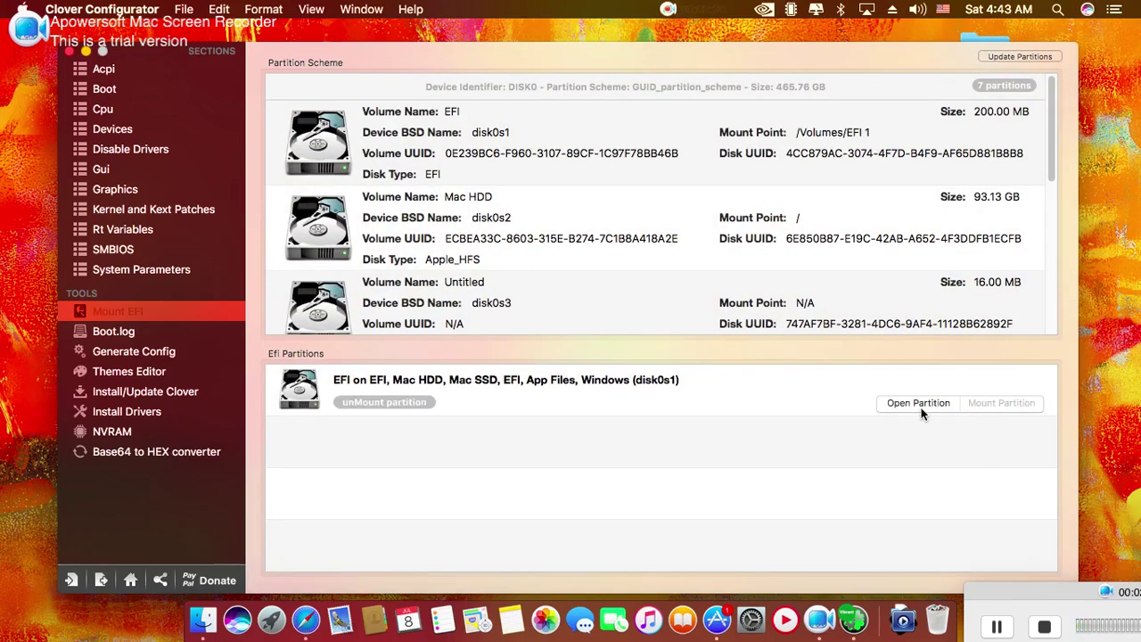
click(920, 406)
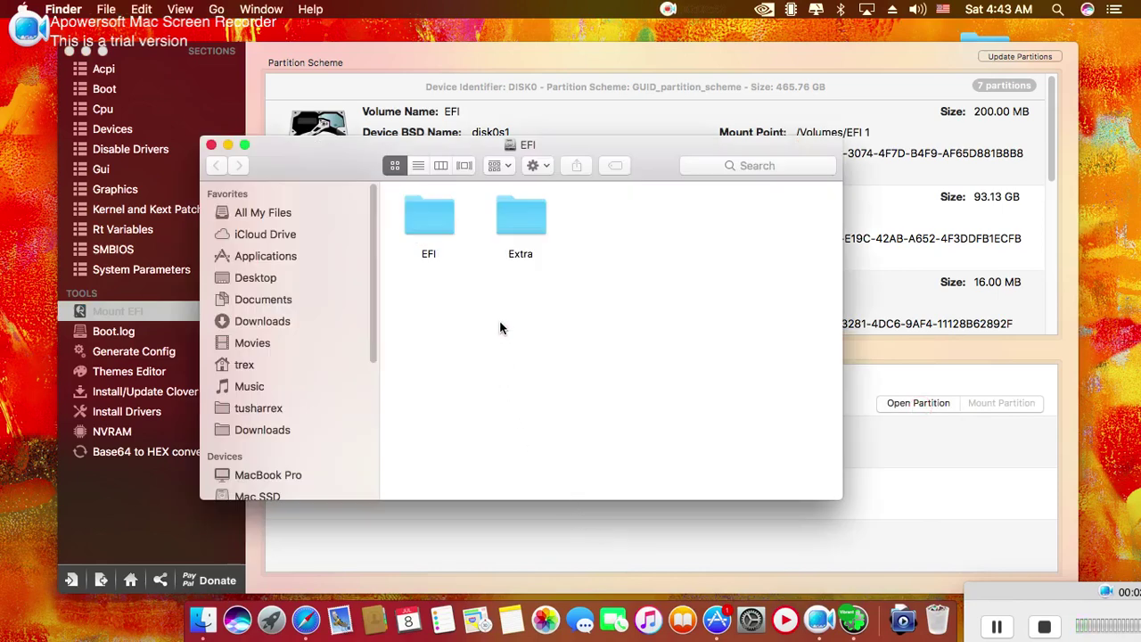
Browse EFI > CLOVER and open config.plist with Clover Configurator
right_click(499, 328)
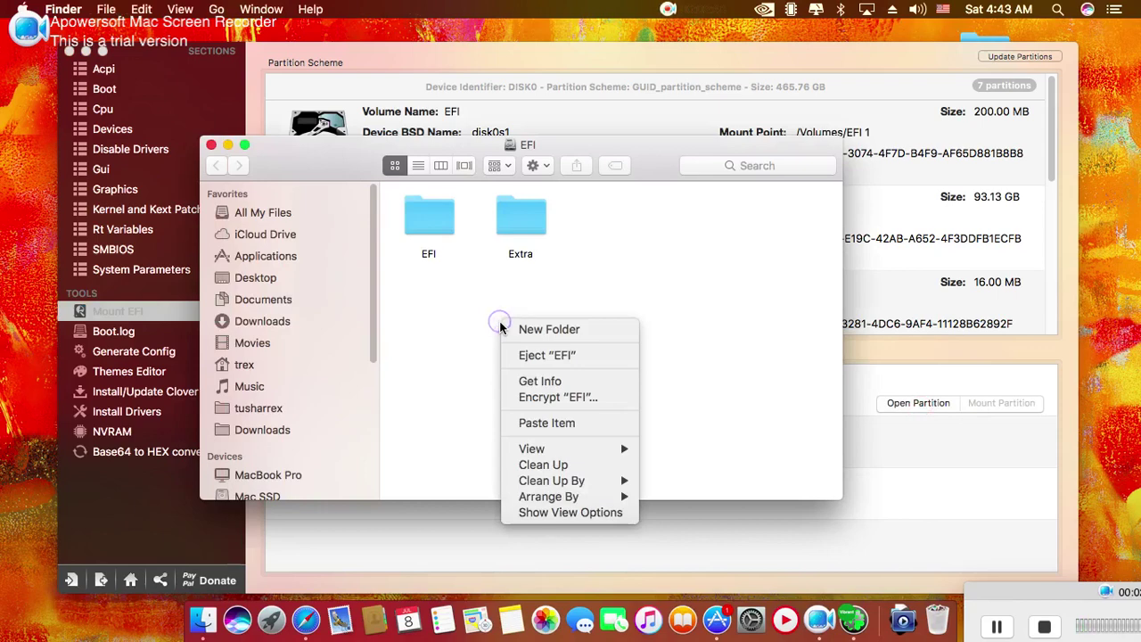
click(536, 464)
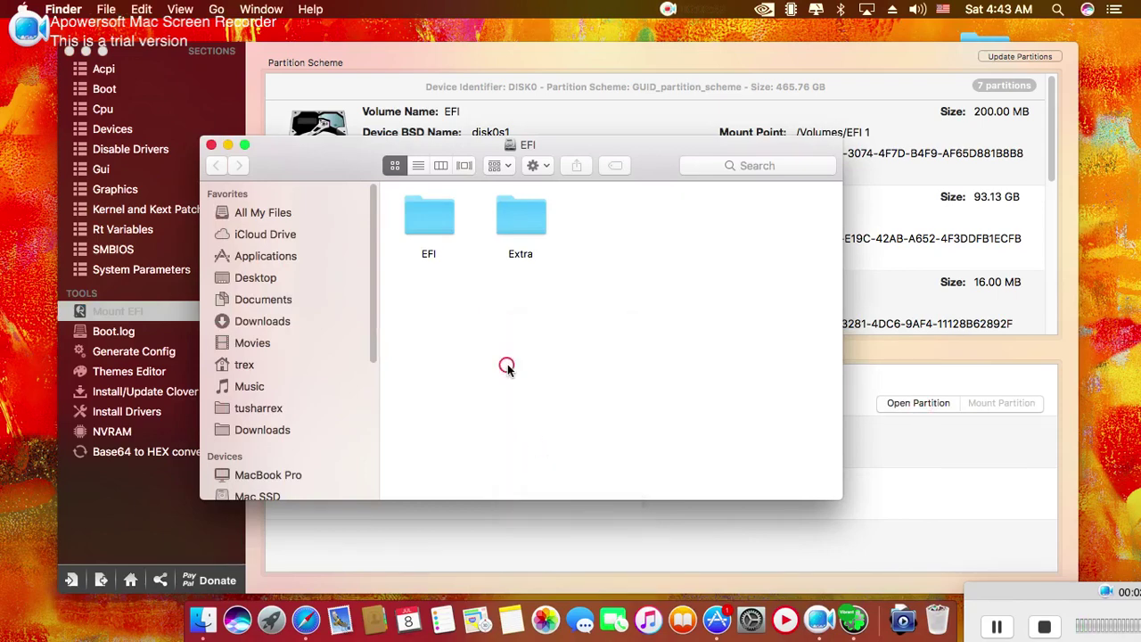
double_click(439, 230)
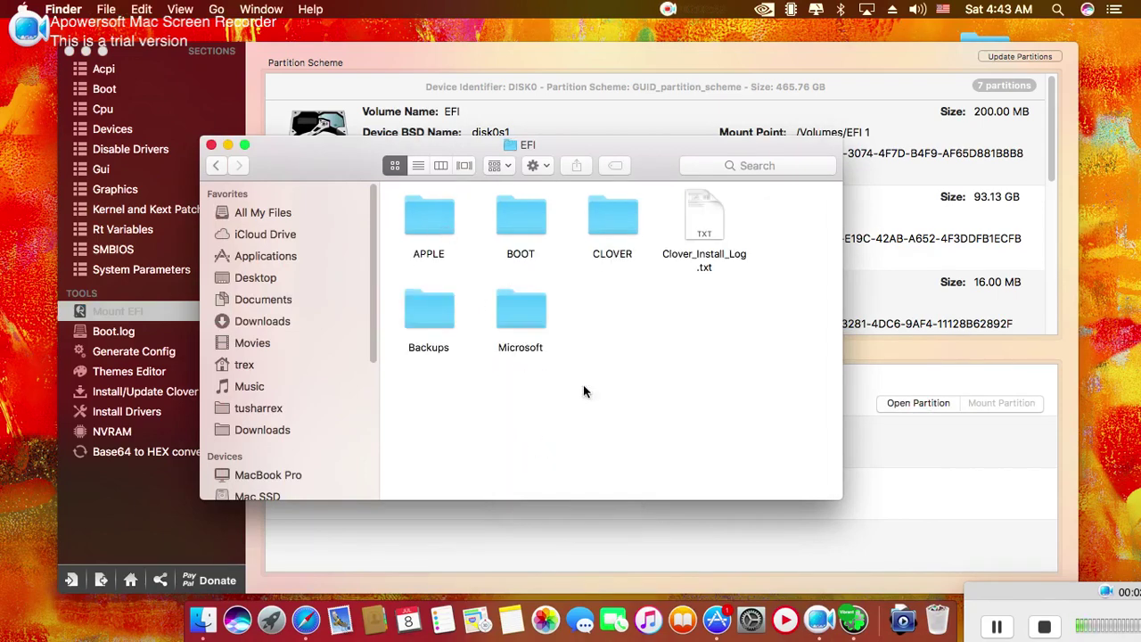
double_click(606, 225)
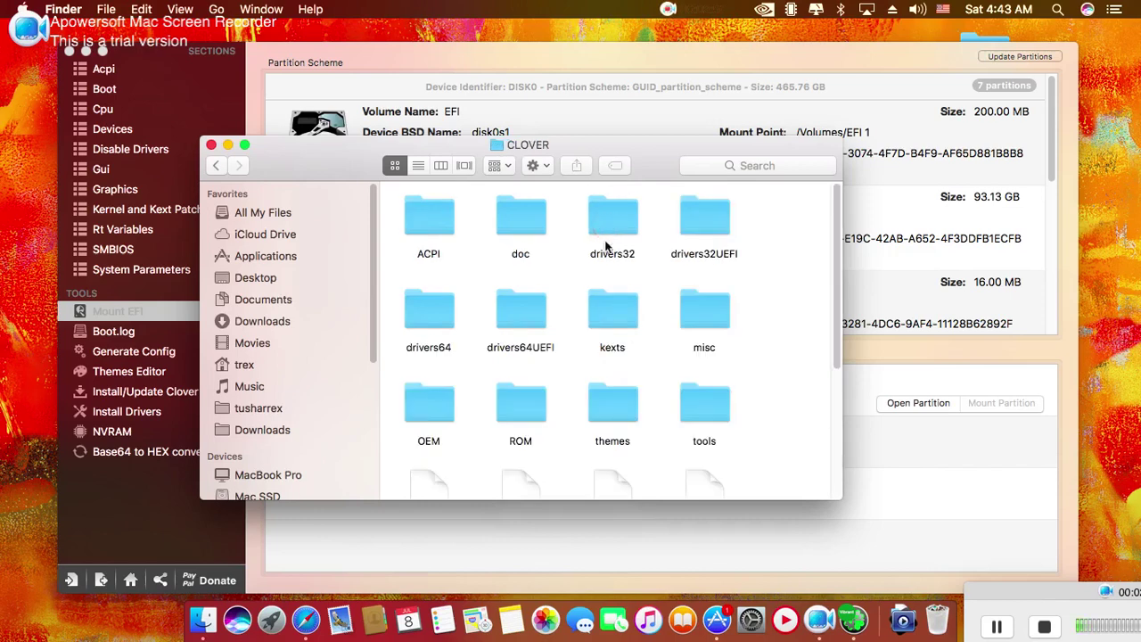
scroll(606, 267, down, 5)
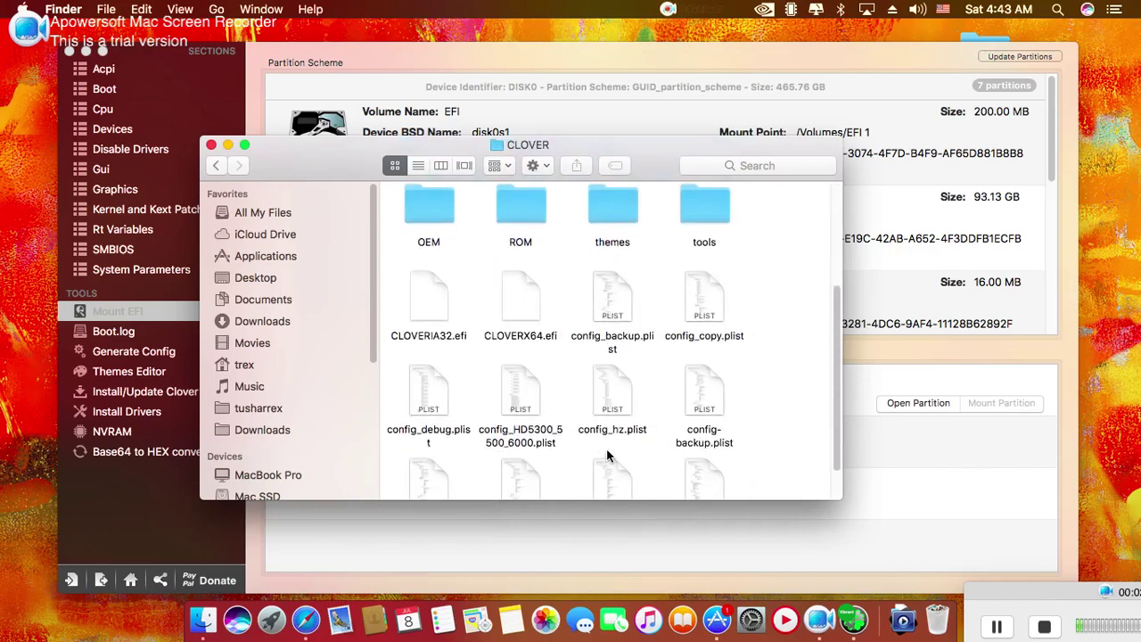
scroll(606, 454, down, 2)
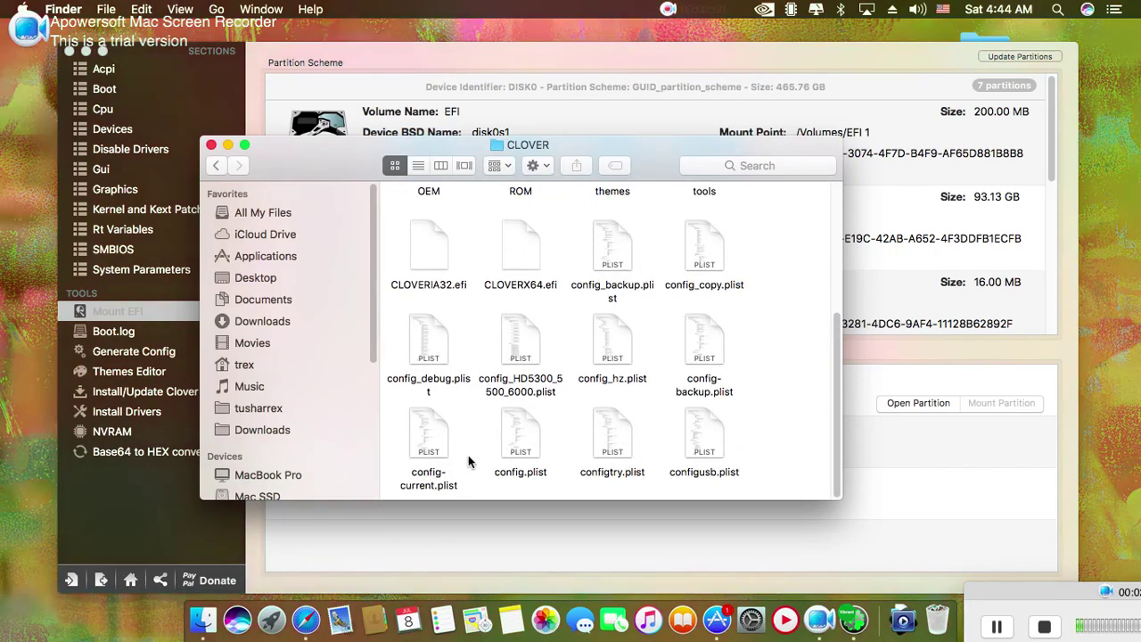
right_click(516, 439)
mouse_move(645, 218)
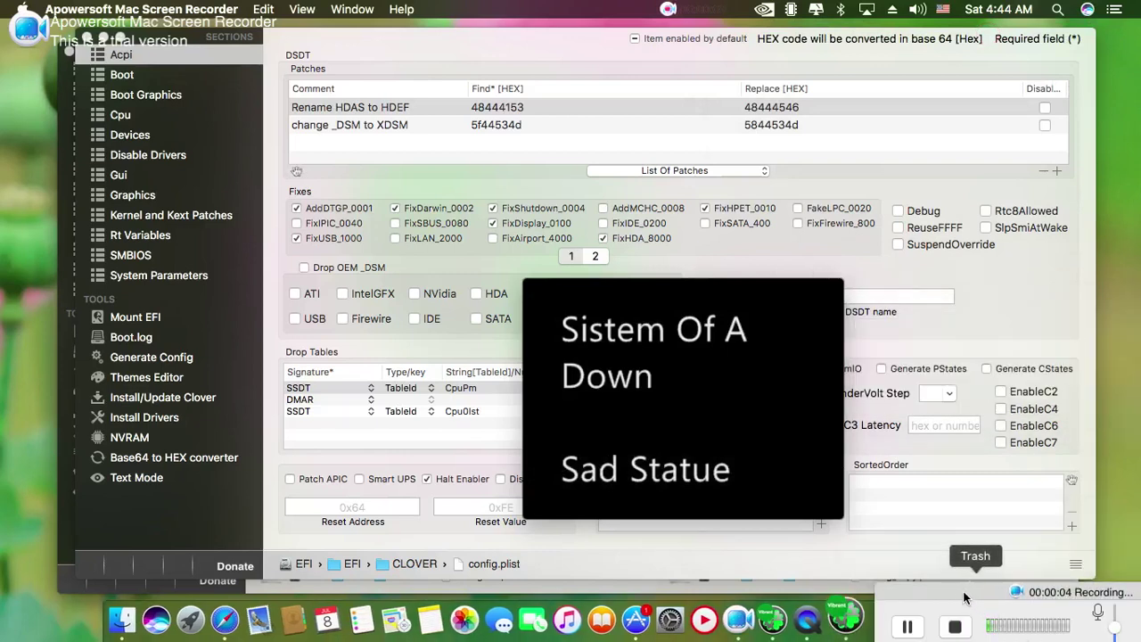
Minimise the QuickTime player and move the config.plist window down and right
mouse_move(687, 418)
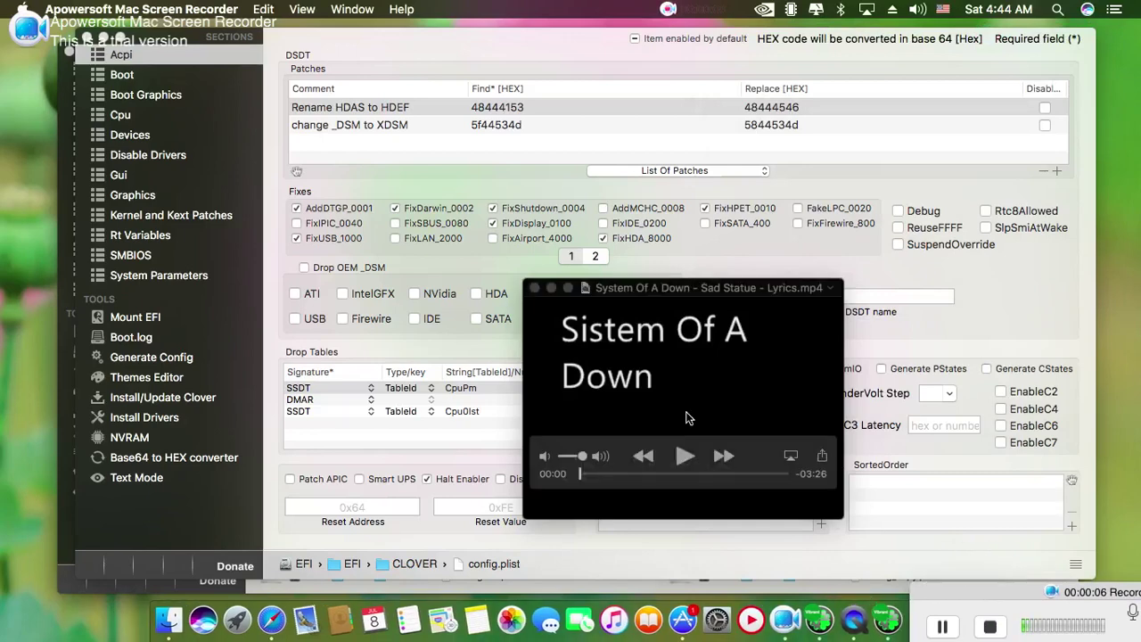
click(551, 288)
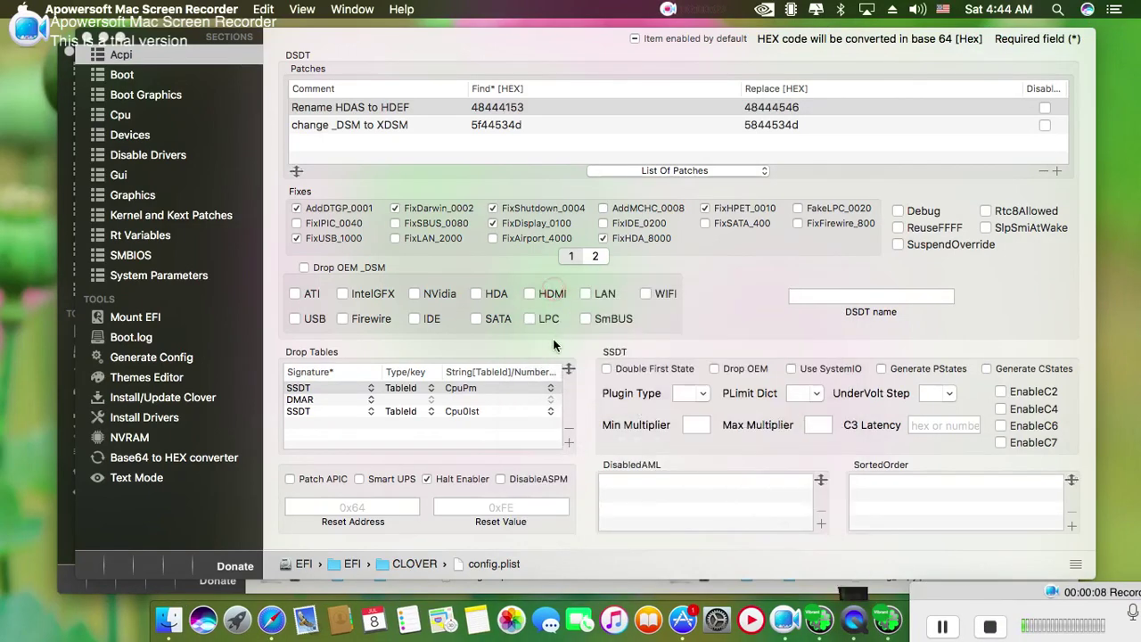
click(467, 45)
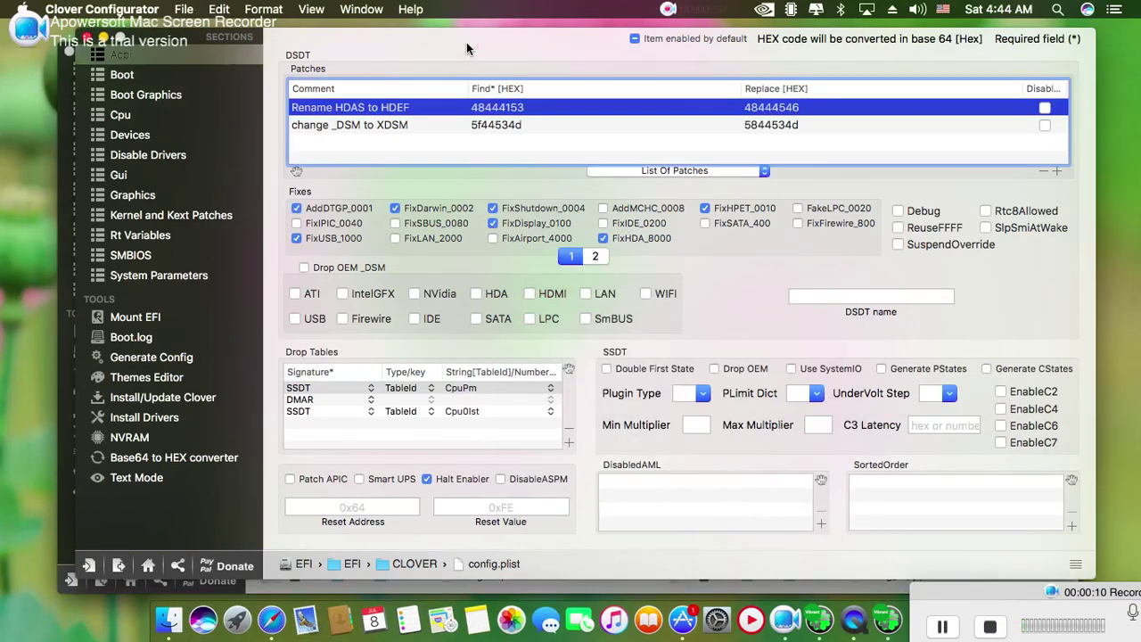
drag(467, 42, 523, 122)
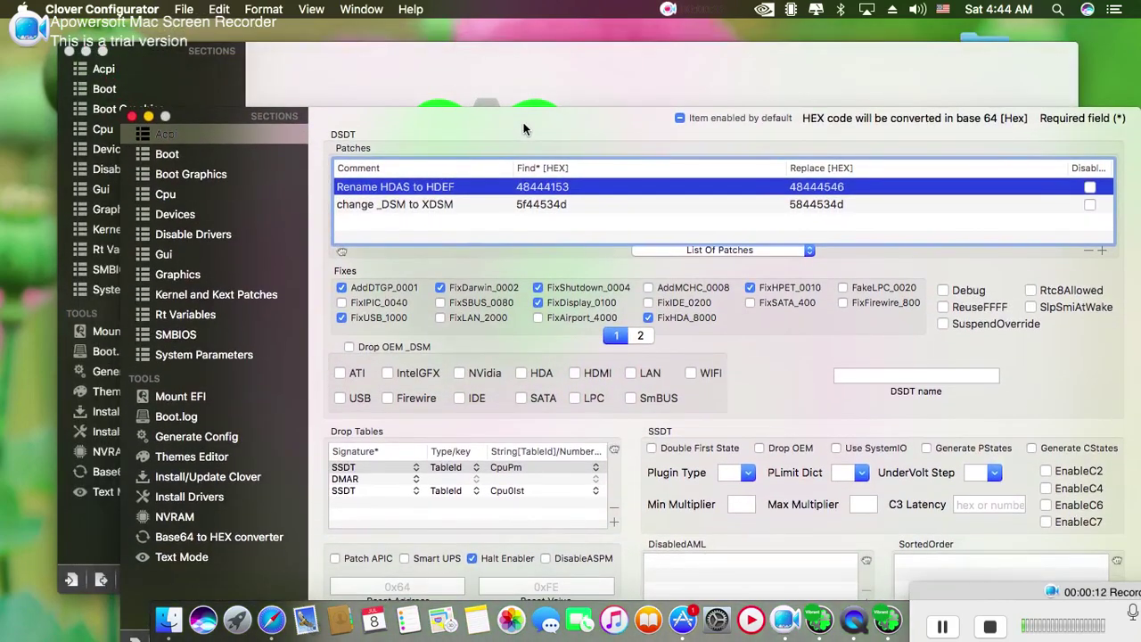
Close the extra Clover home window, reposition config.plist, and Clean Up the desktop
click(424, 58)
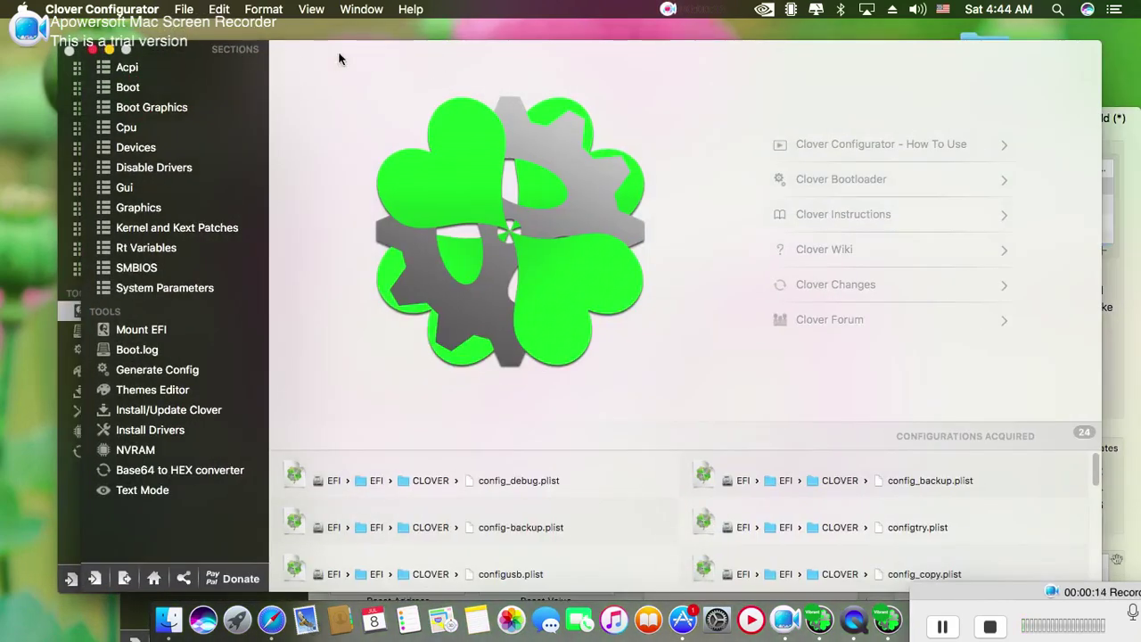
click(93, 51)
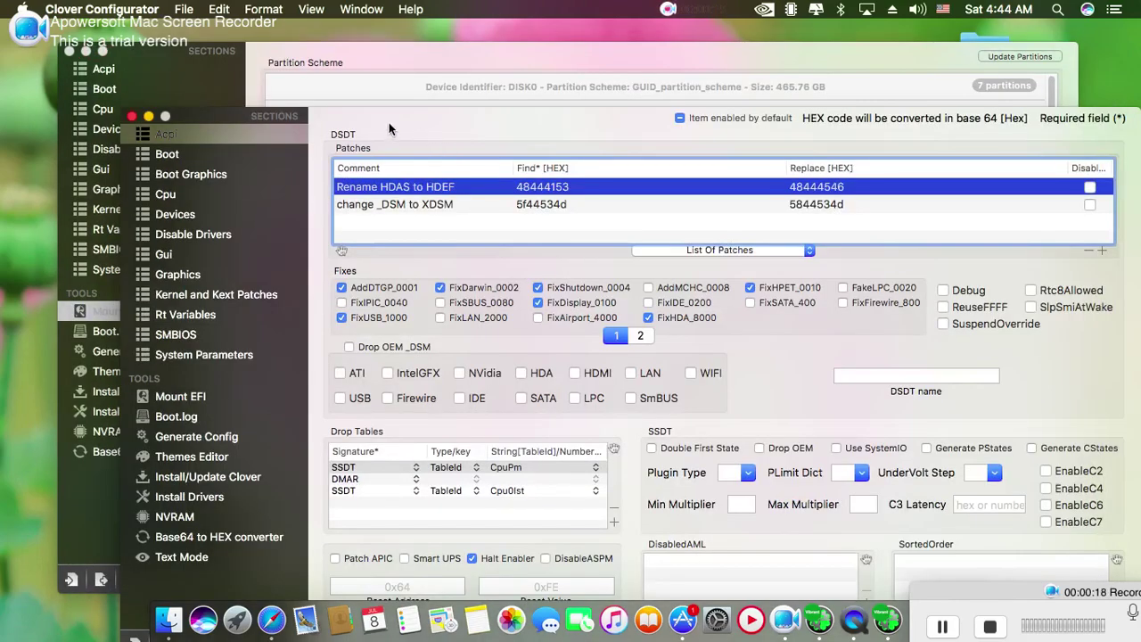
drag(388, 129, 425, 75)
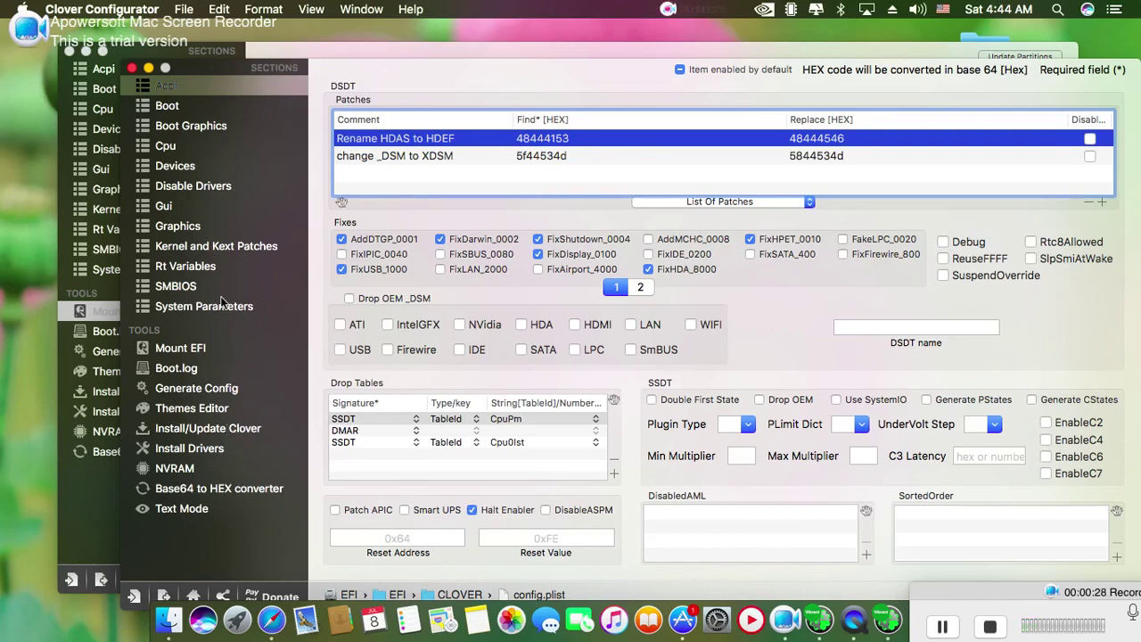
right_click(8, 191)
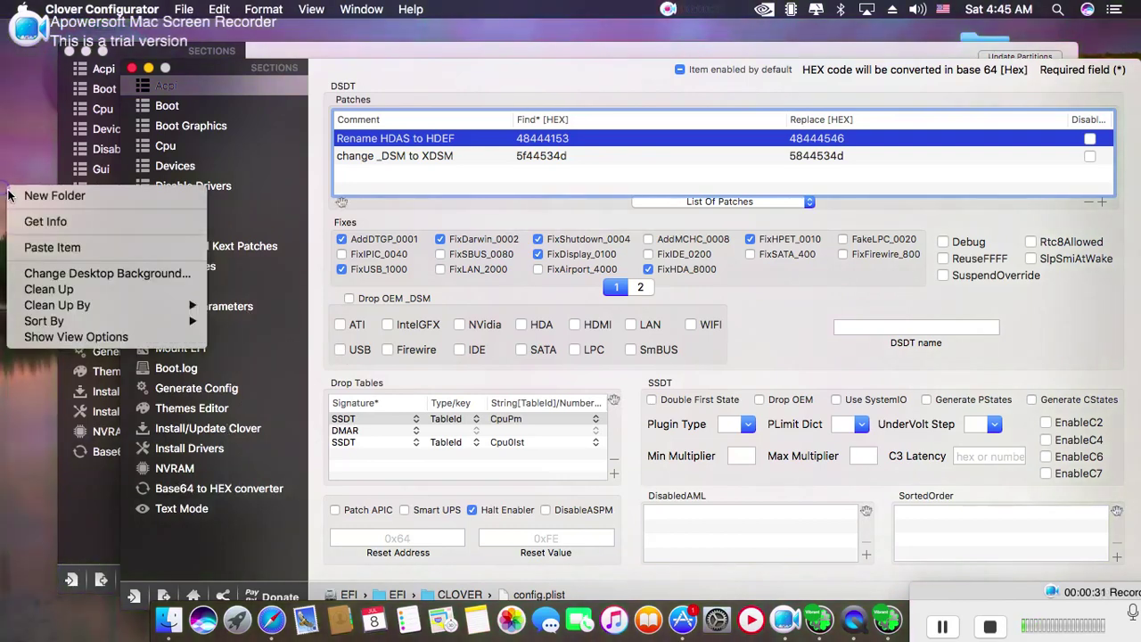
click(36, 289)
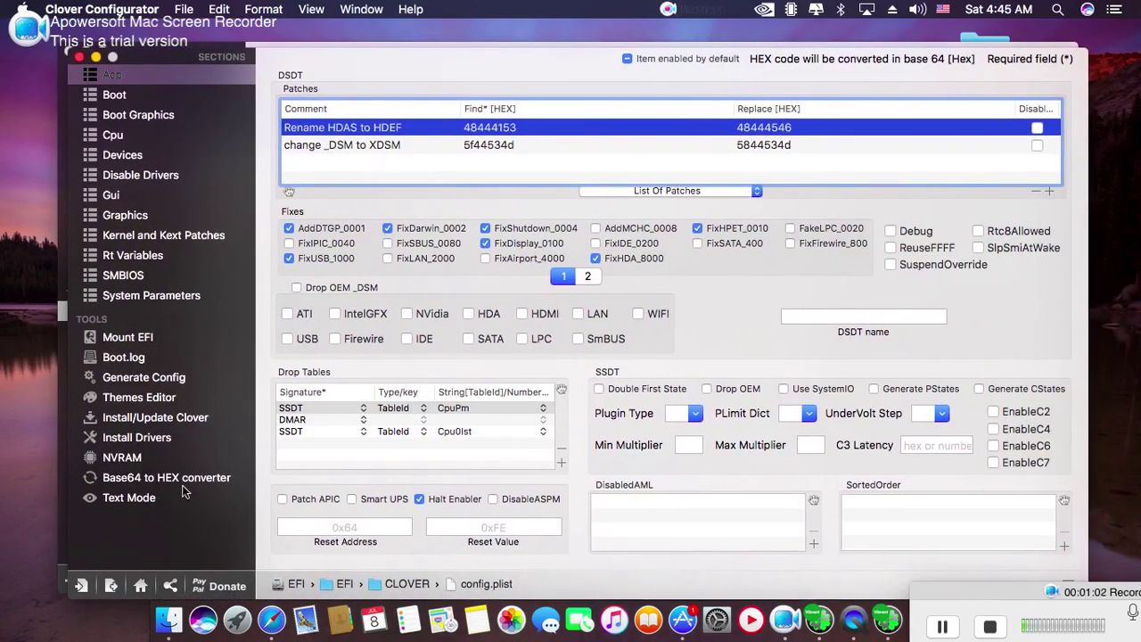
Open the readme .txt in App Files' hd5500 and LAN folder showing the 0x16260006 patch steps
click(163, 624)
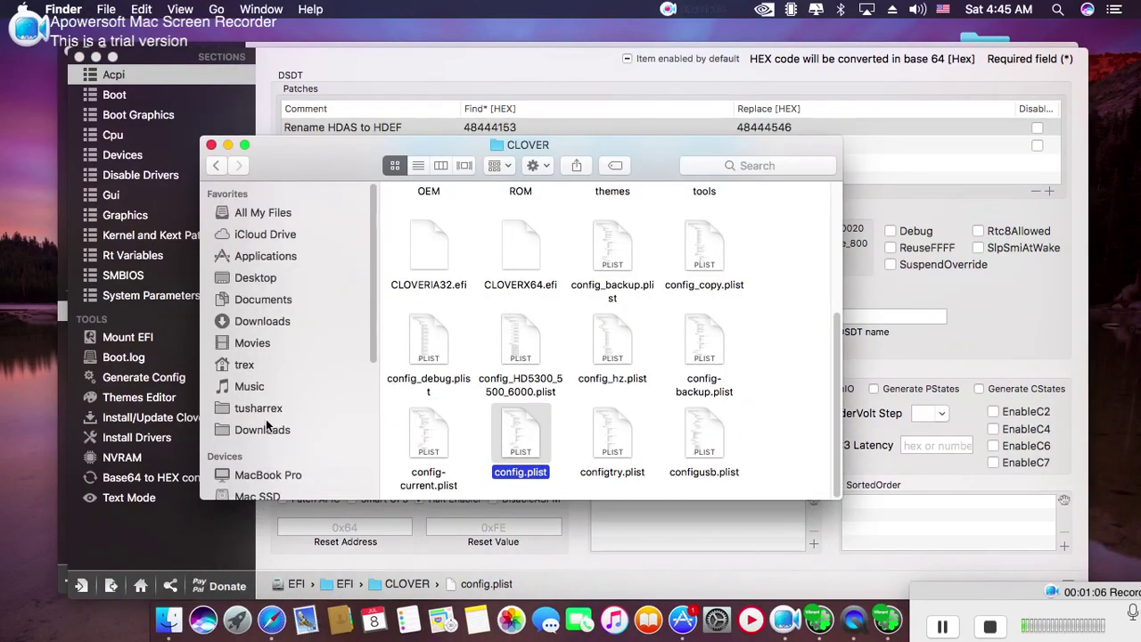
scroll(266, 424, down, 4)
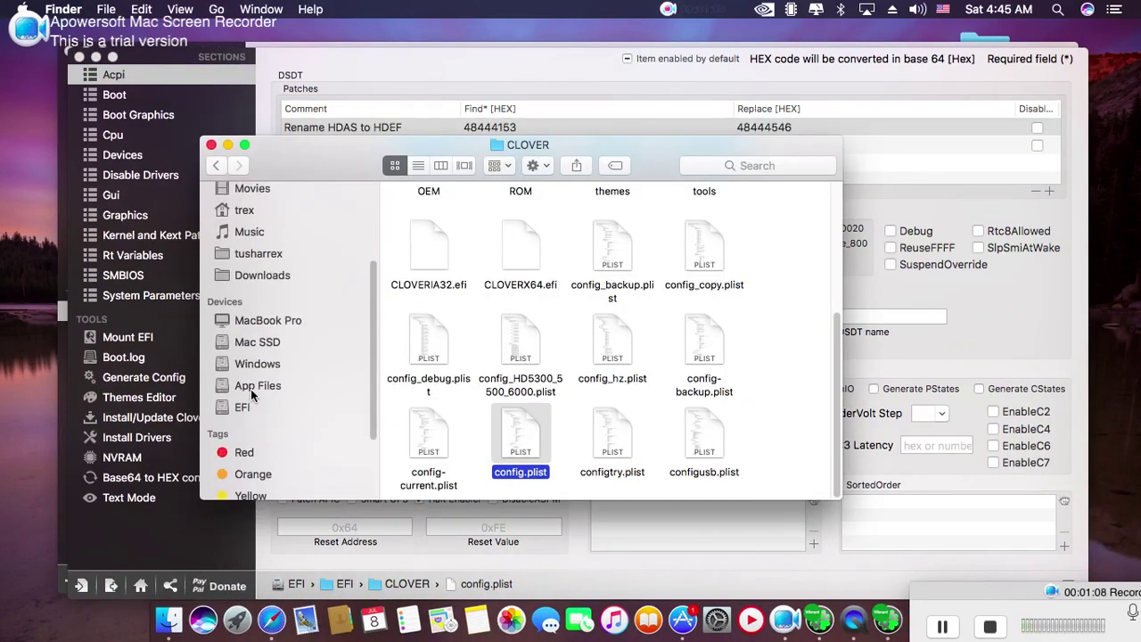
right_click(251, 389)
key(Escape)
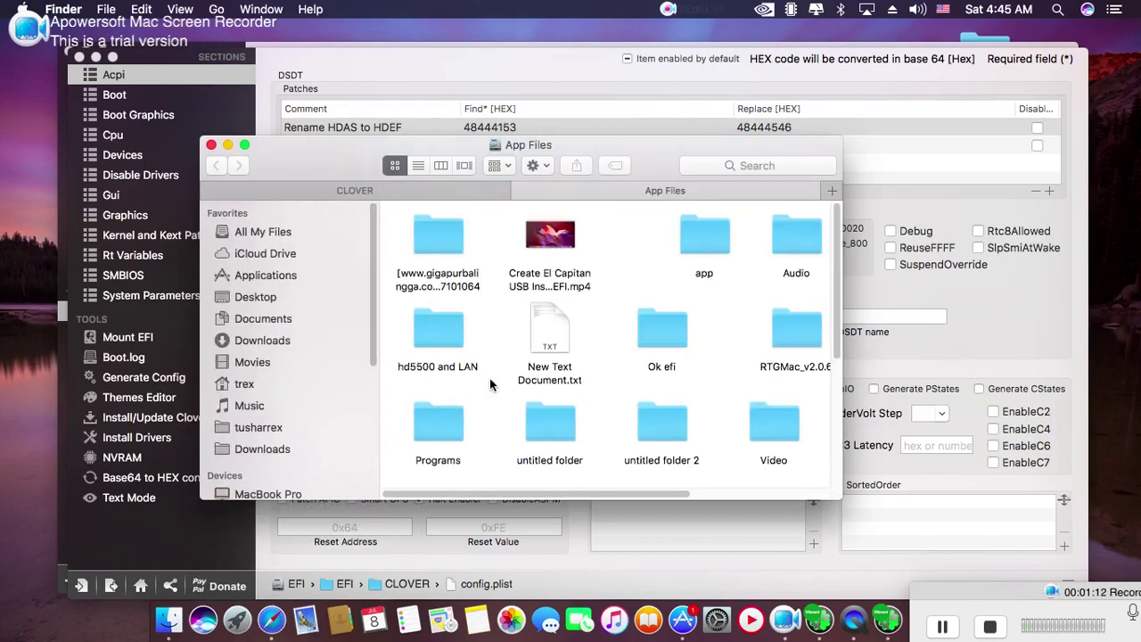
double_click(456, 346)
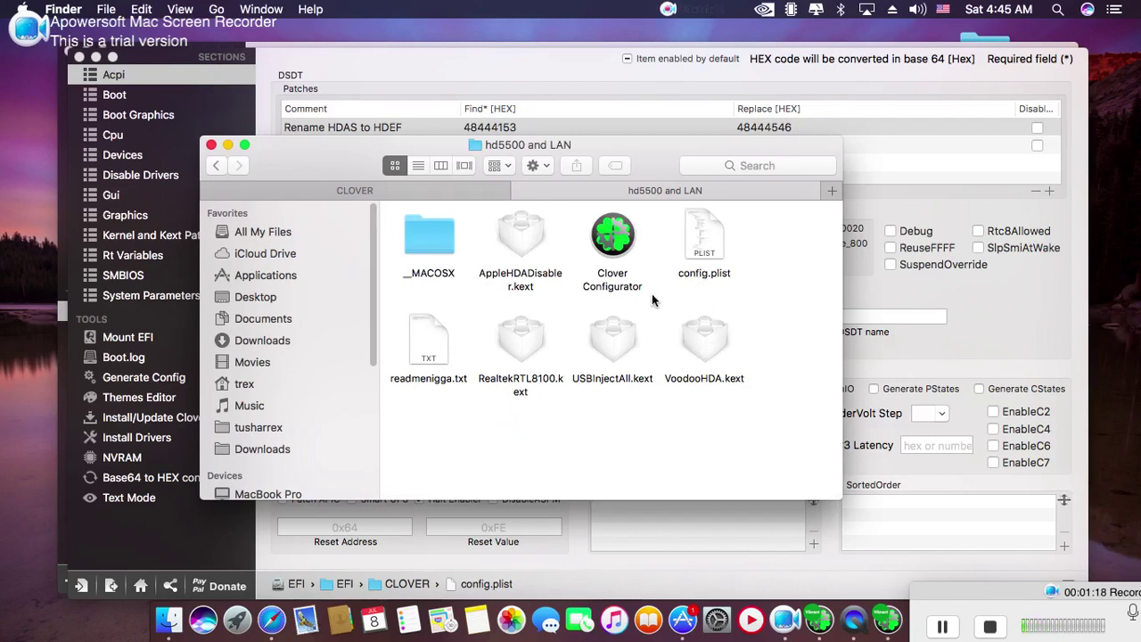
double_click(437, 346)
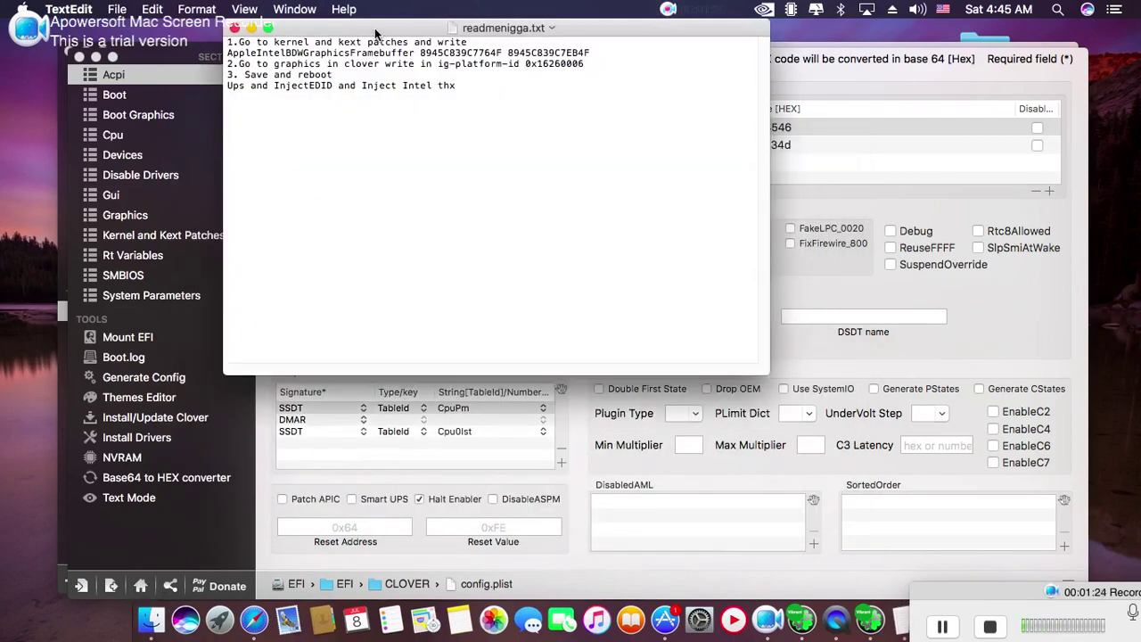
Position the readme notes and read the first instruction line naming AppleIntelBDWGraphicsFramebuffer
drag(375, 31, 449, 147)
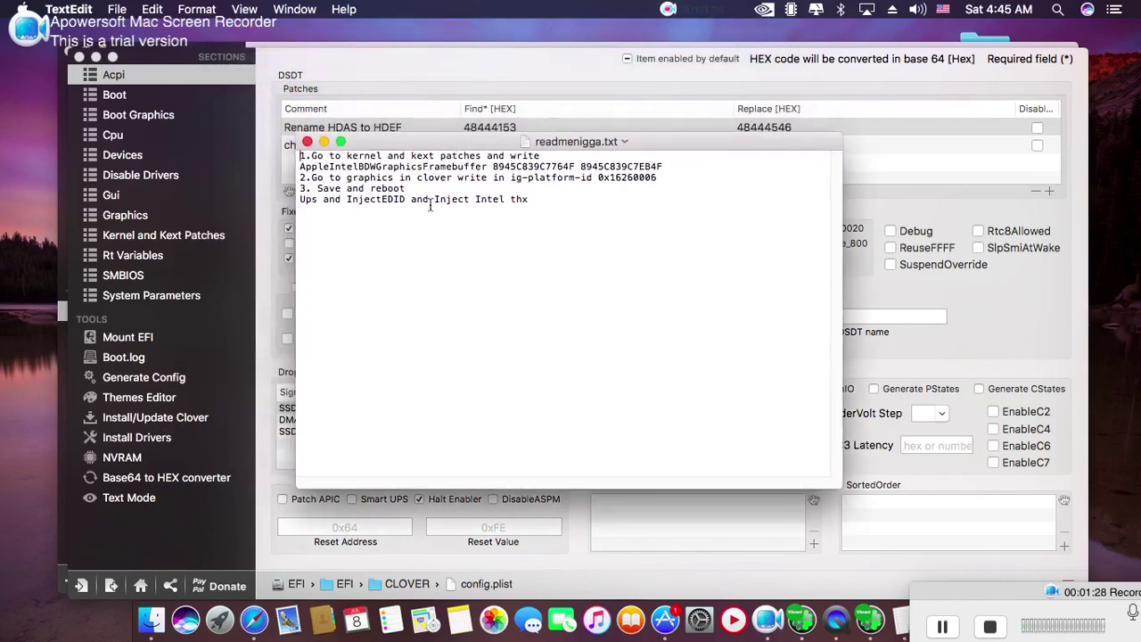
drag(545, 200, 312, 156)
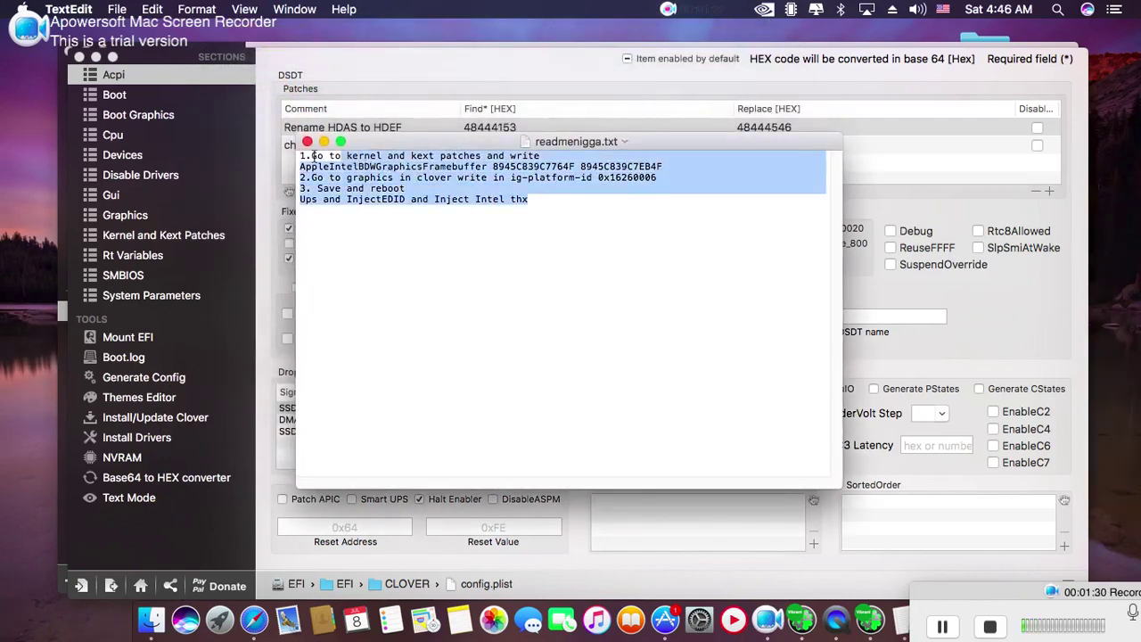
click(407, 265)
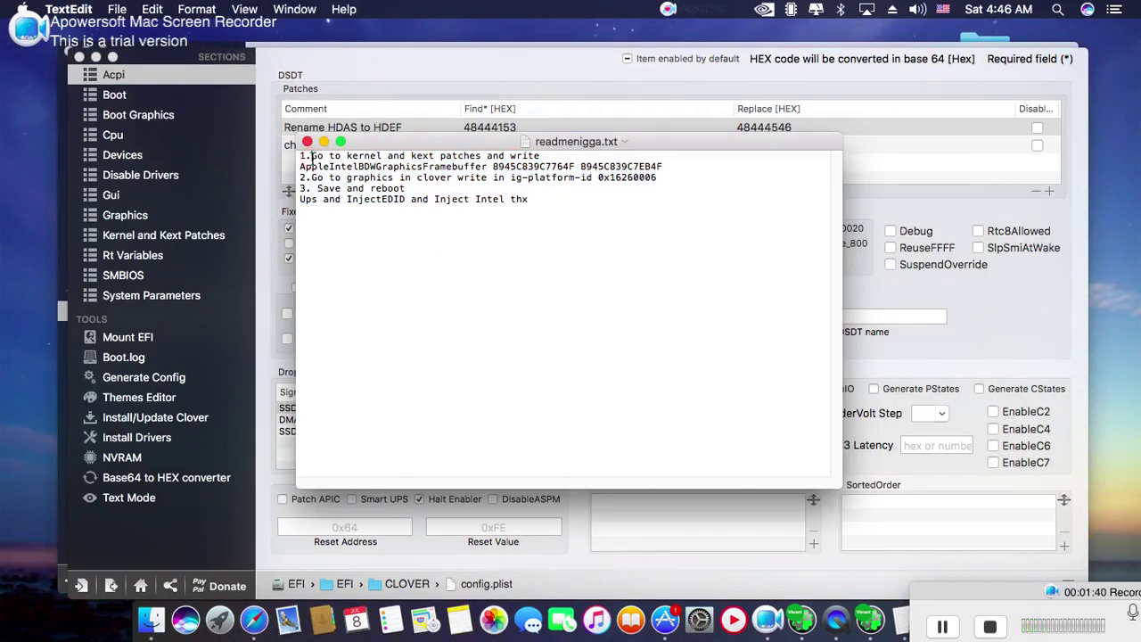
drag(304, 157, 492, 157)
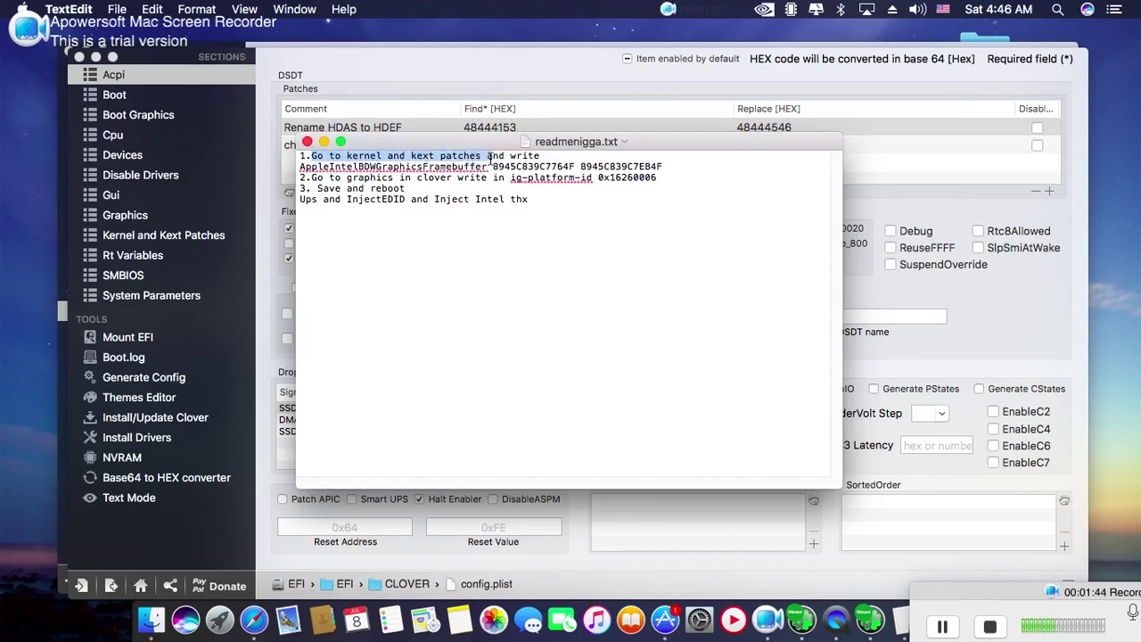
click(377, 162)
drag(356, 165, 439, 167)
Highlight the find hex 8945C839C7764F and replace hex 8945C839C7EB4F in the readme
click(493, 167)
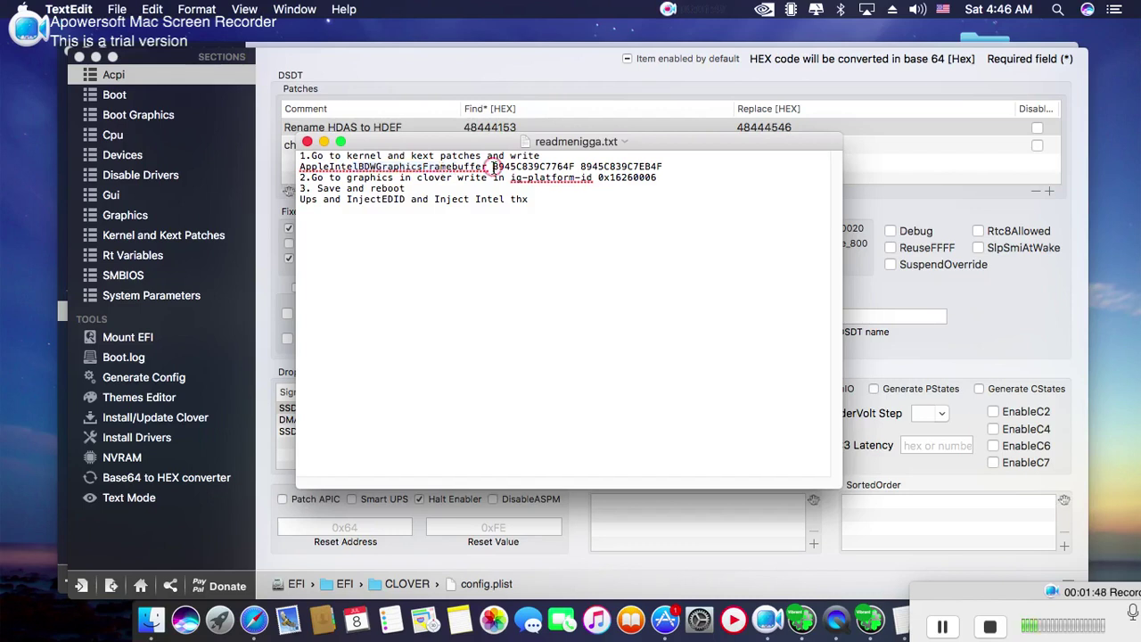
drag(493, 167, 659, 167)
click(581, 167)
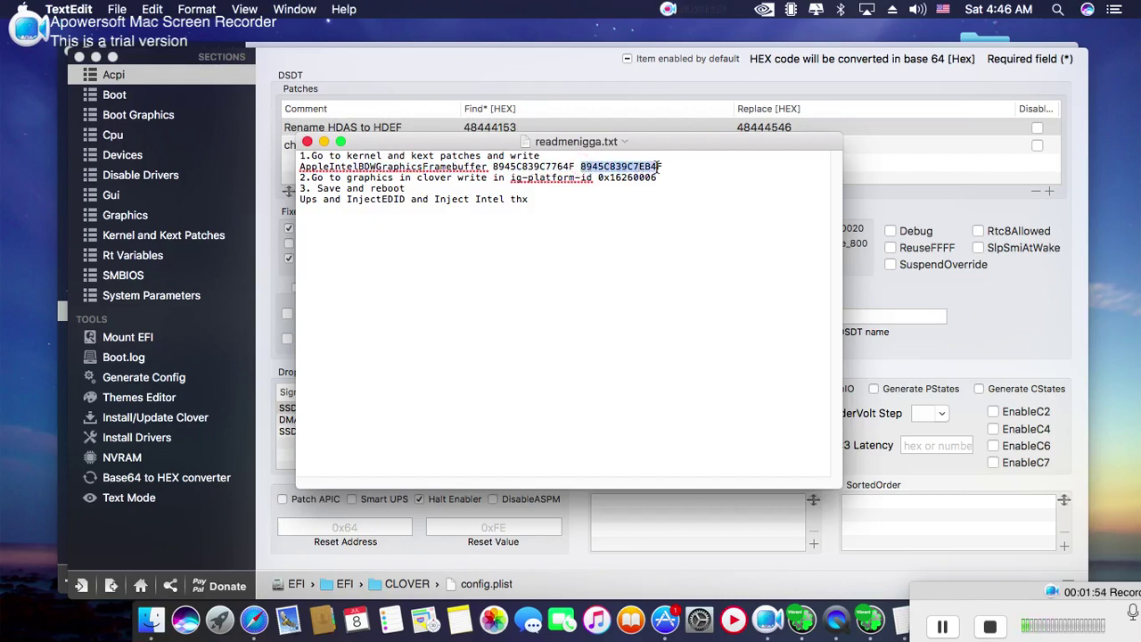
click(601, 178)
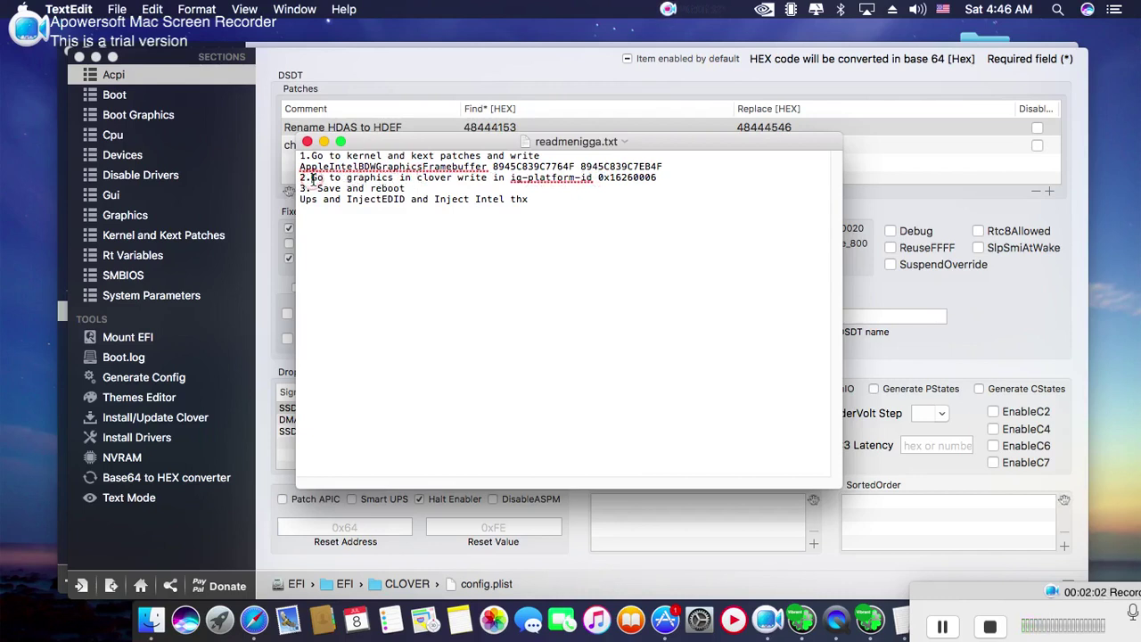
Check the ig-platform-id note on line 2, then close the TextEdit readme
drag(313, 178, 323, 179)
click(330, 180)
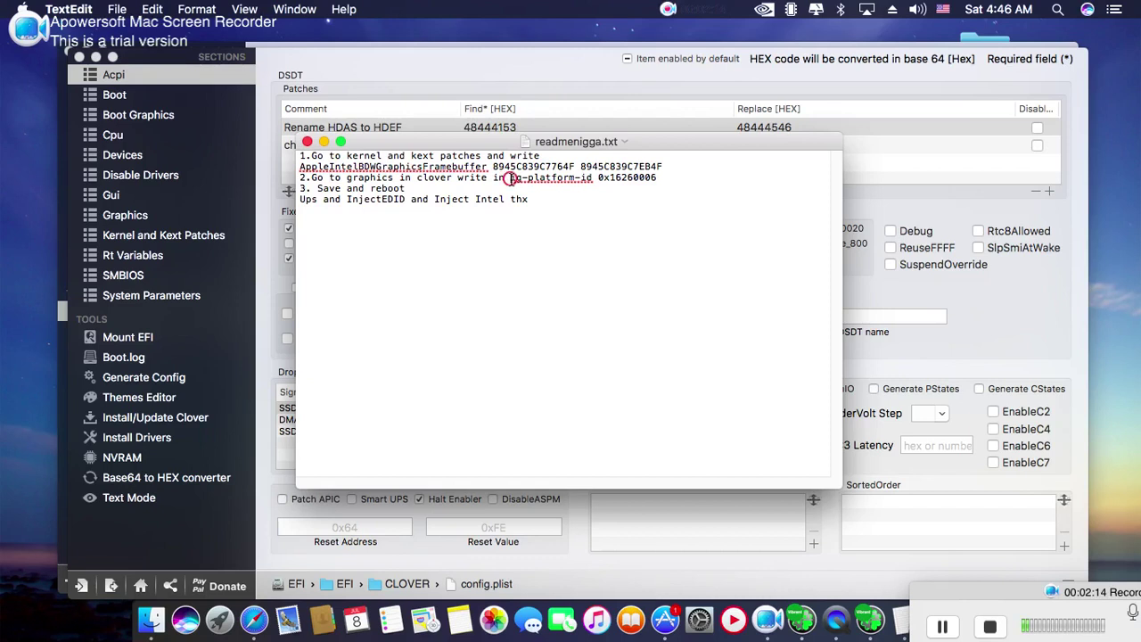
drag(510, 178, 590, 181)
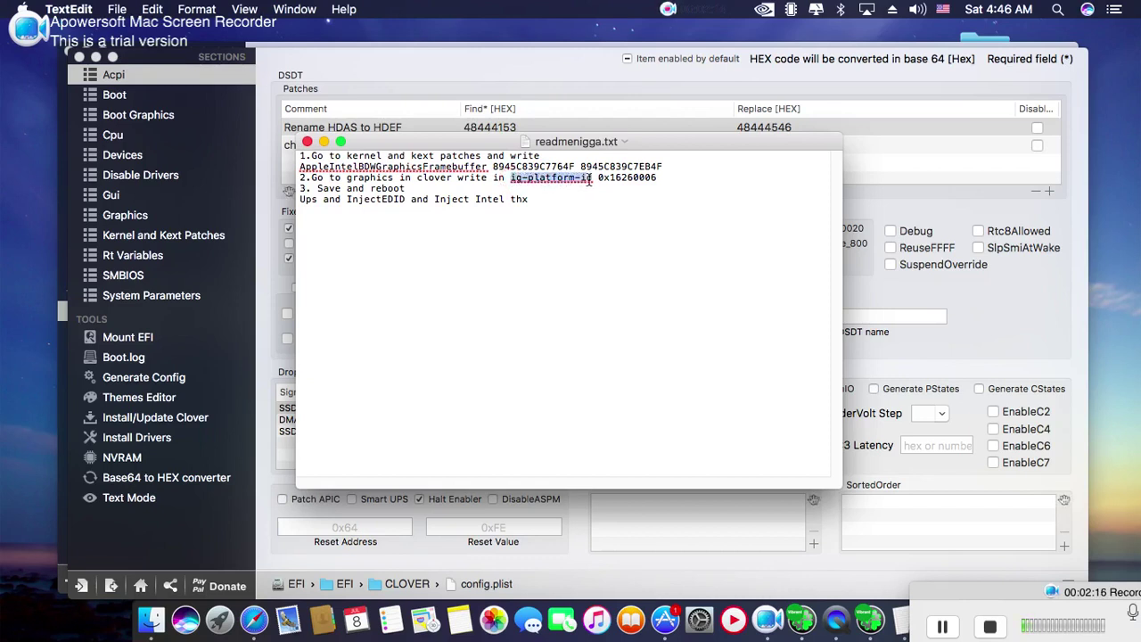
click(586, 196)
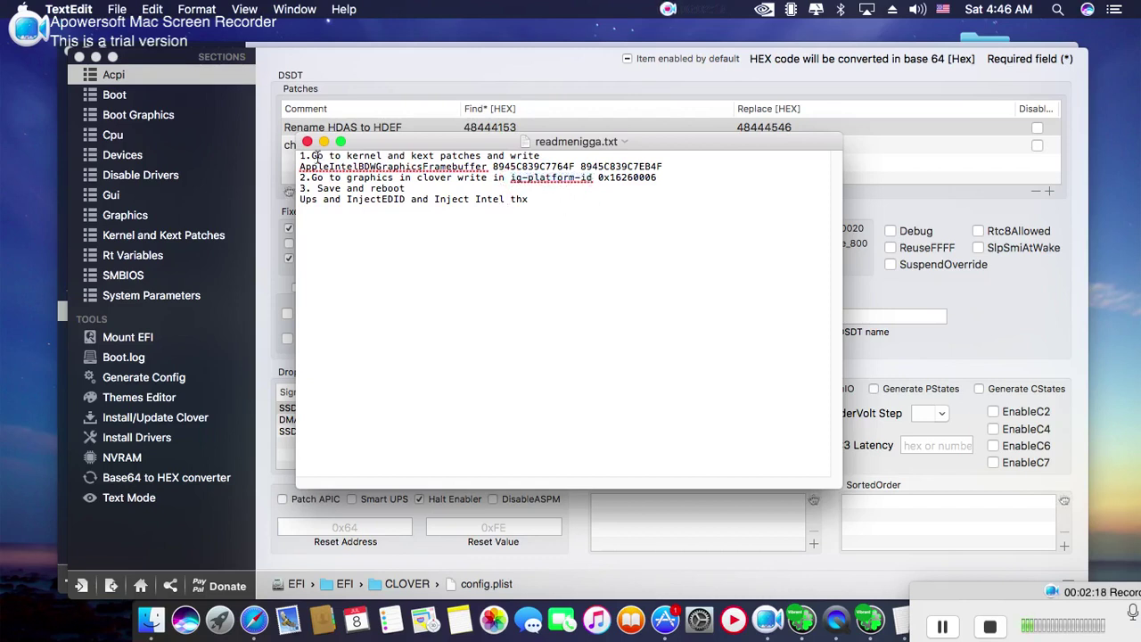
click(310, 142)
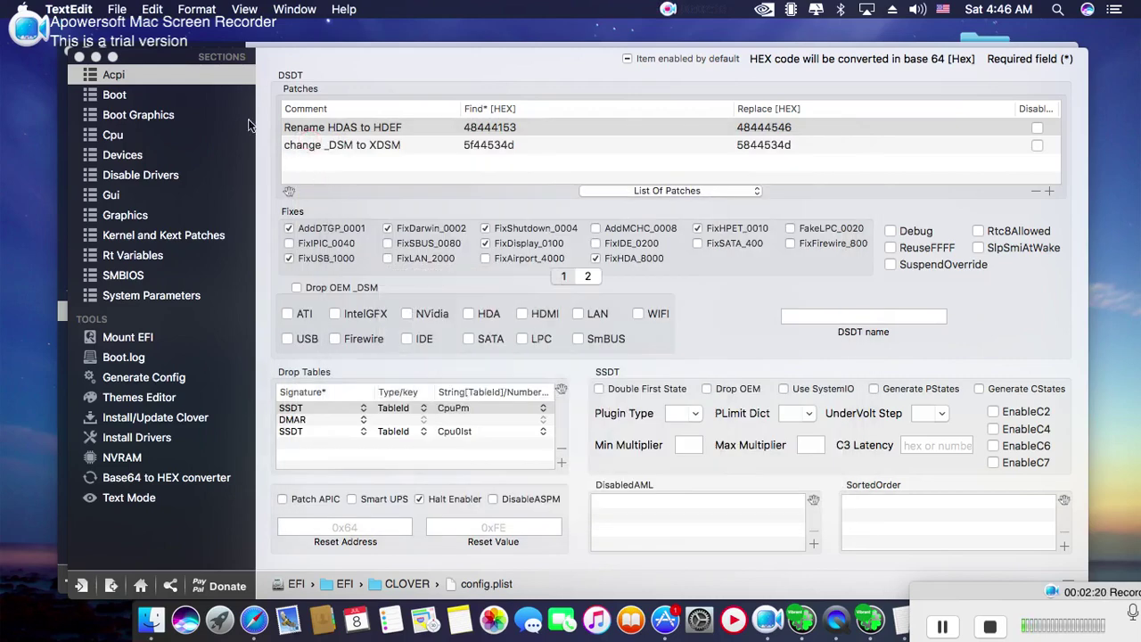
Quit Clover Configurator and relaunch it from its Dock icon
click(345, 67)
click(377, 66)
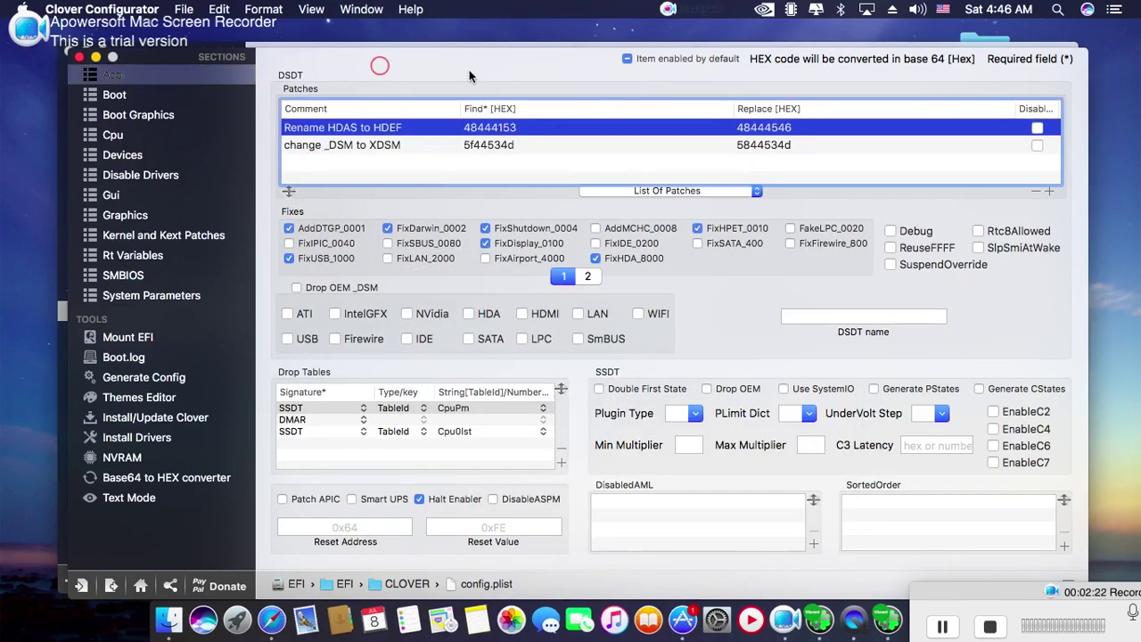
click(450, 70)
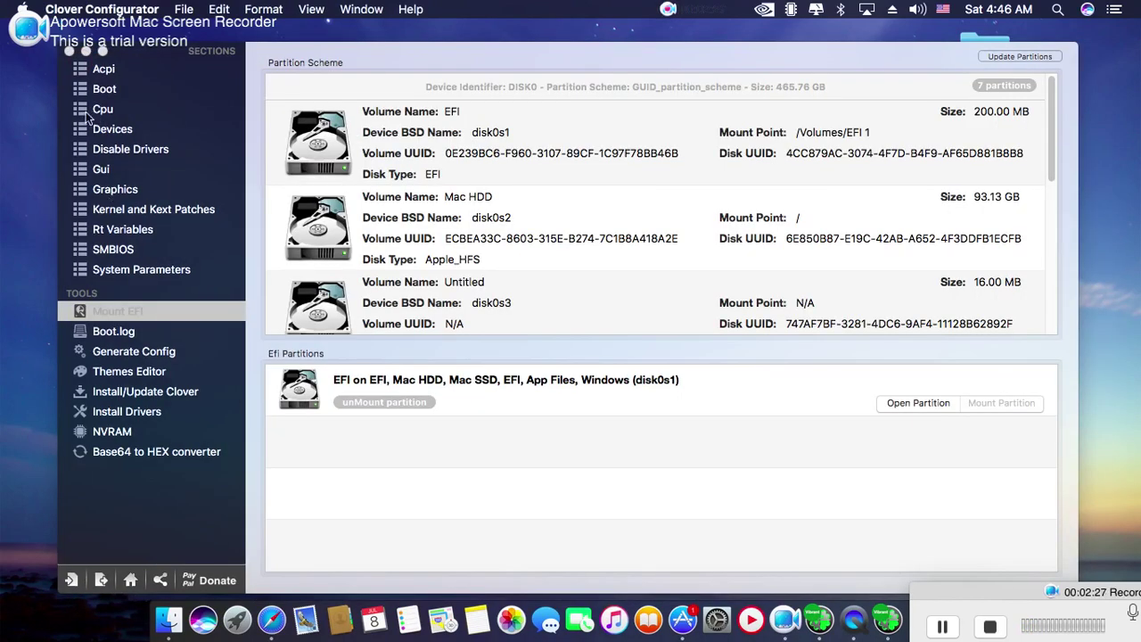
click(69, 51)
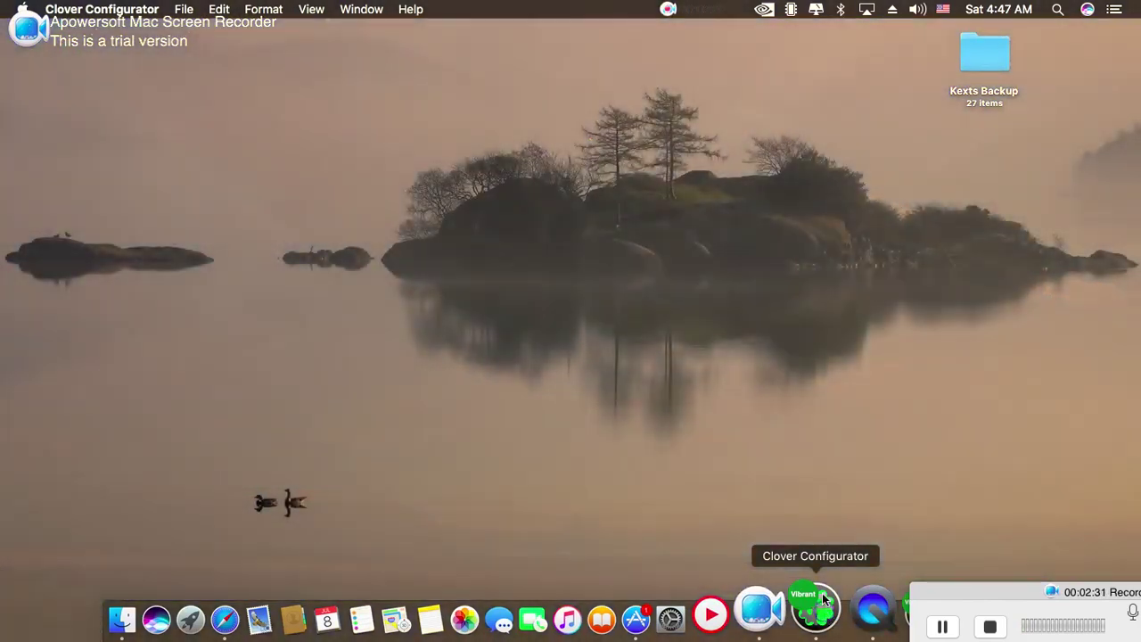
drag(825, 602, 863, 621)
click(635, 377)
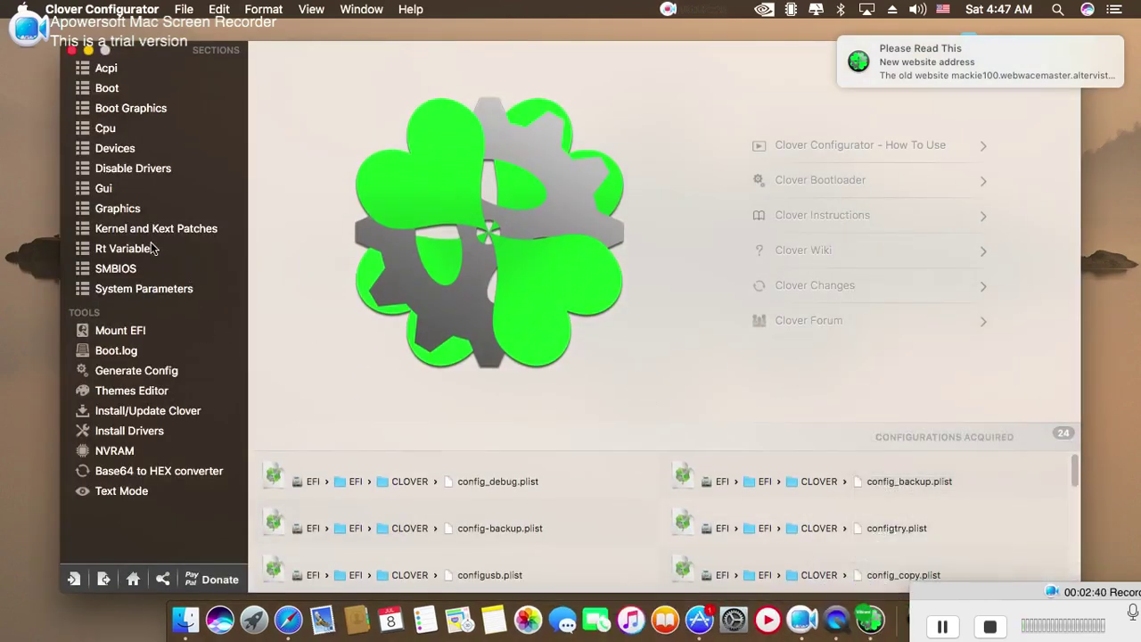
click(126, 214)
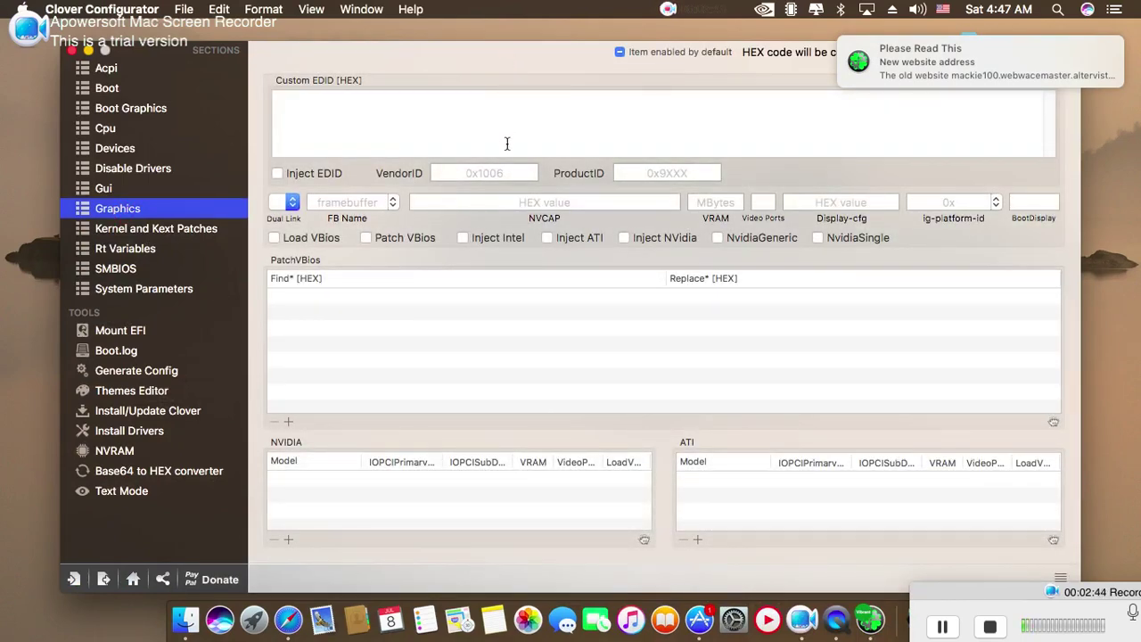
Tick Inject EDID and try Dual Link 1, then reset Dual Link to unset
click(287, 174)
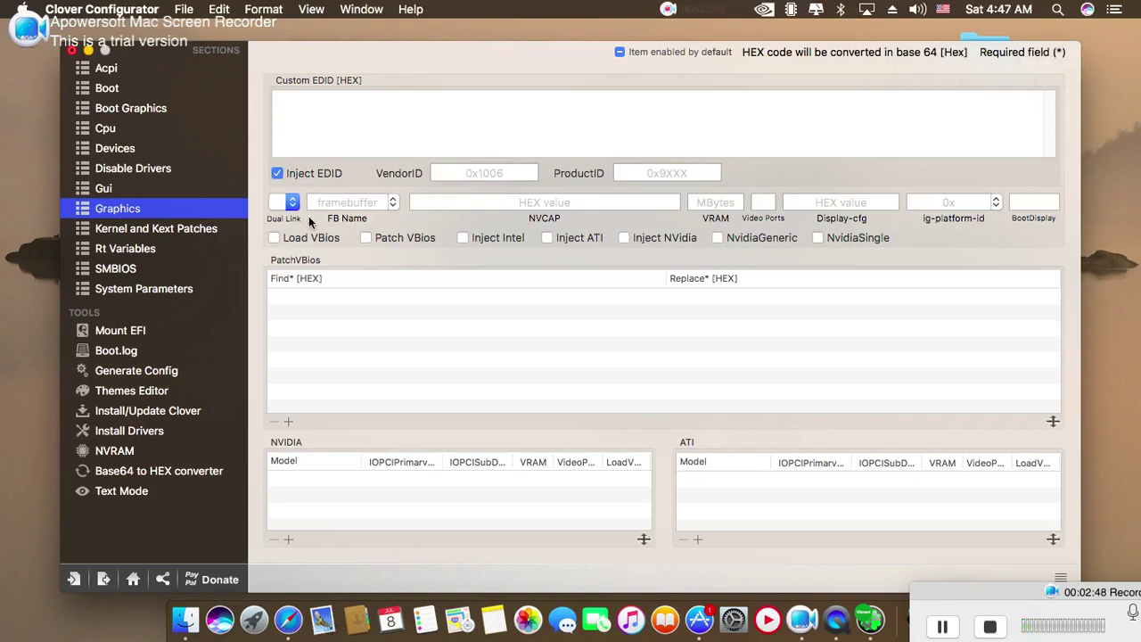
click(295, 207)
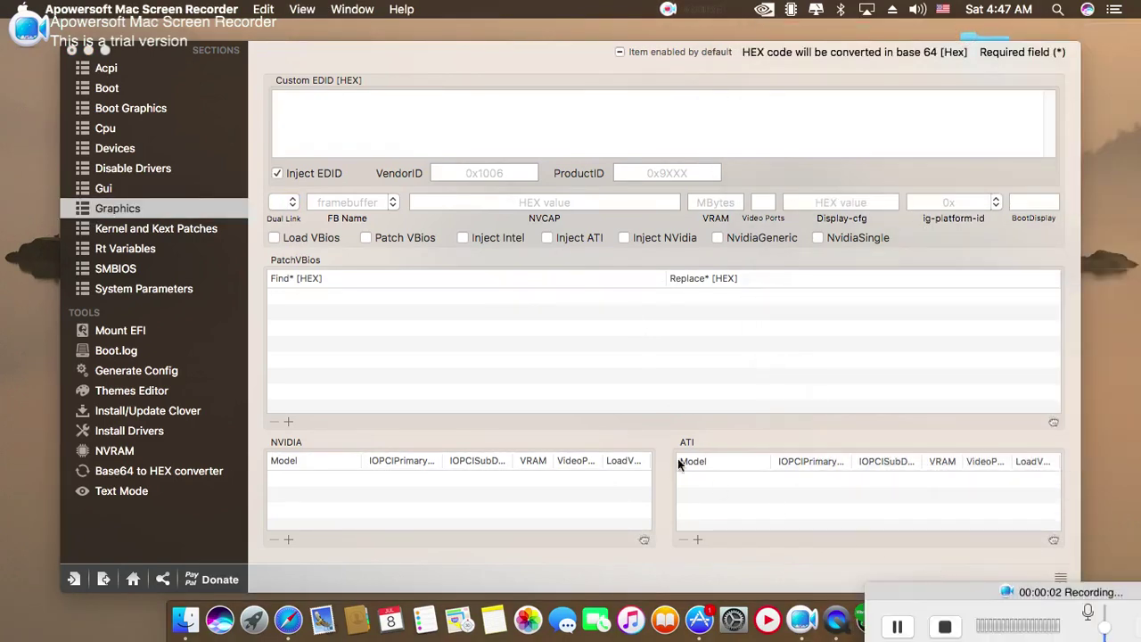
click(287, 205)
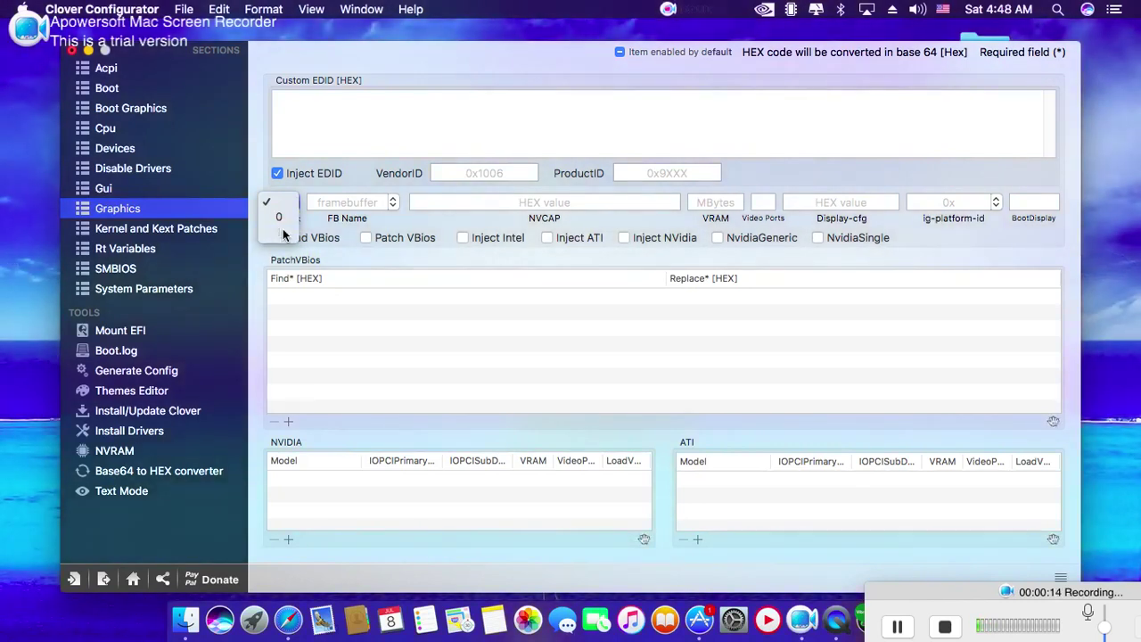
click(284, 235)
click(288, 211)
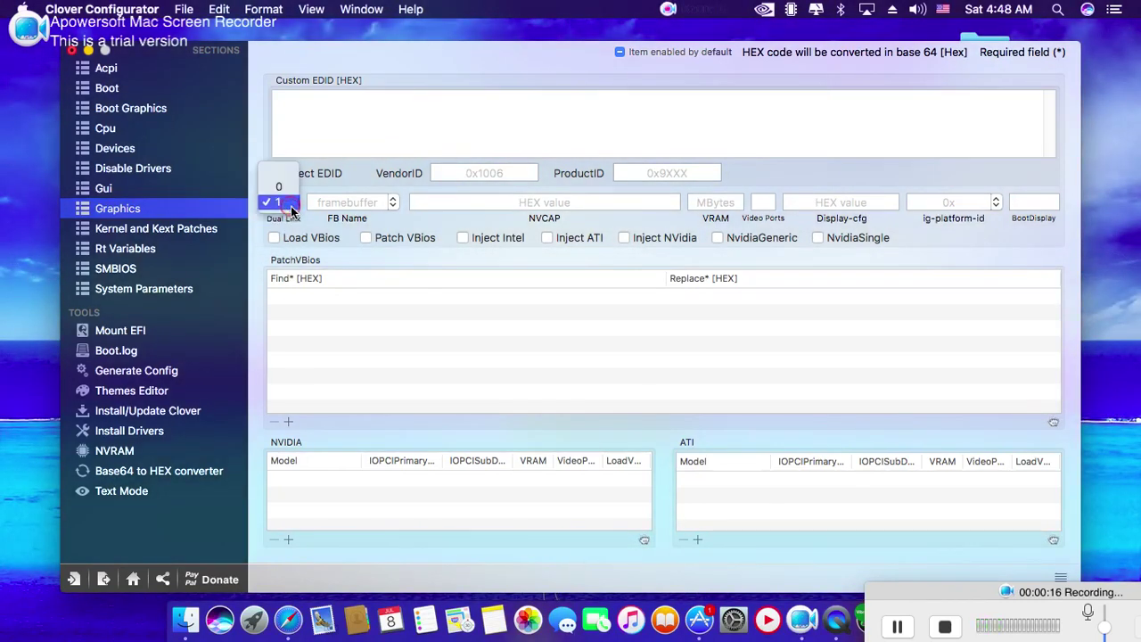
click(290, 181)
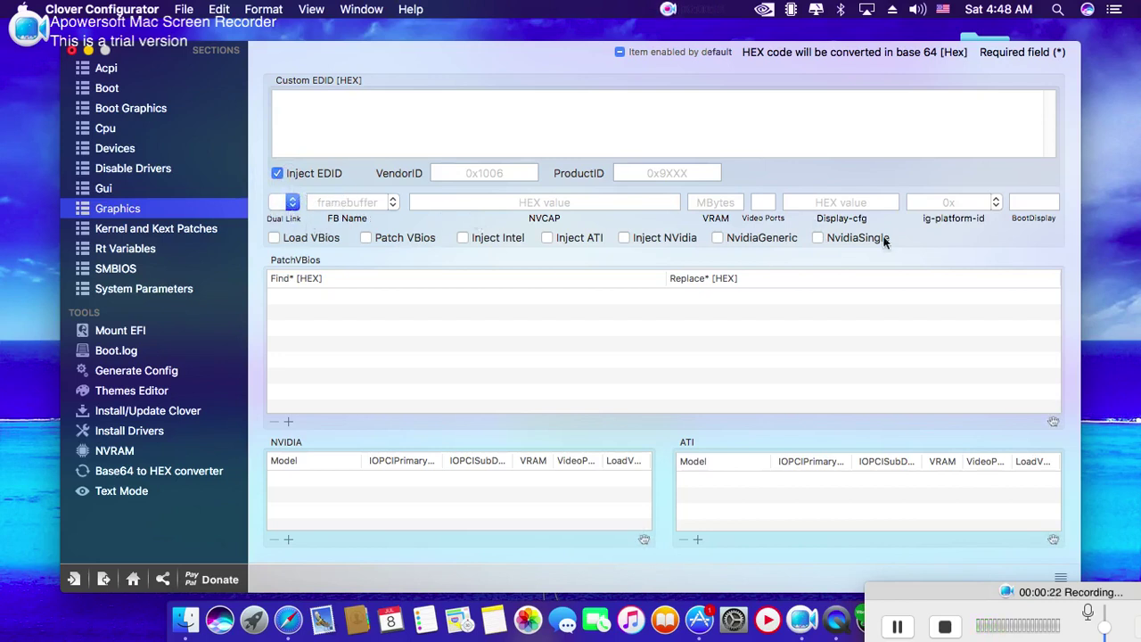
Bring up the ig-platform-id value list showing the Skylake options
click(967, 233)
click(948, 203)
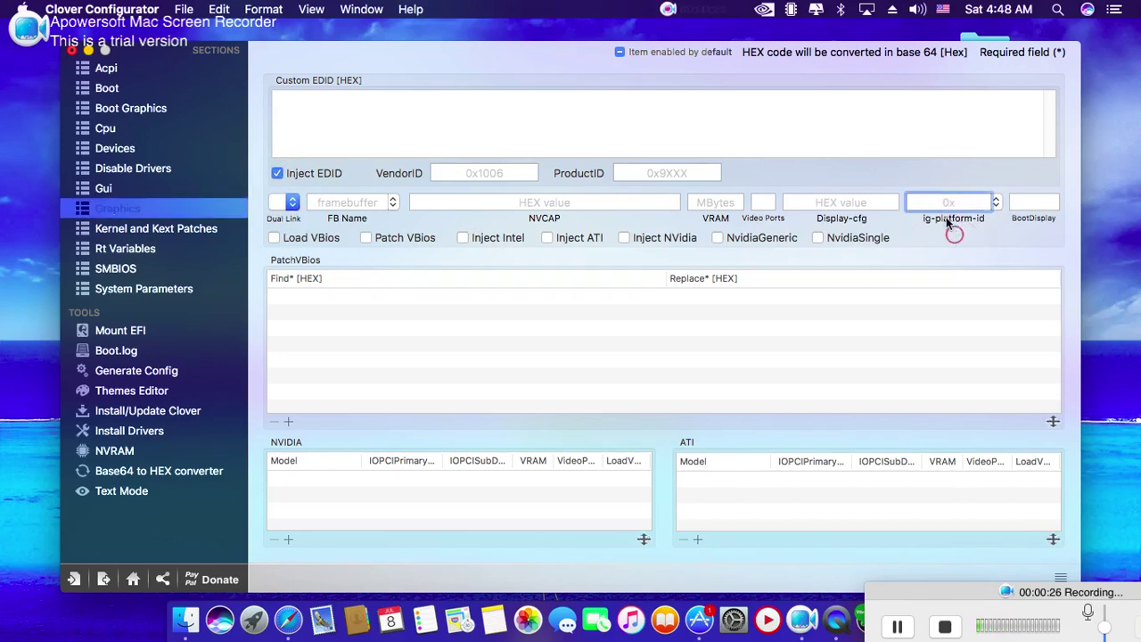
click(942, 205)
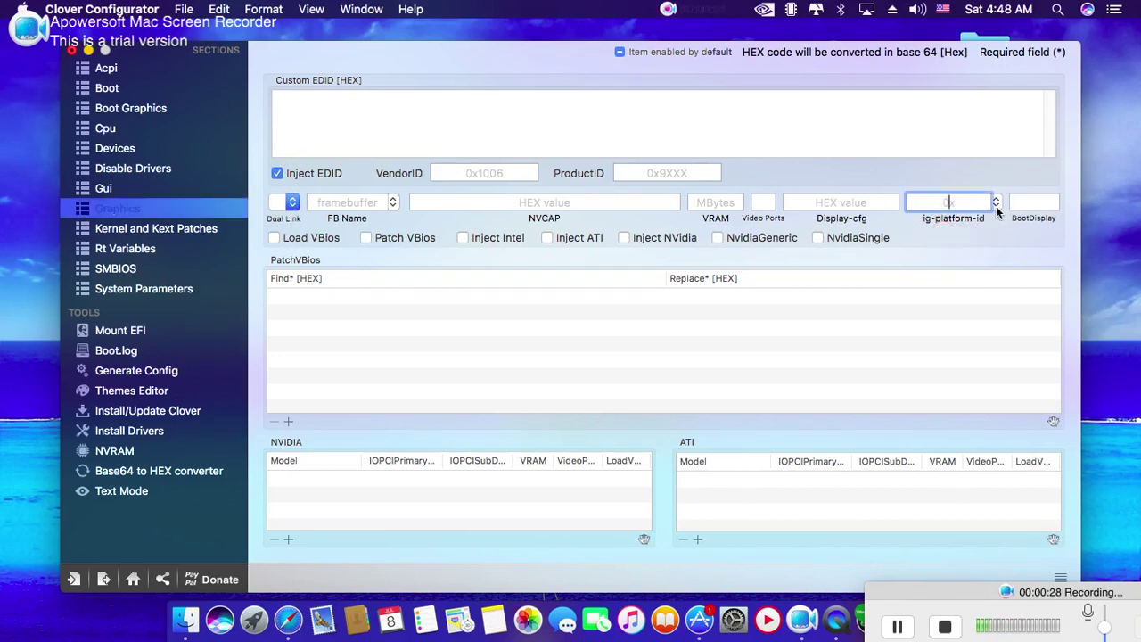
click(995, 204)
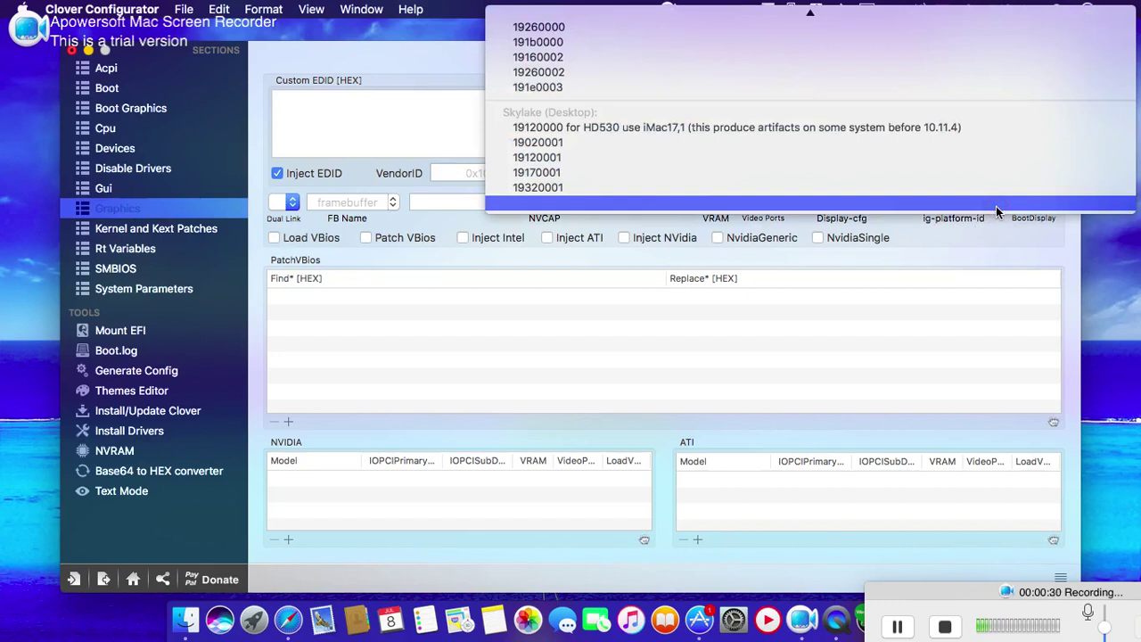
scroll(808, 172, up, 1)
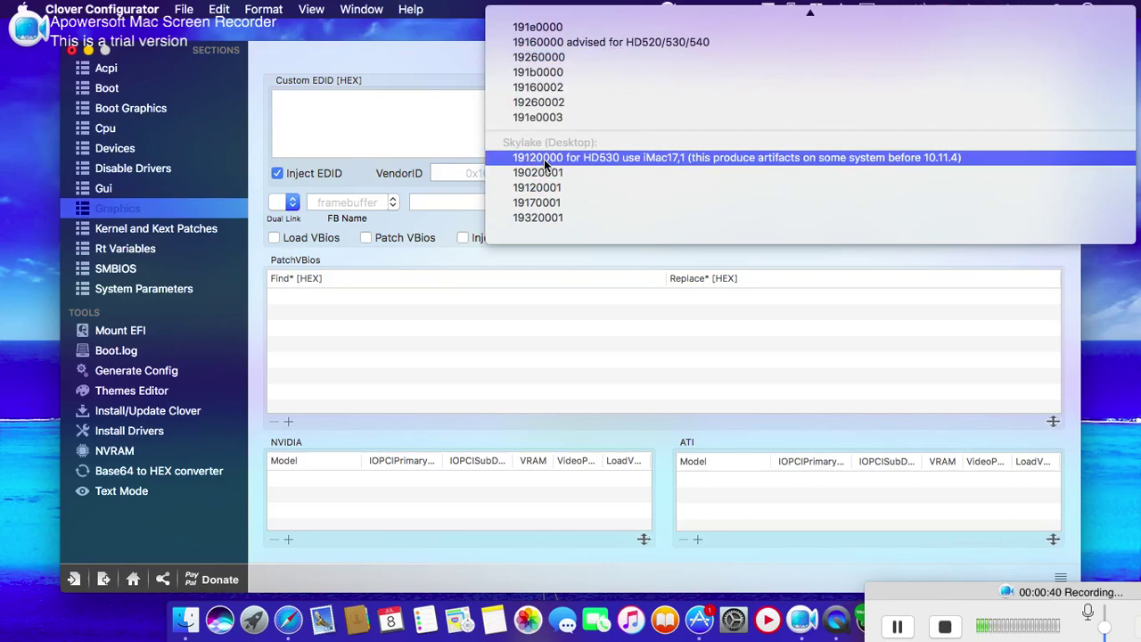
scroll(545, 162, up, 5)
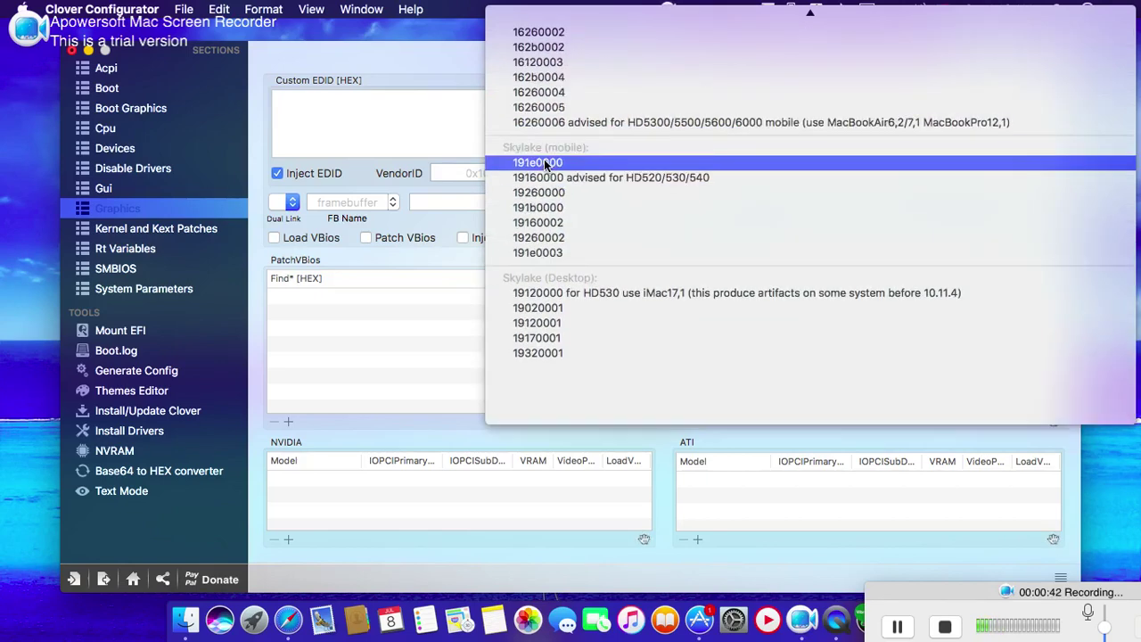
scroll(544, 165, up, 6)
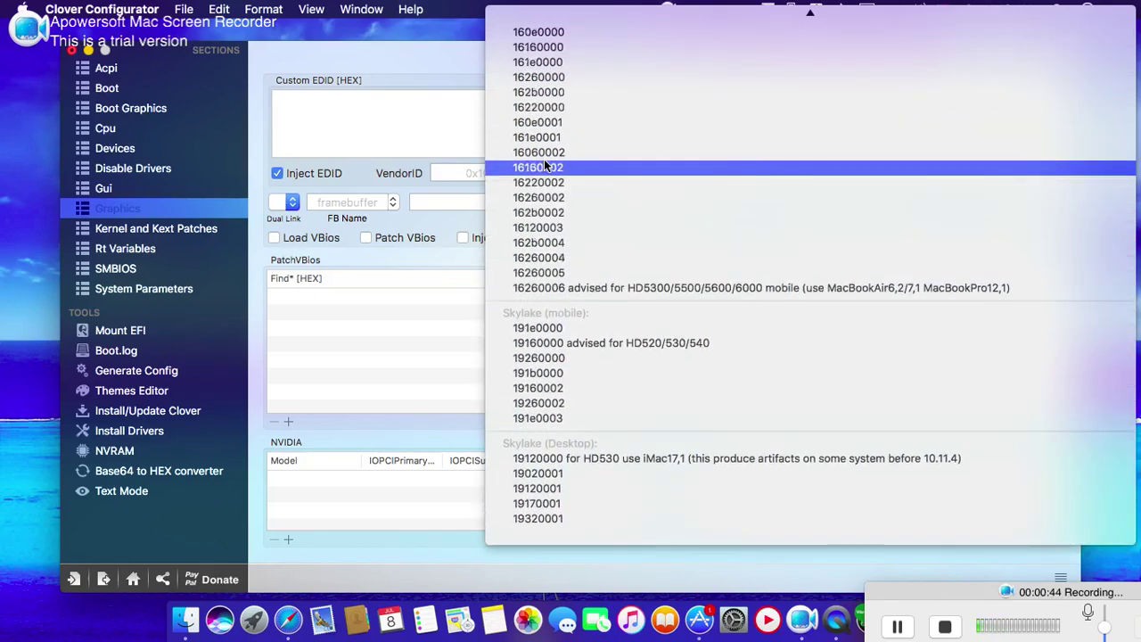
scroll(545, 165, up, 2)
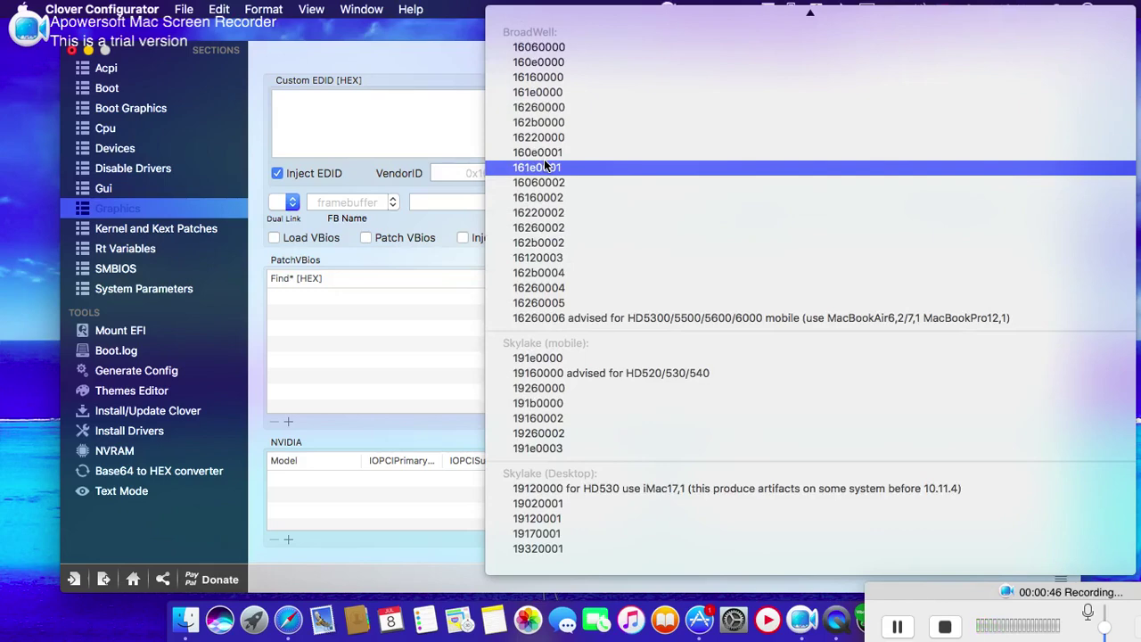
scroll(546, 165, up, 8)
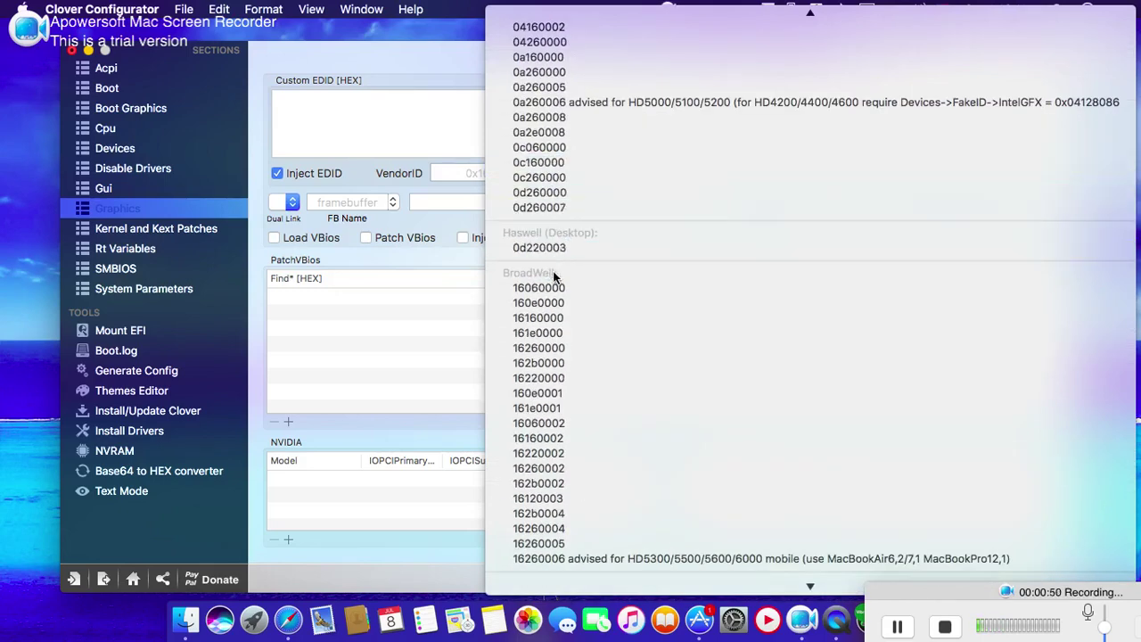
scroll(554, 272, down, 3)
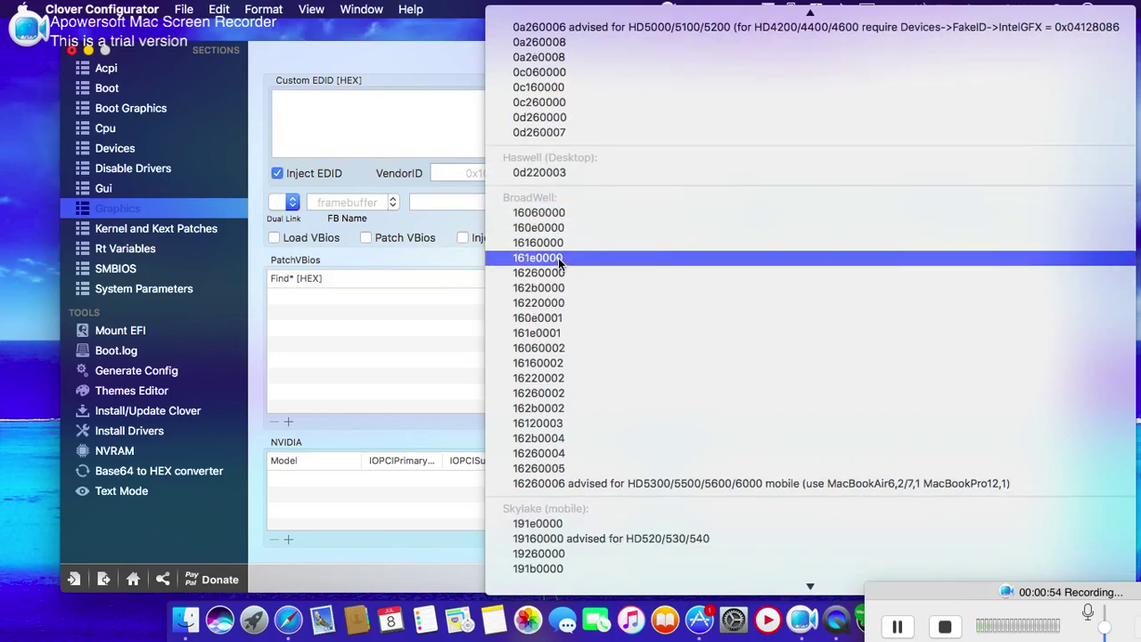
scroll(560, 262, down, 5)
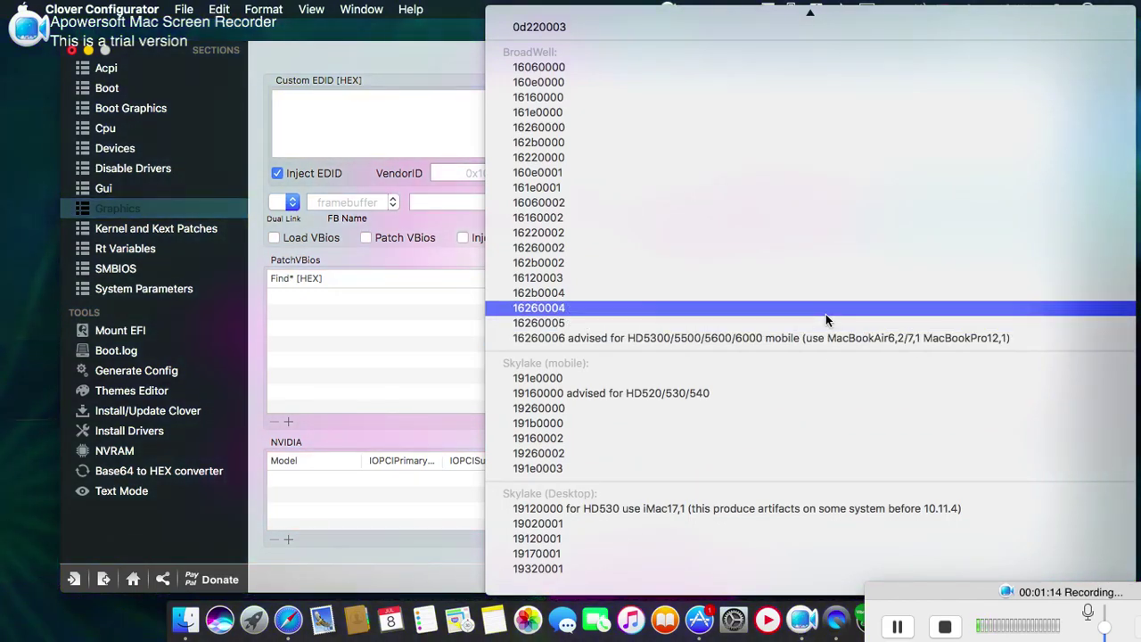
click(391, 55)
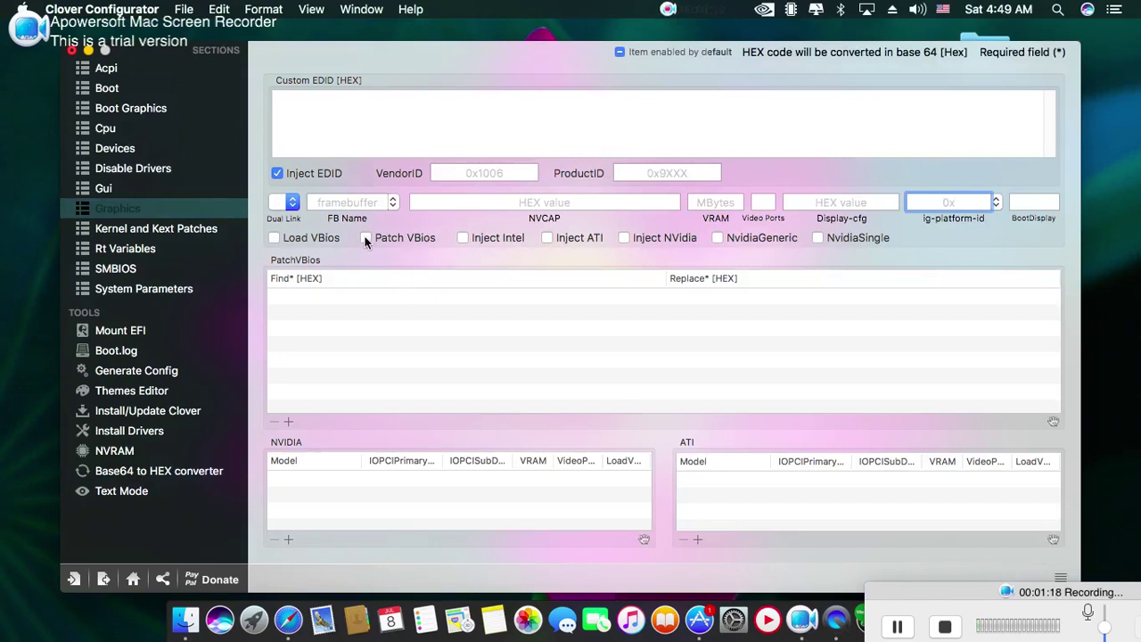
Tick Load VBios in the Graphics settings
click(329, 239)
click(38, 175)
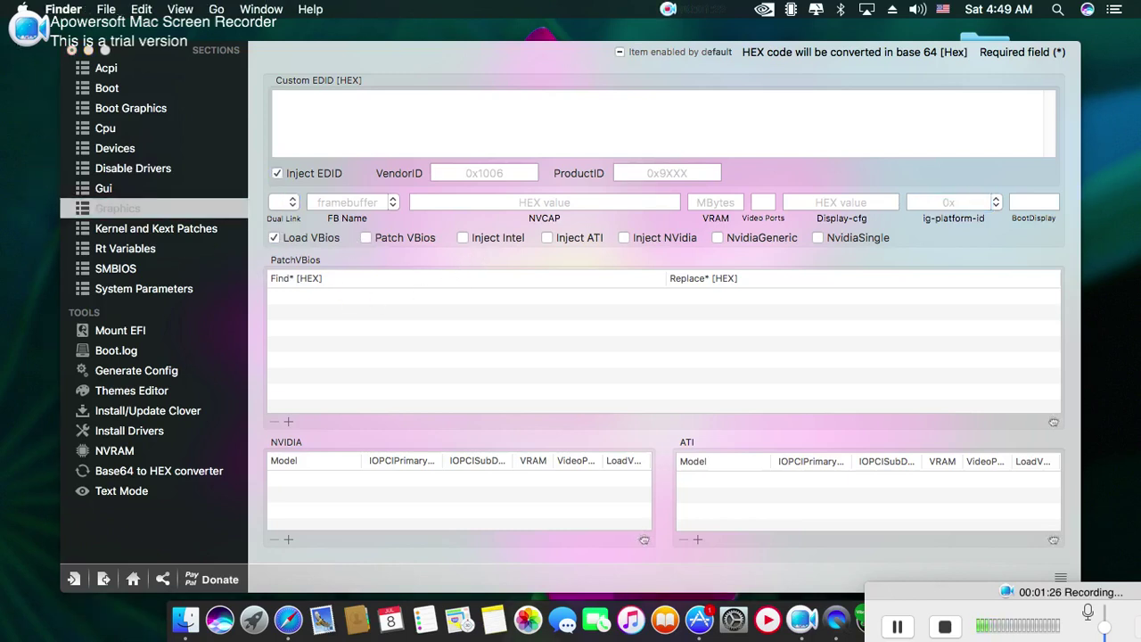
click(420, 256)
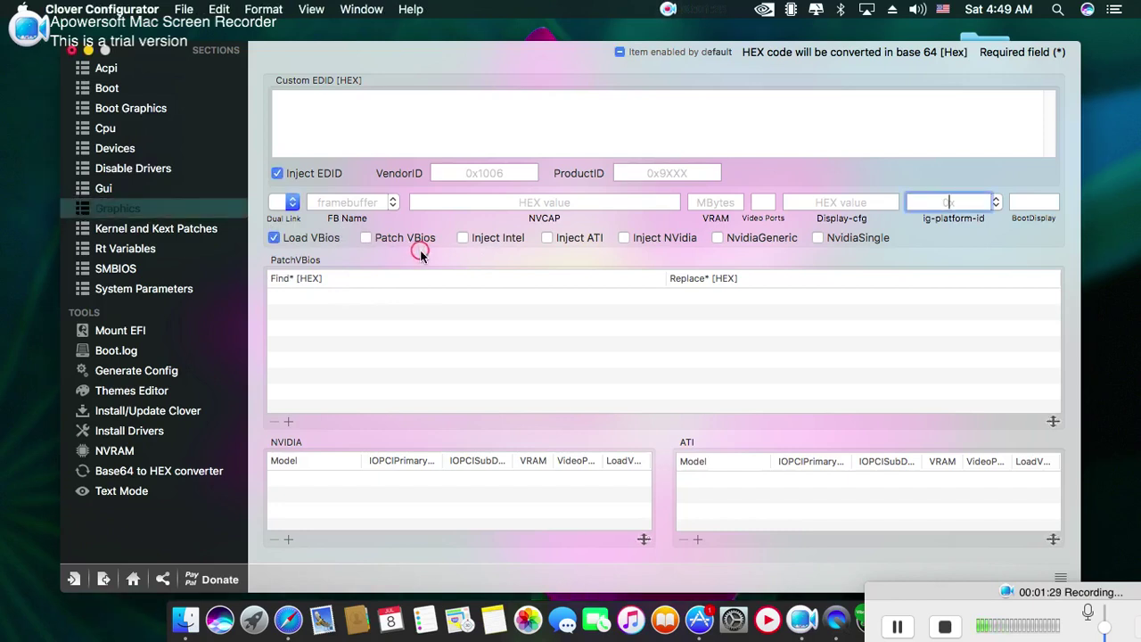
click(463, 239)
Set ig-platform-id to 0x16260006 and tick Inject NVidia
click(996, 203)
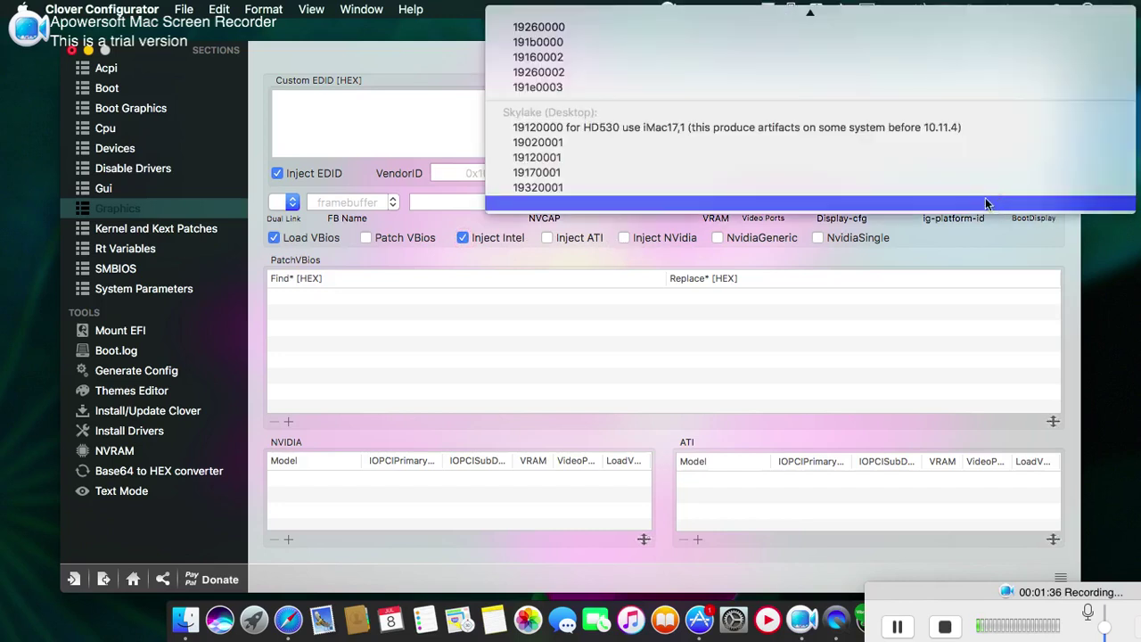
scroll(913, 153, up, 3)
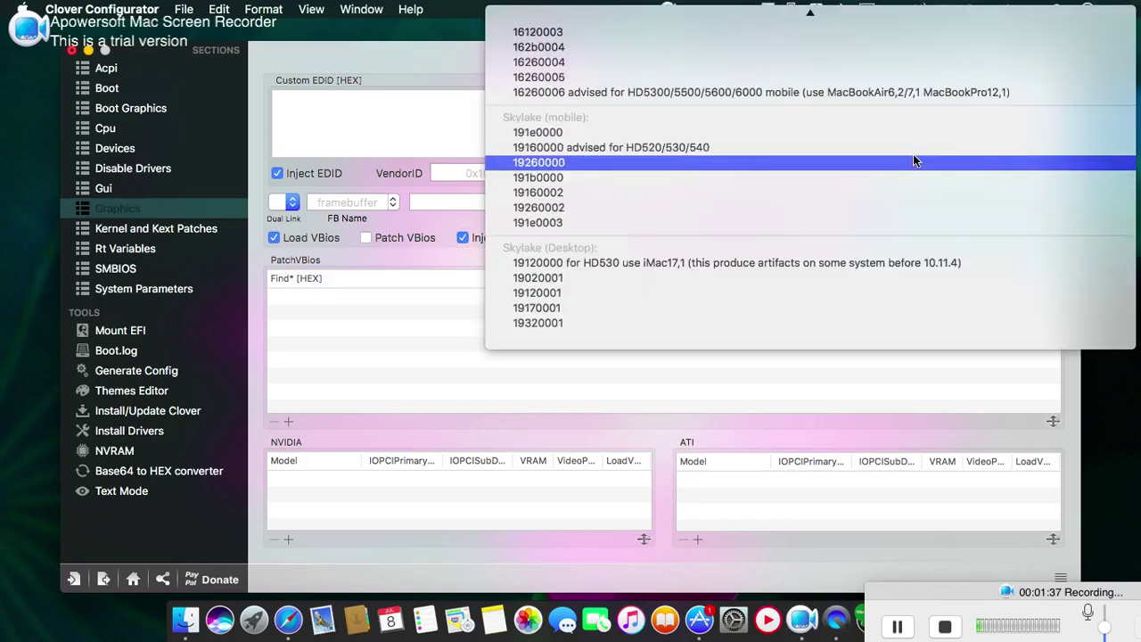
click(893, 91)
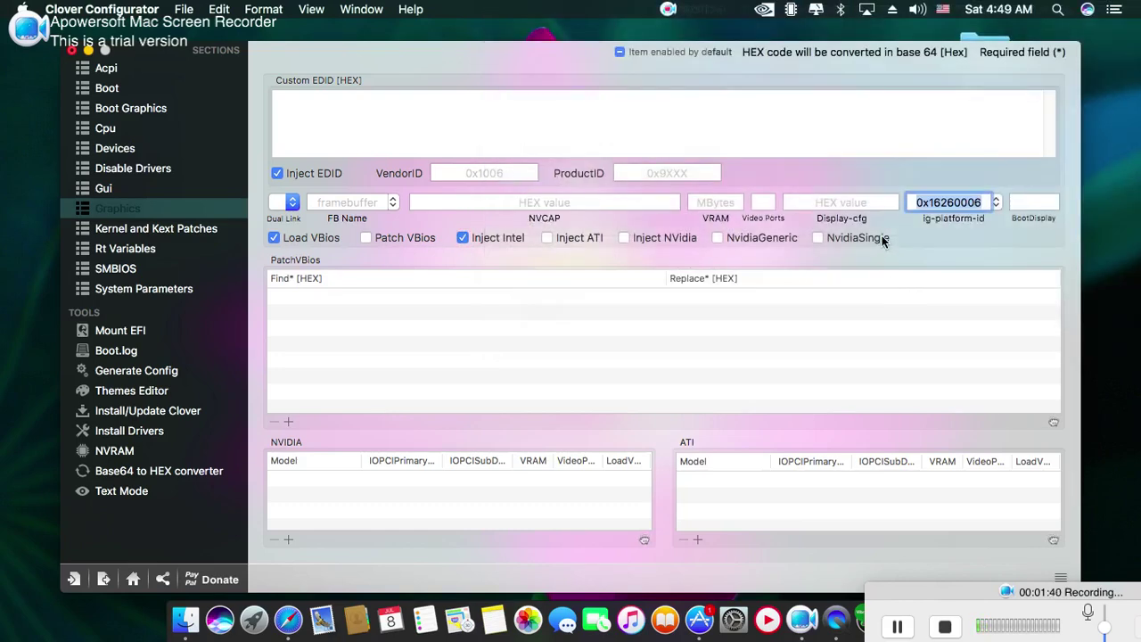
click(660, 238)
In System Parameters, set Inject Kexts to Yes and tick Inject System ID and NvidiaWeb
click(198, 288)
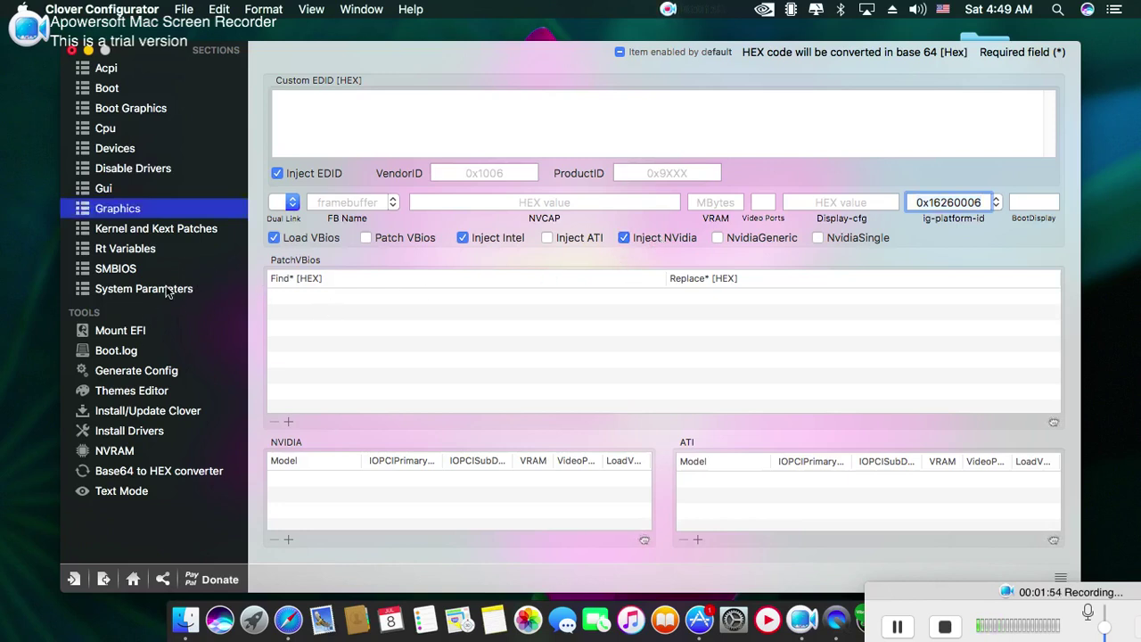
click(143, 272)
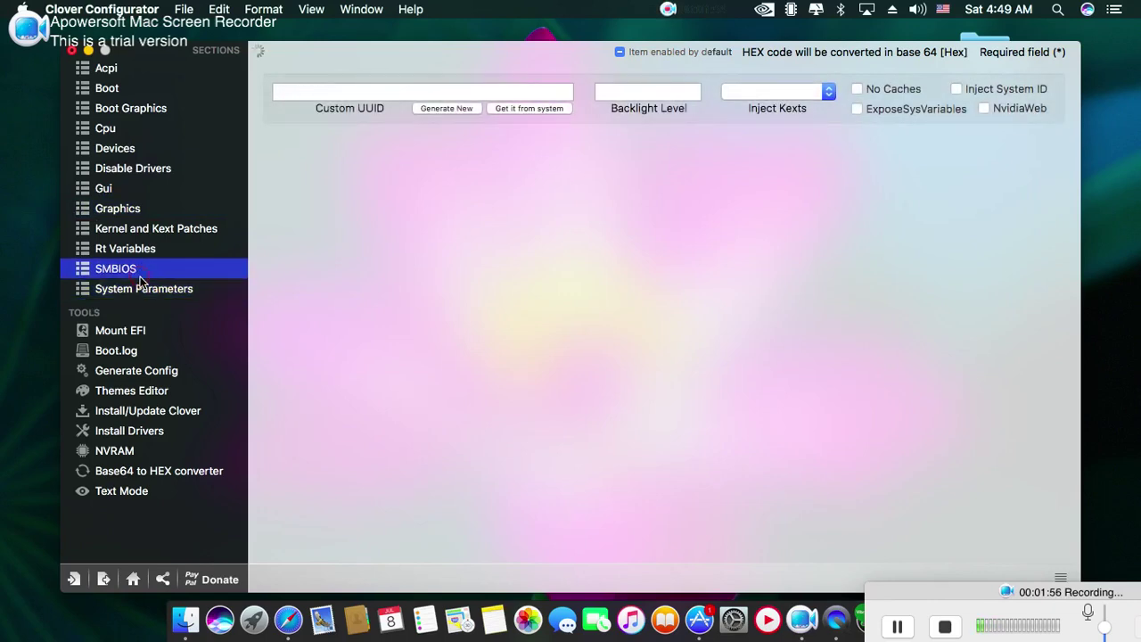
click(140, 290)
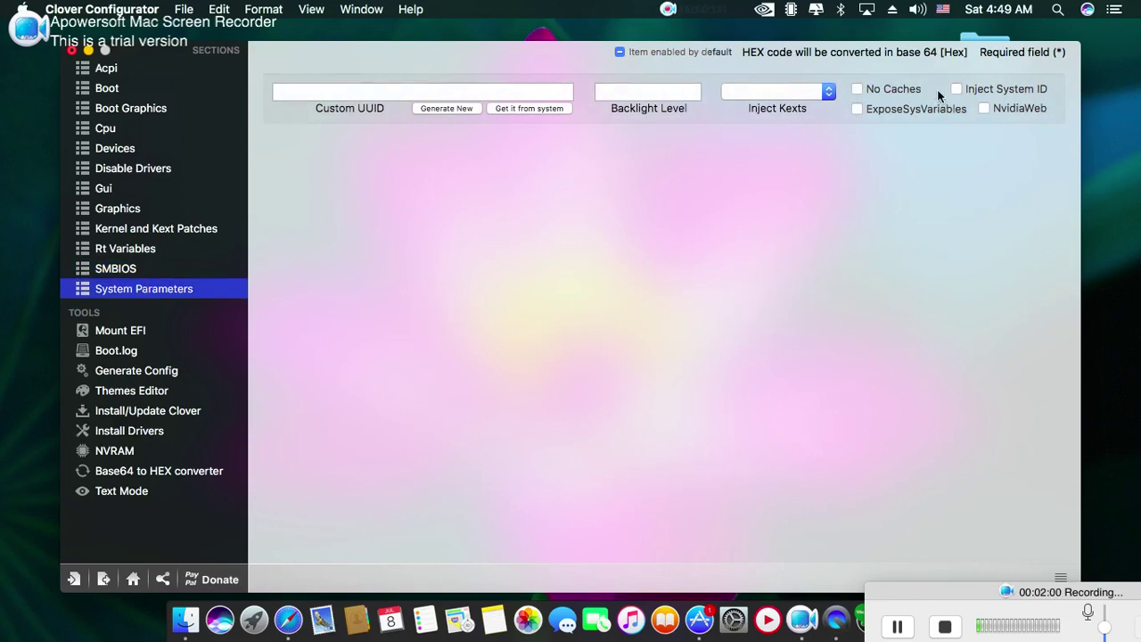
click(828, 92)
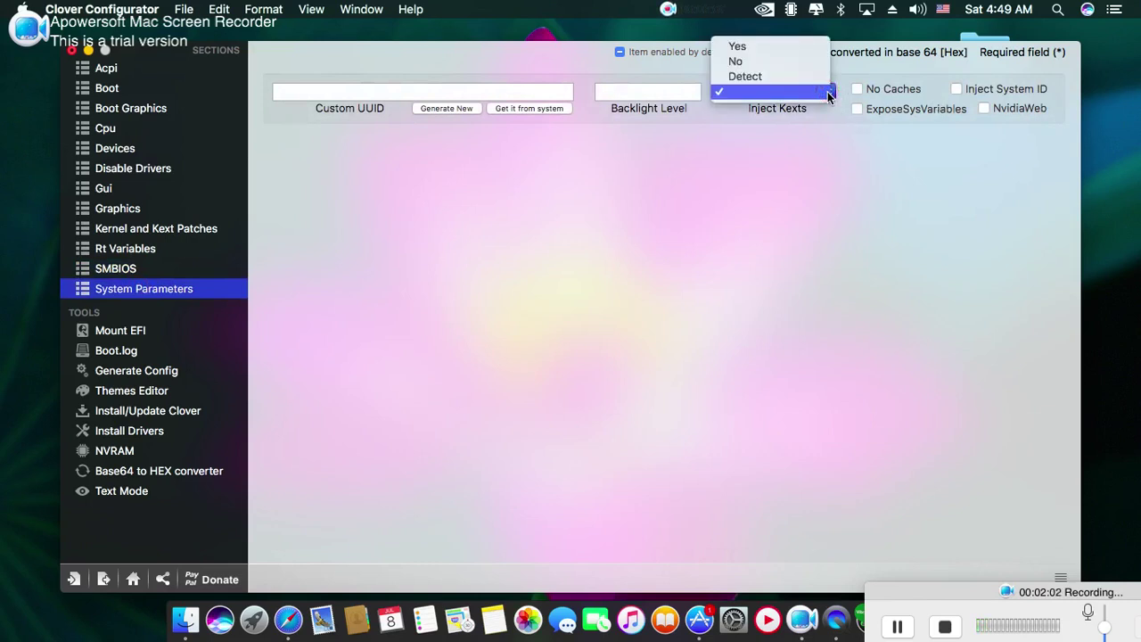
click(802, 48)
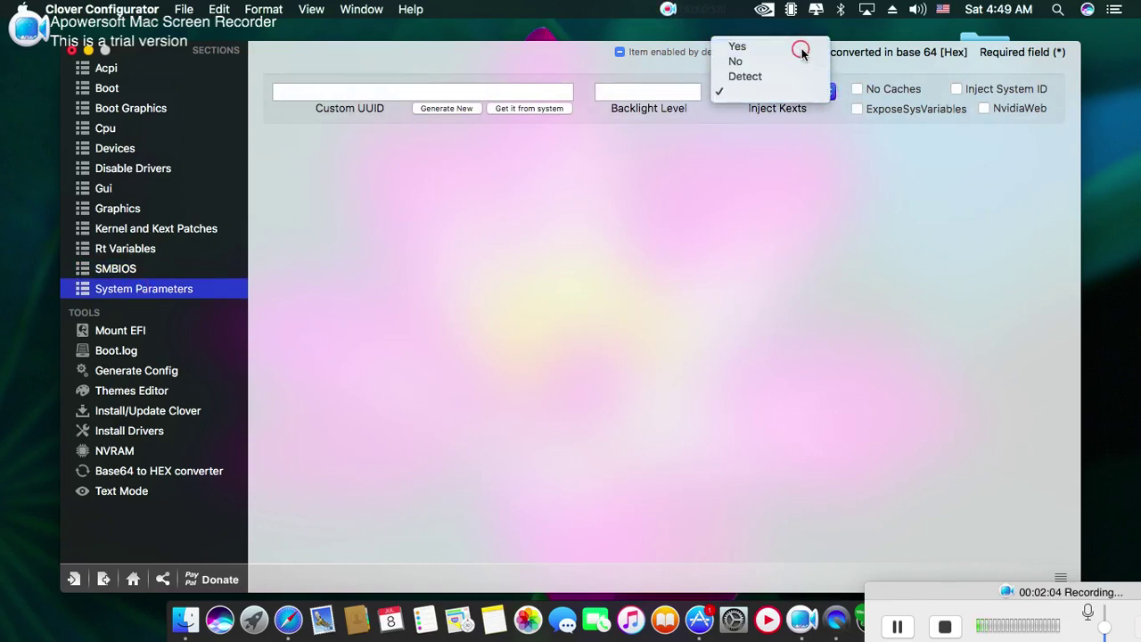
click(957, 89)
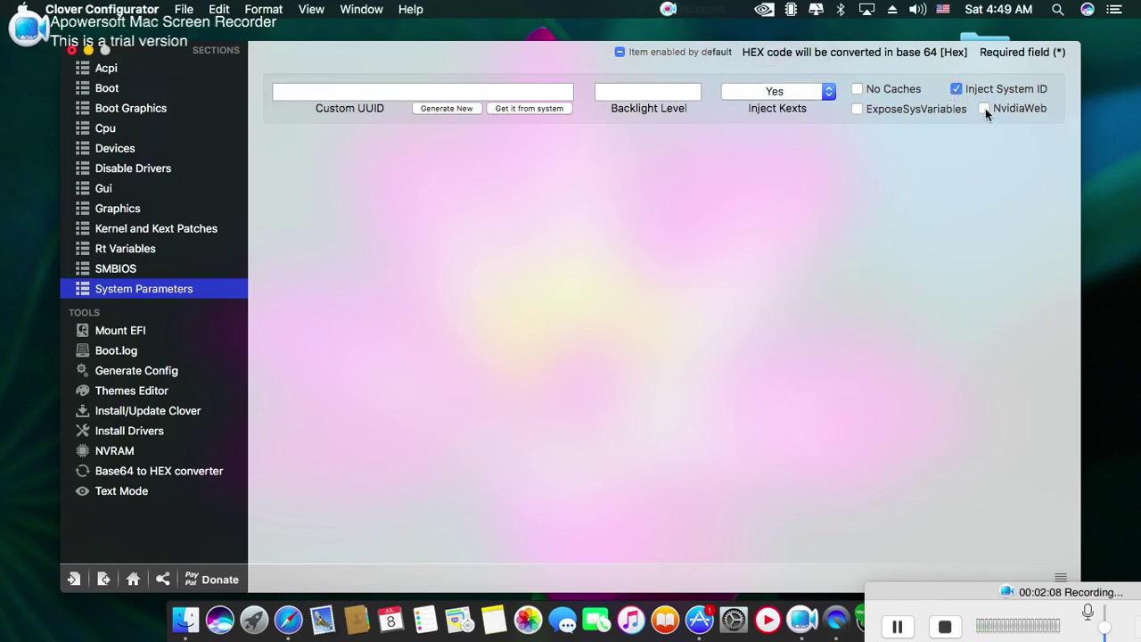
click(984, 109)
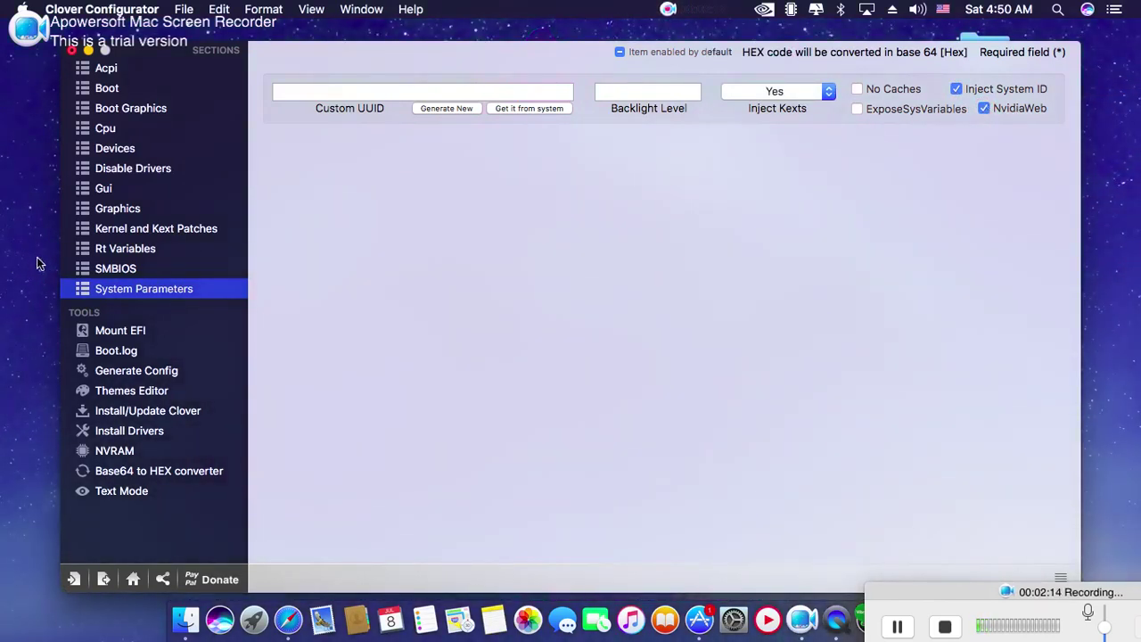
click(124, 209)
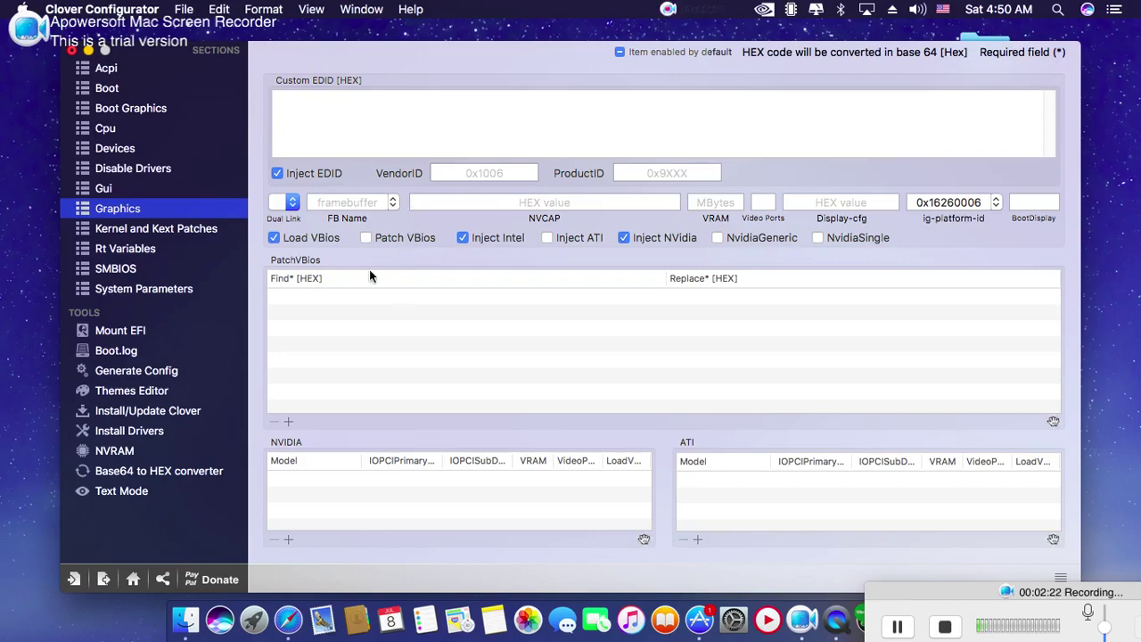
Apply the MacBook Pro Retina (12,1) SMBIOS profile with a freshly generated week and unit serial
click(96, 272)
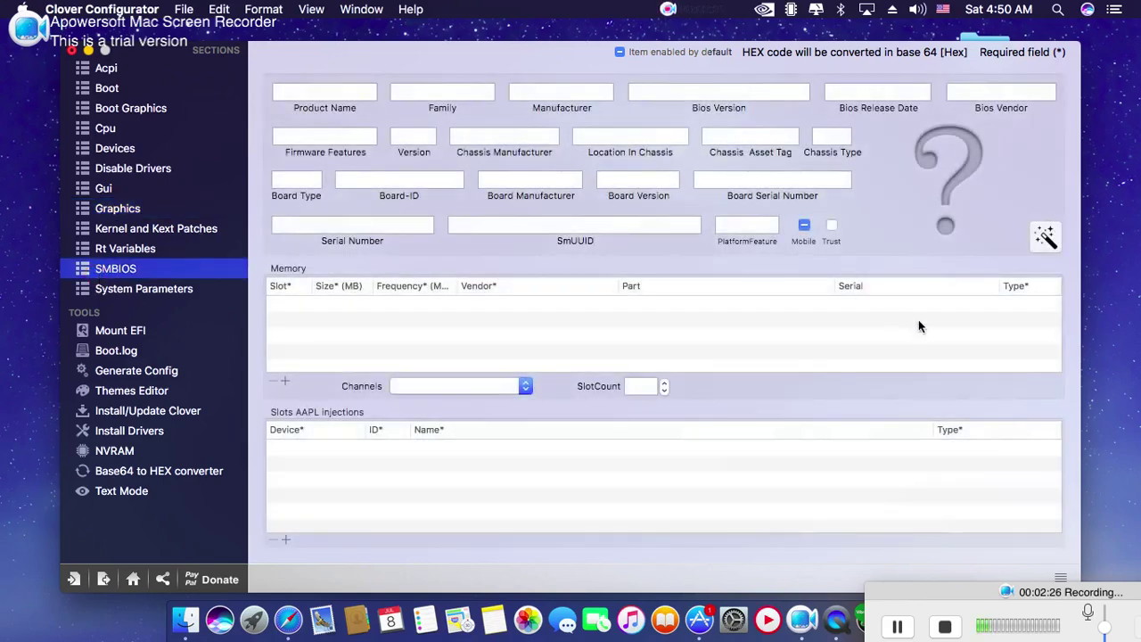
click(1046, 237)
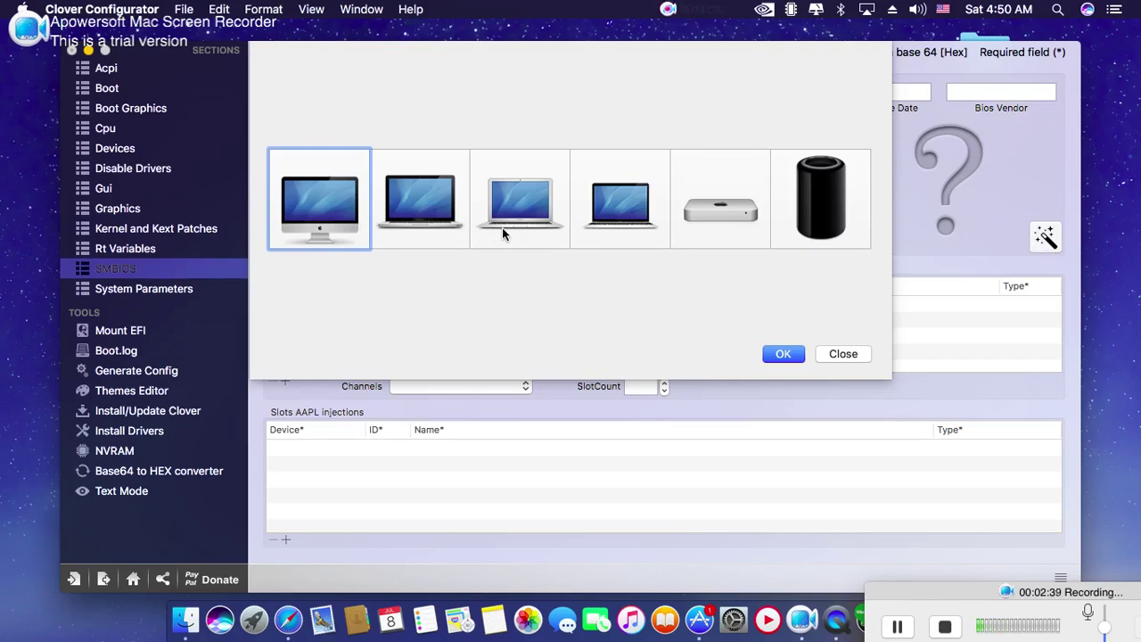
click(439, 189)
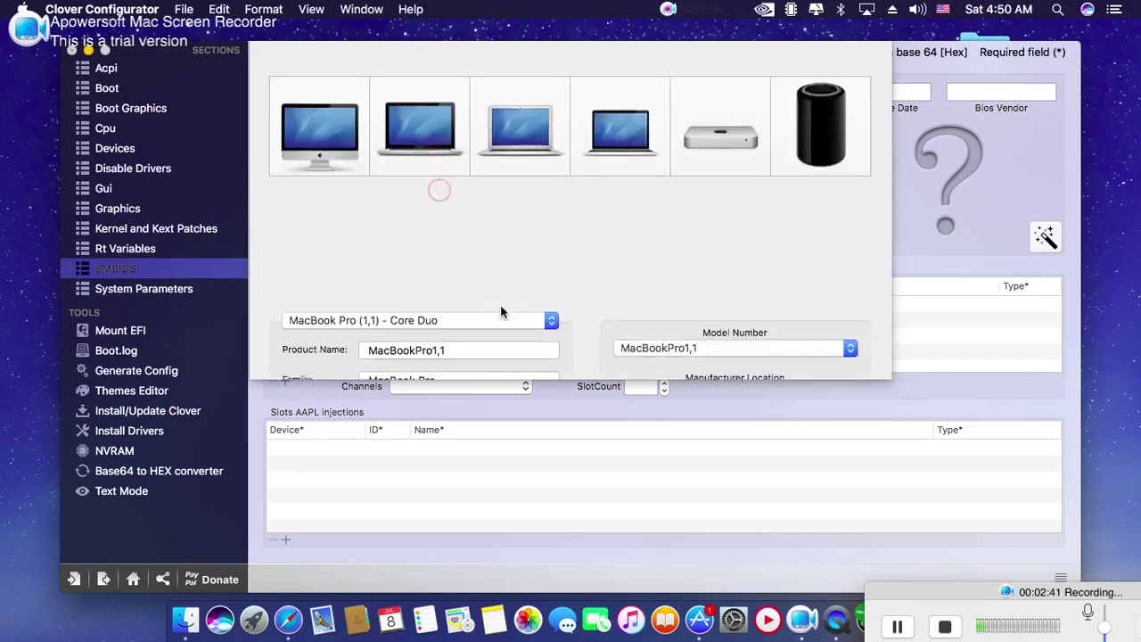
click(474, 65)
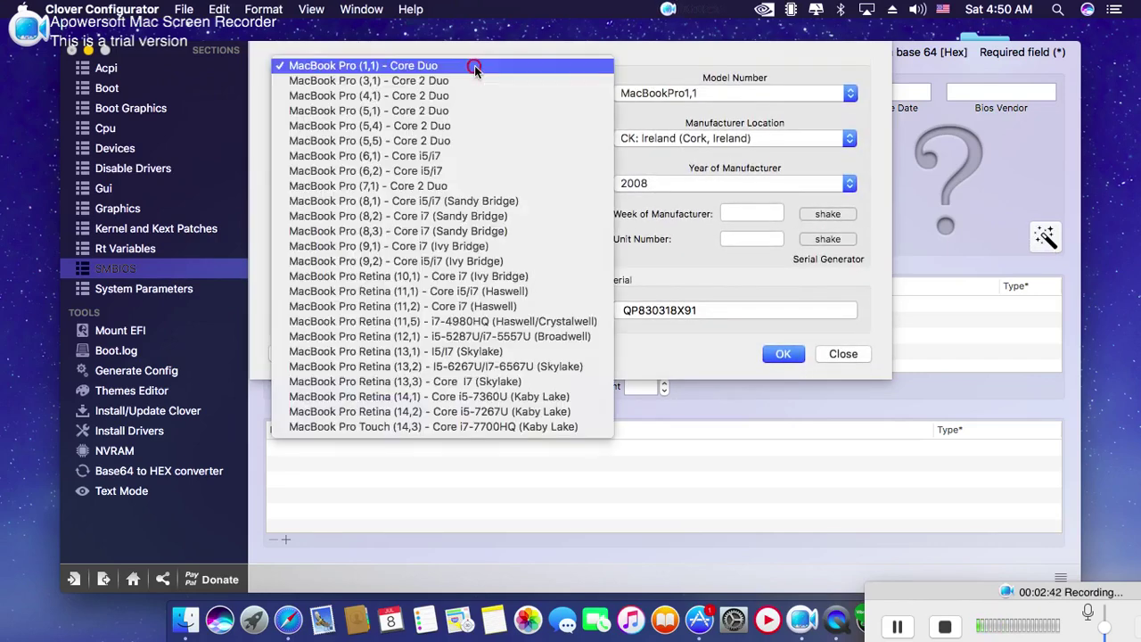
click(425, 338)
click(828, 216)
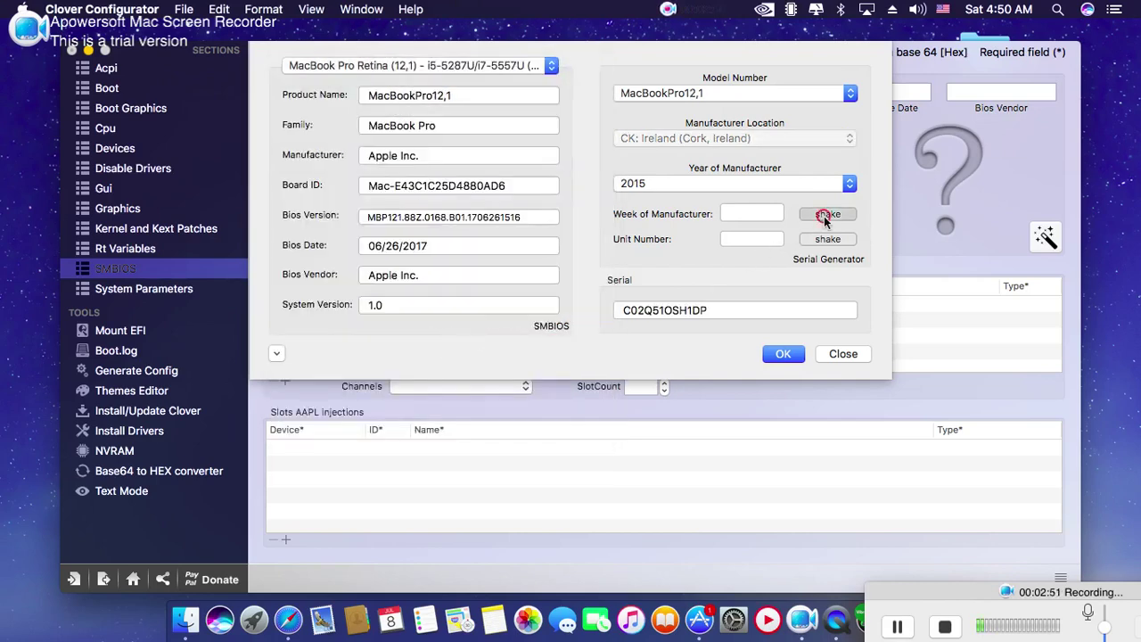
click(827, 241)
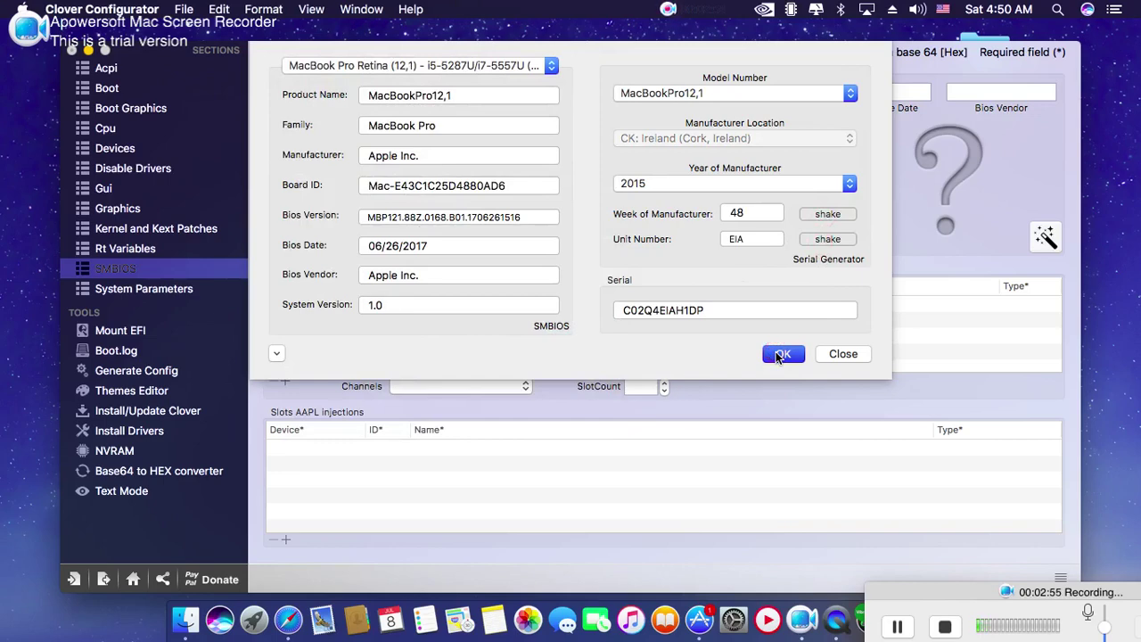
click(778, 354)
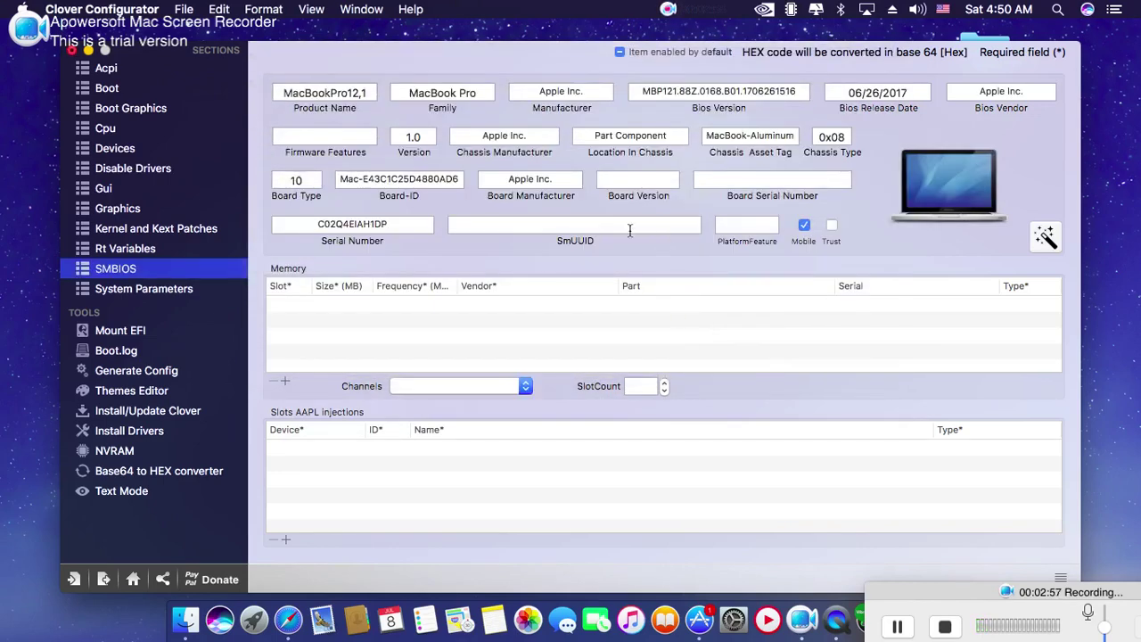
click(123, 71)
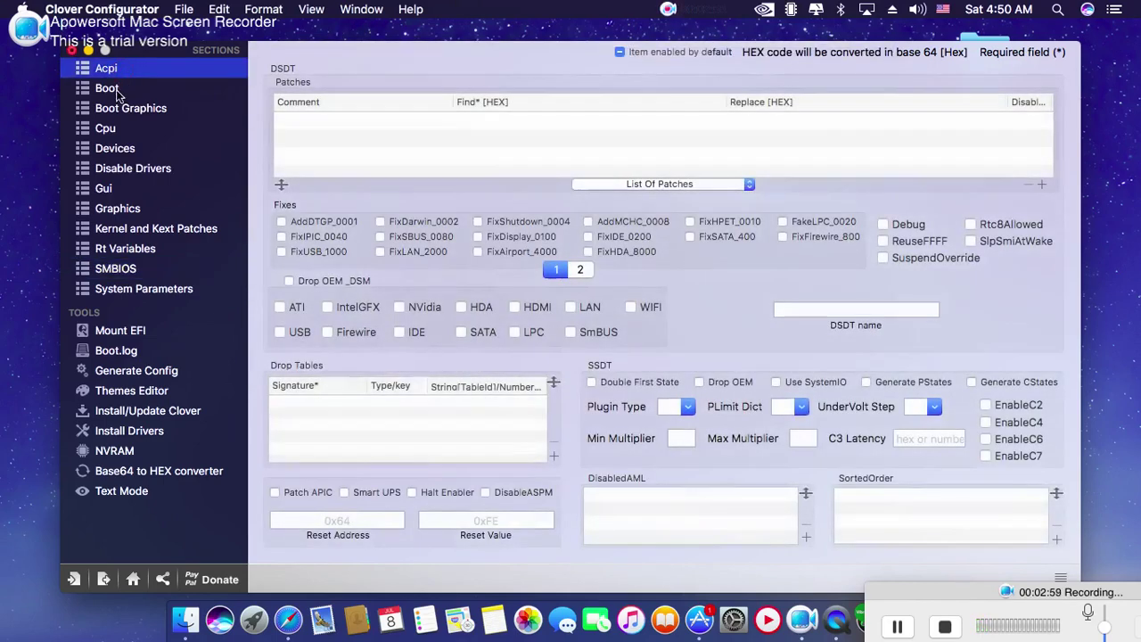
Open Kernel and Kext Patches, toggling KernelPm and KernelHaswellE on and back off
click(117, 93)
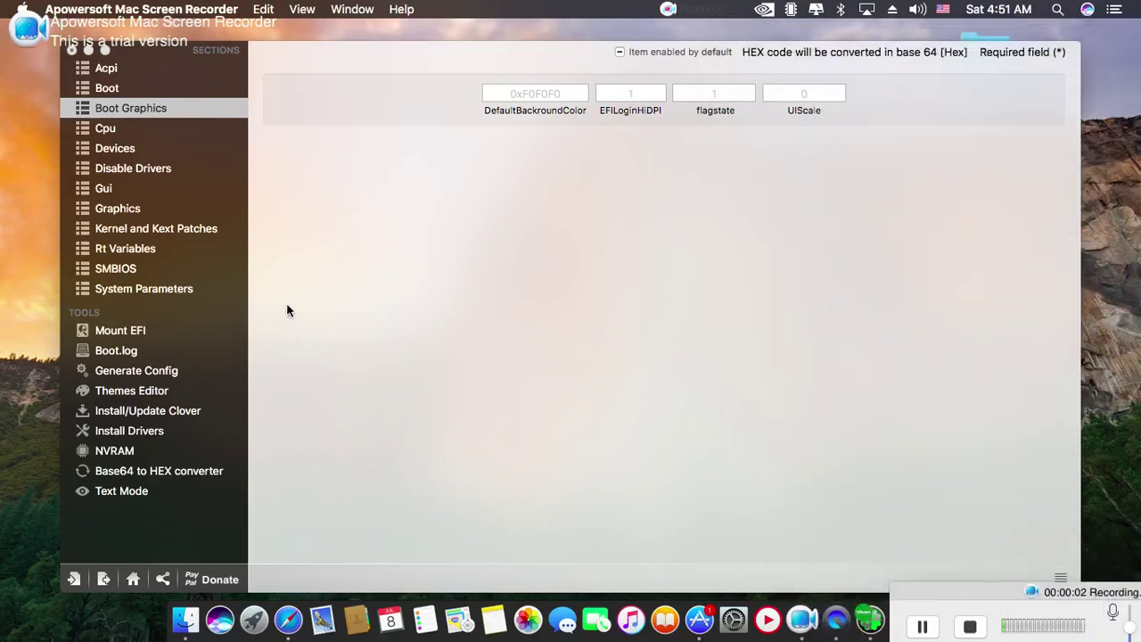
click(290, 44)
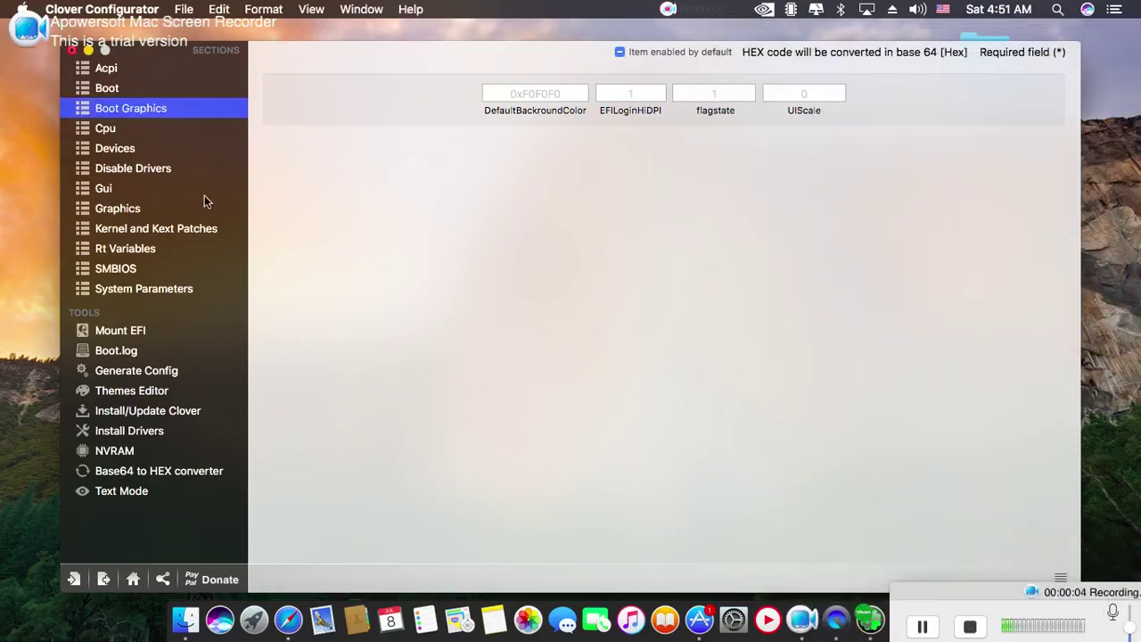
click(177, 235)
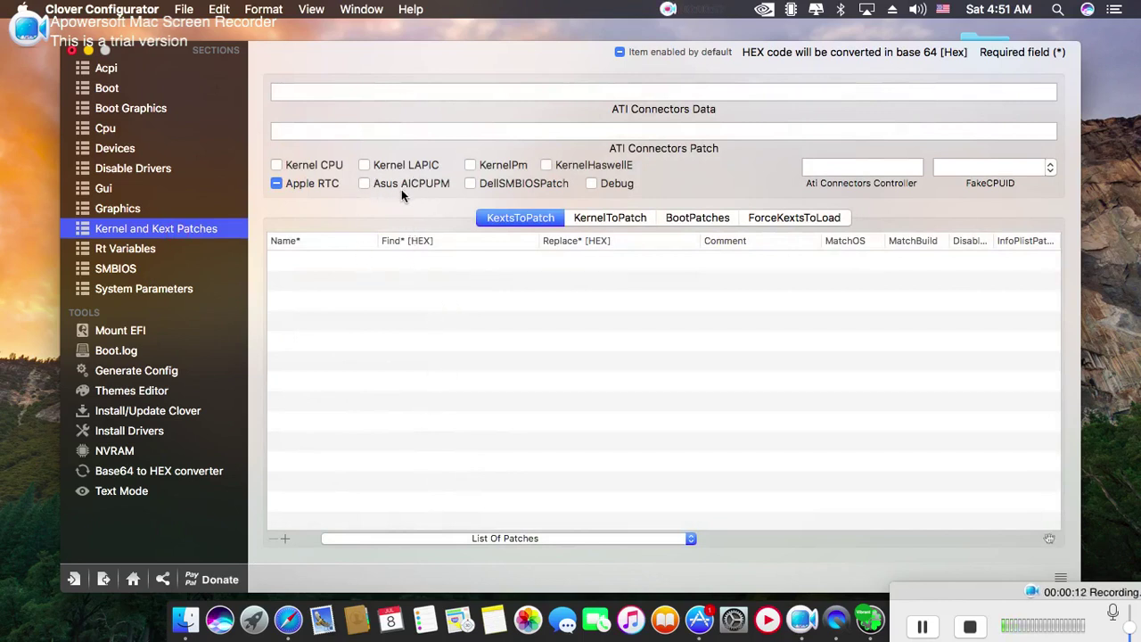
click(470, 166)
click(546, 167)
click(546, 167)
click(470, 165)
click(185, 620)
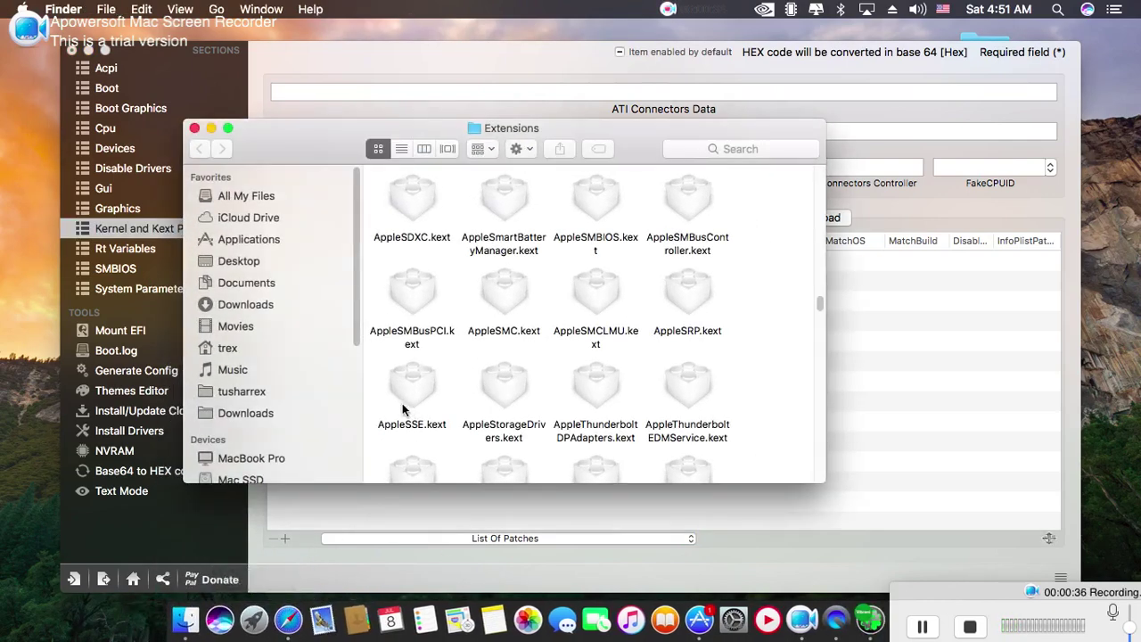
Open the readme .txt from App Files > hd5500 and LAN in TextEdit
scroll(223, 399, down, 1)
scroll(223, 400, down, 5)
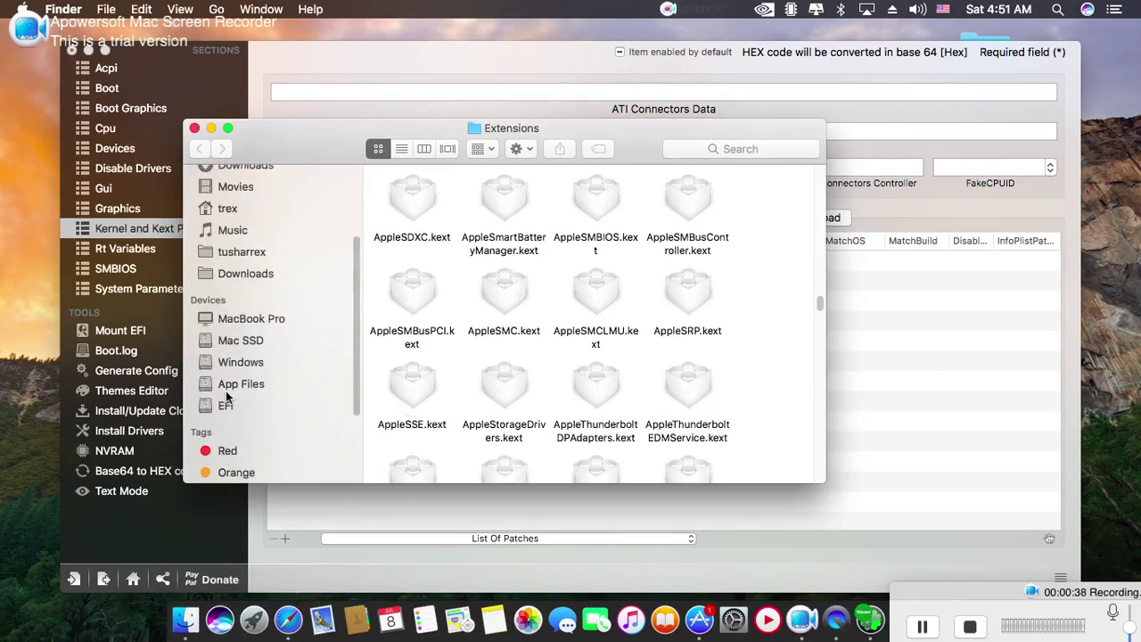
right_click(237, 389)
click(239, 397)
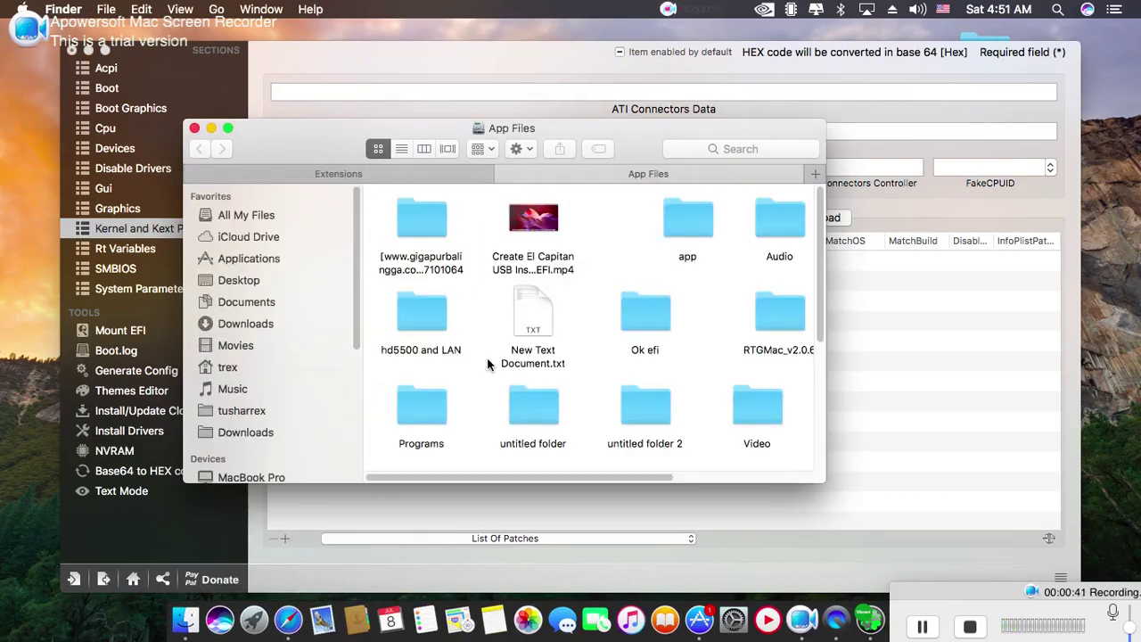
double_click(437, 314)
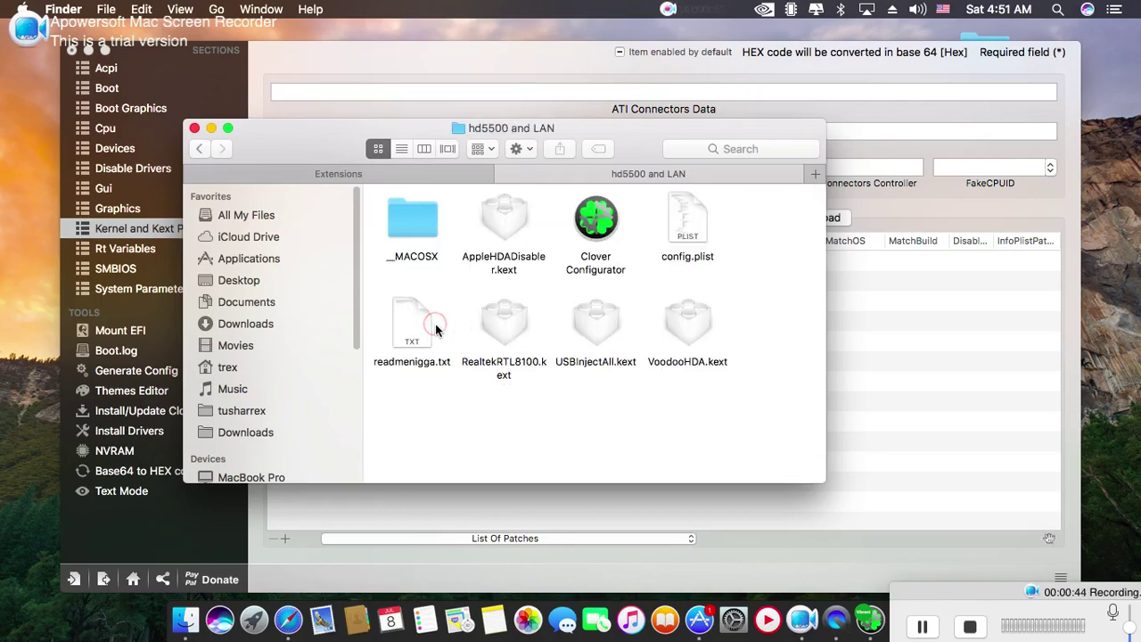
double_click(429, 328)
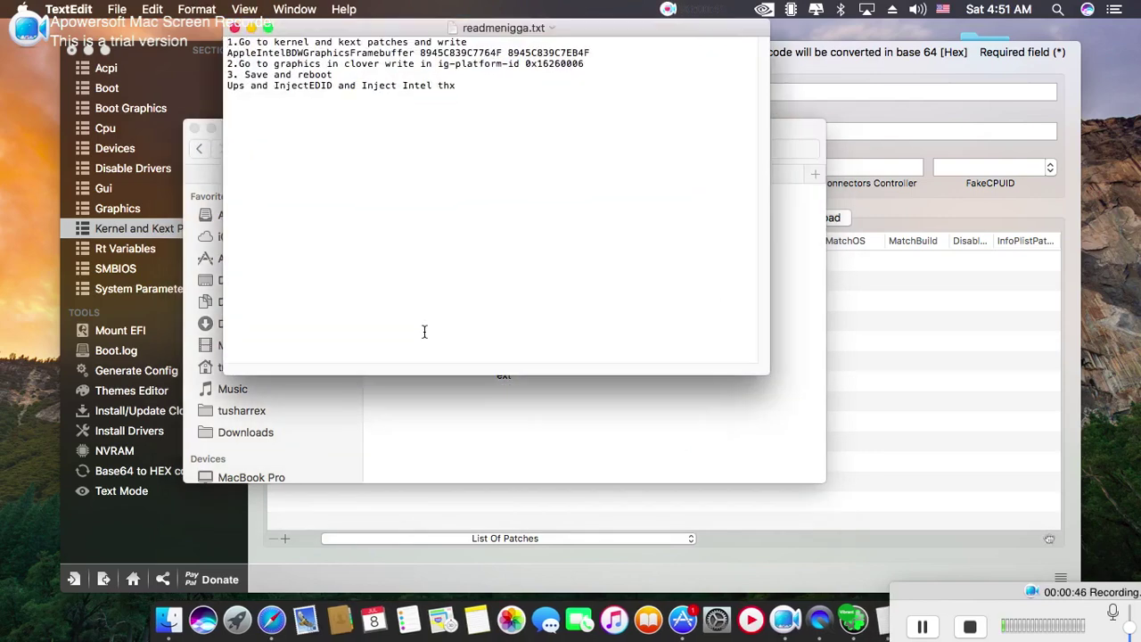
Arrange the readme beside Clover Configurator and add a new KextsToPatch entry
click(208, 131)
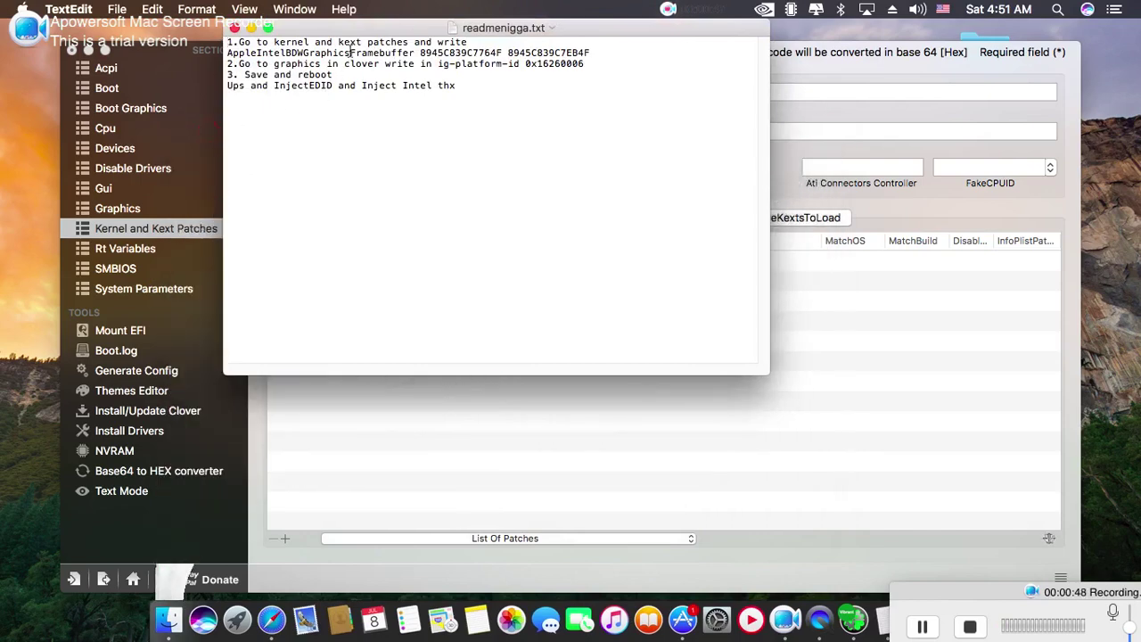
drag(356, 32, 834, 227)
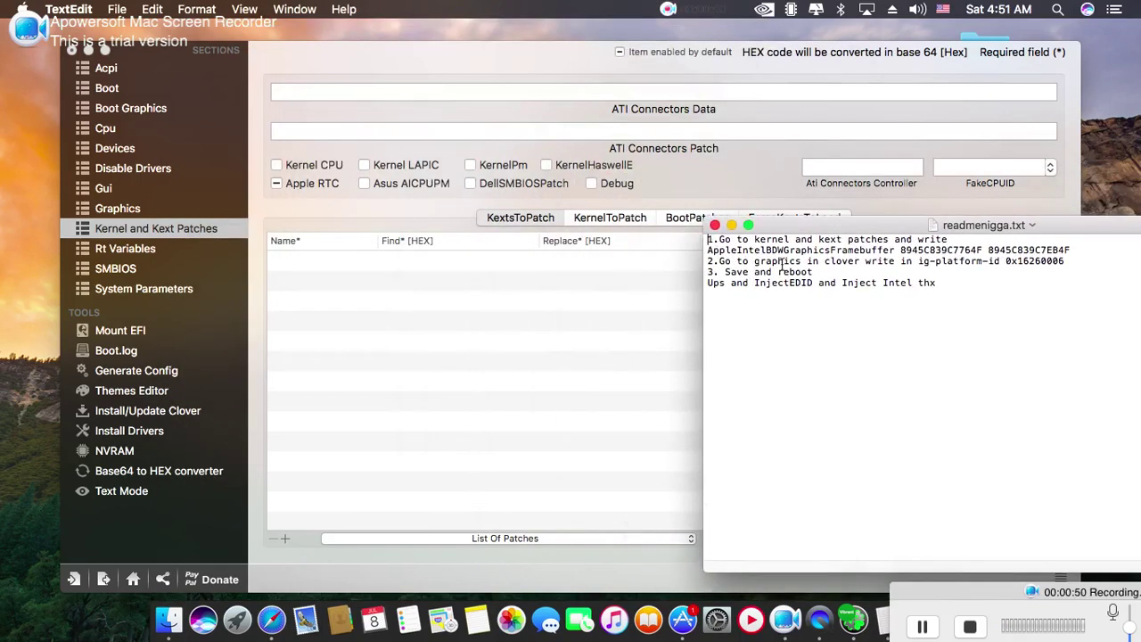
click(284, 540)
click(284, 541)
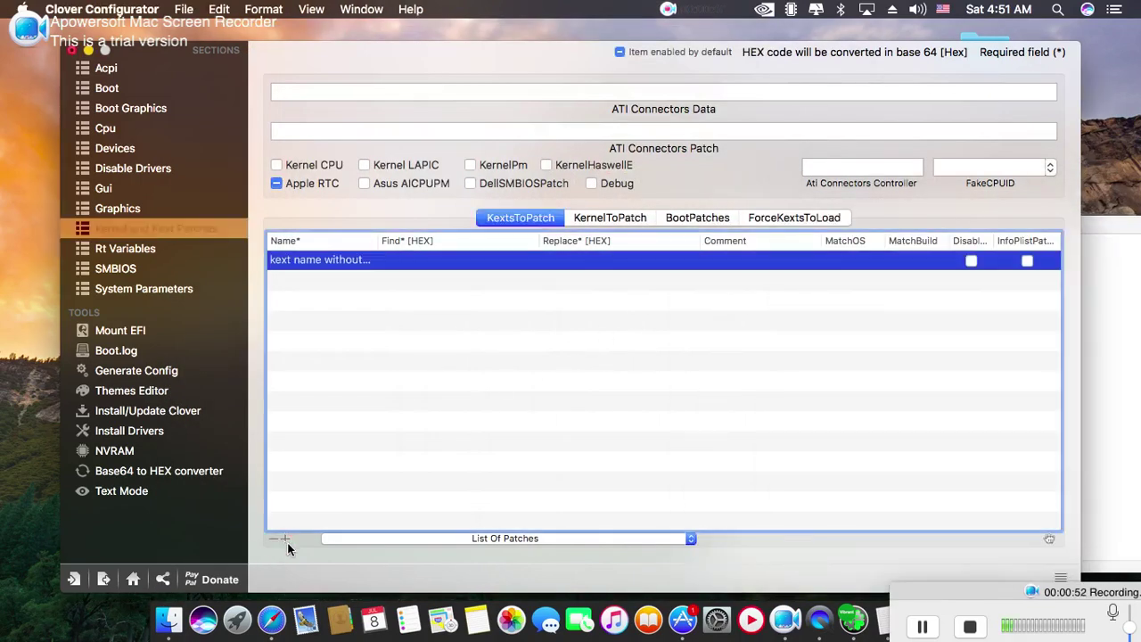
click(838, 615)
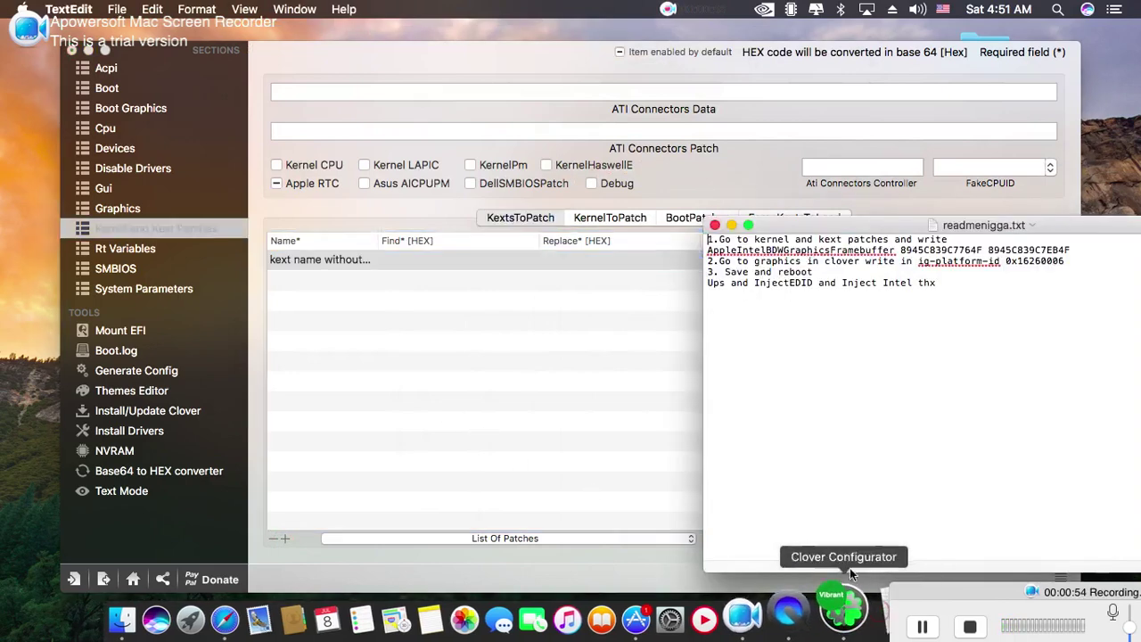
Copy AppleIntelBDWGraphicsFramebuffer from the readme and paste it as the patch Name
double_click(751, 251)
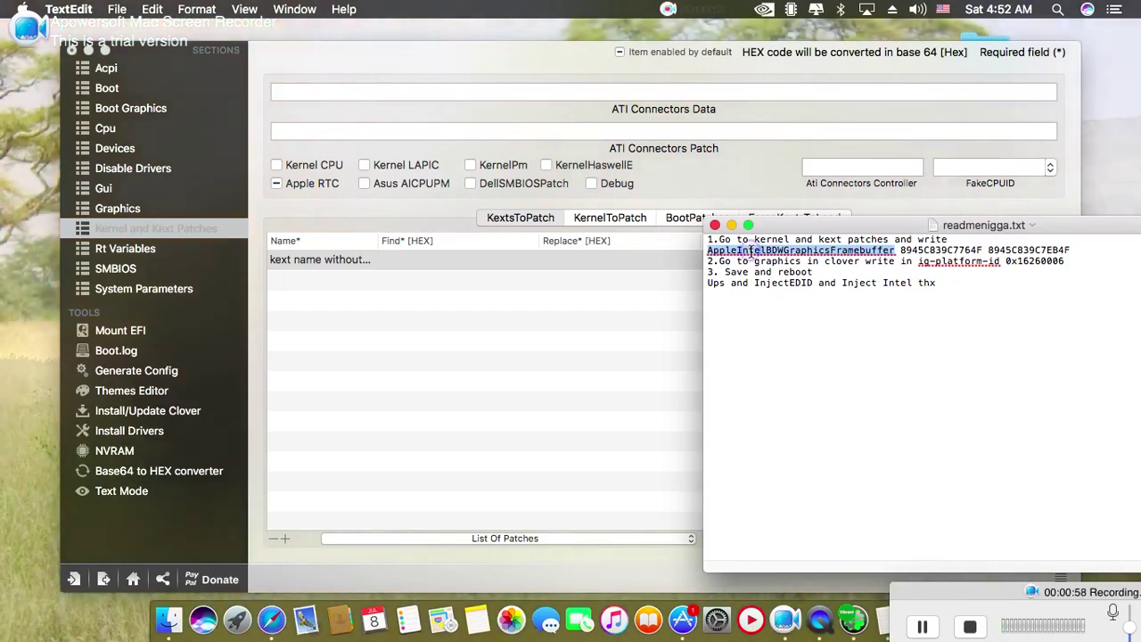
right_click(752, 251)
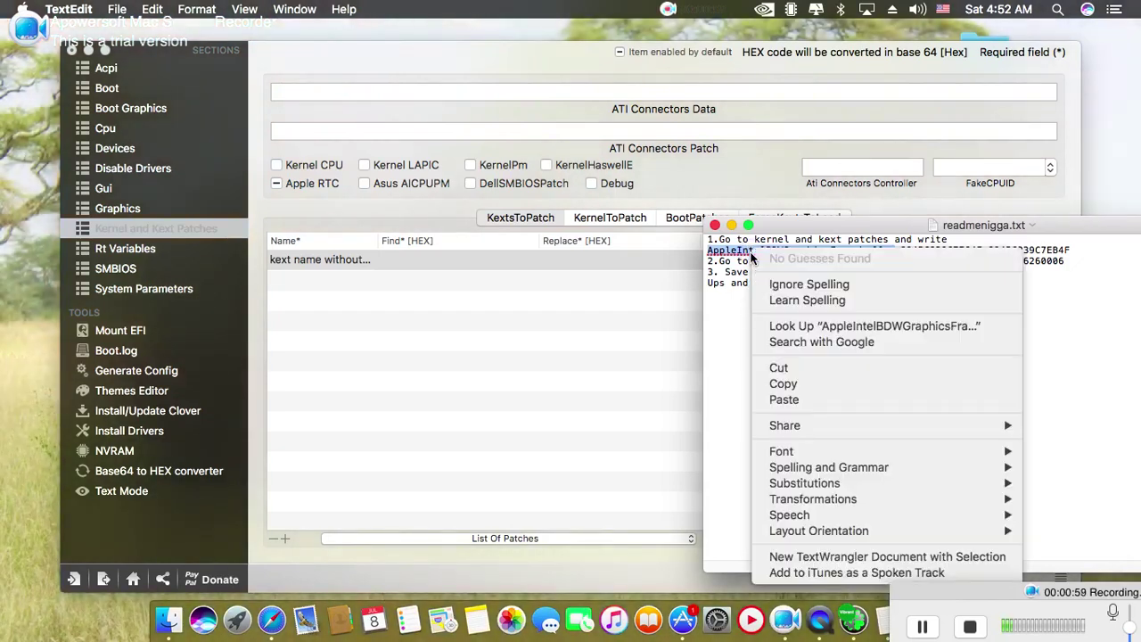
click(781, 384)
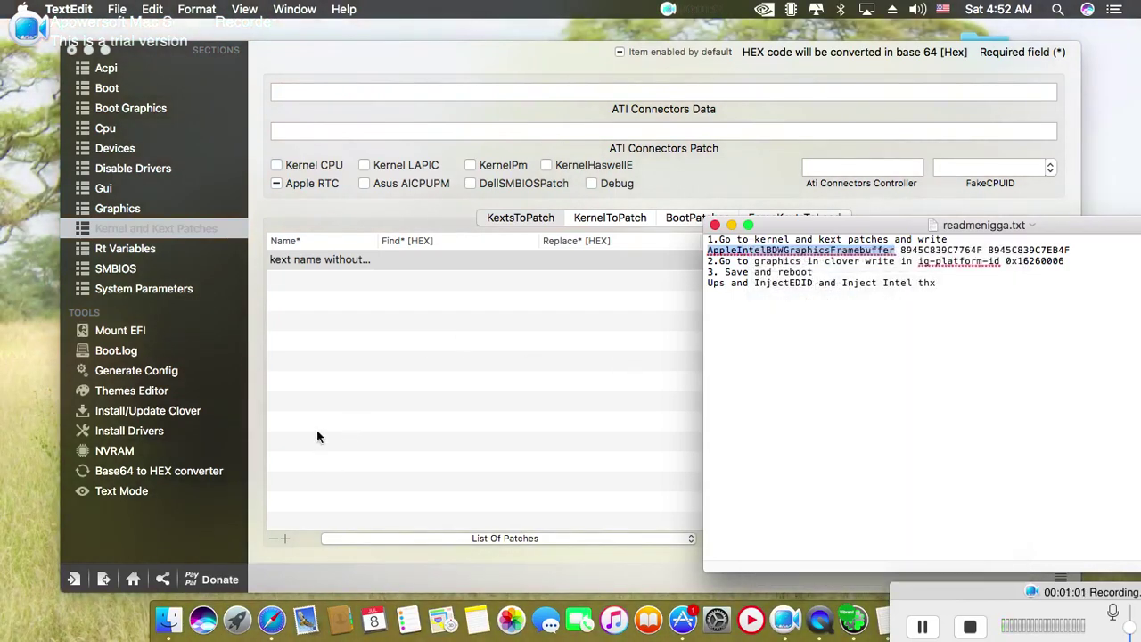
double_click(295, 259)
right_click(295, 260)
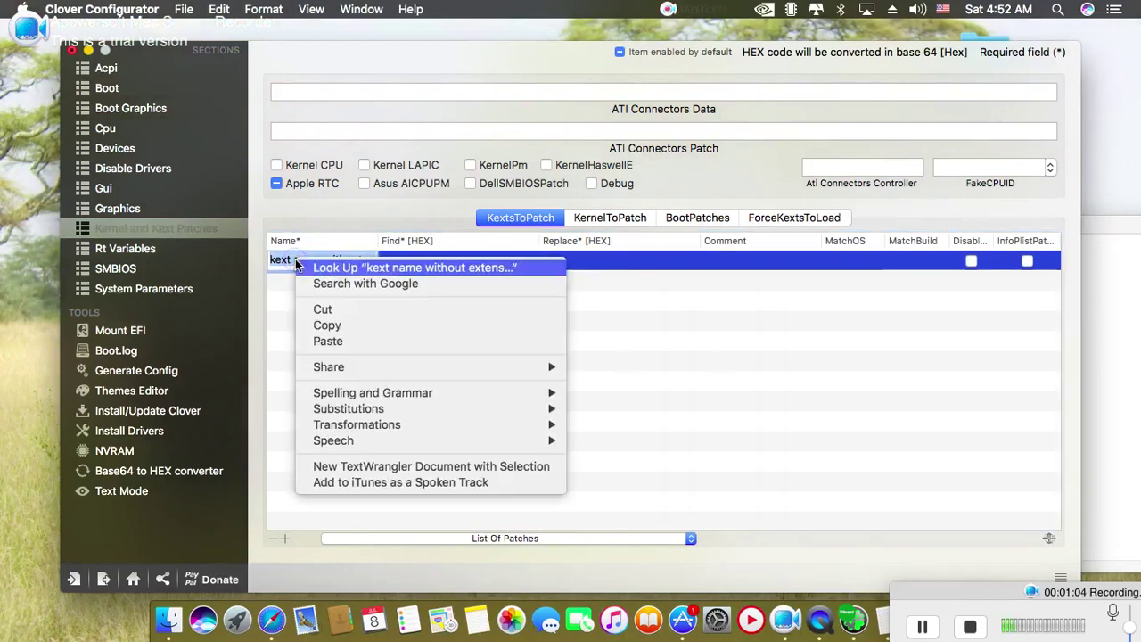
click(318, 340)
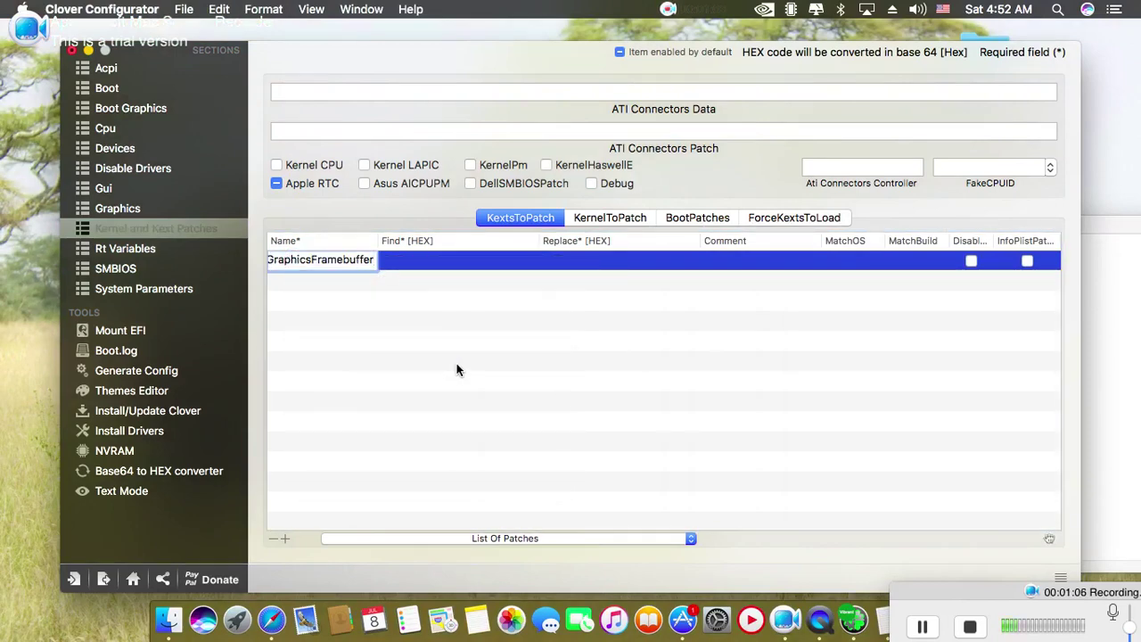
click(883, 620)
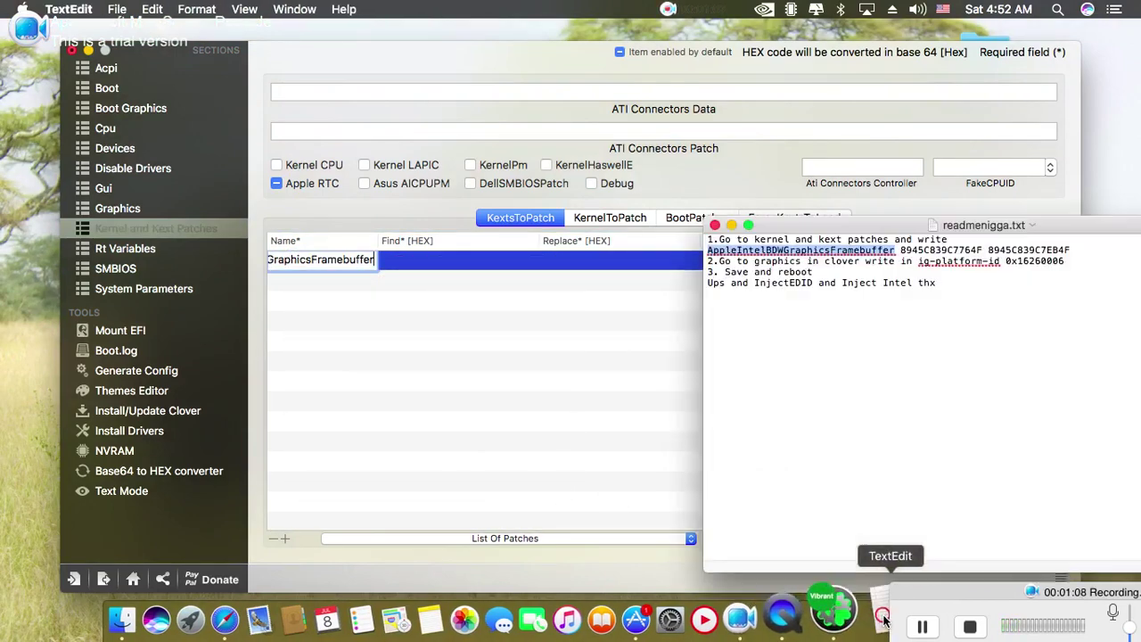
Copy the find hex 8945C839C7764F from the readme into the patch's Find cell
double_click(913, 250)
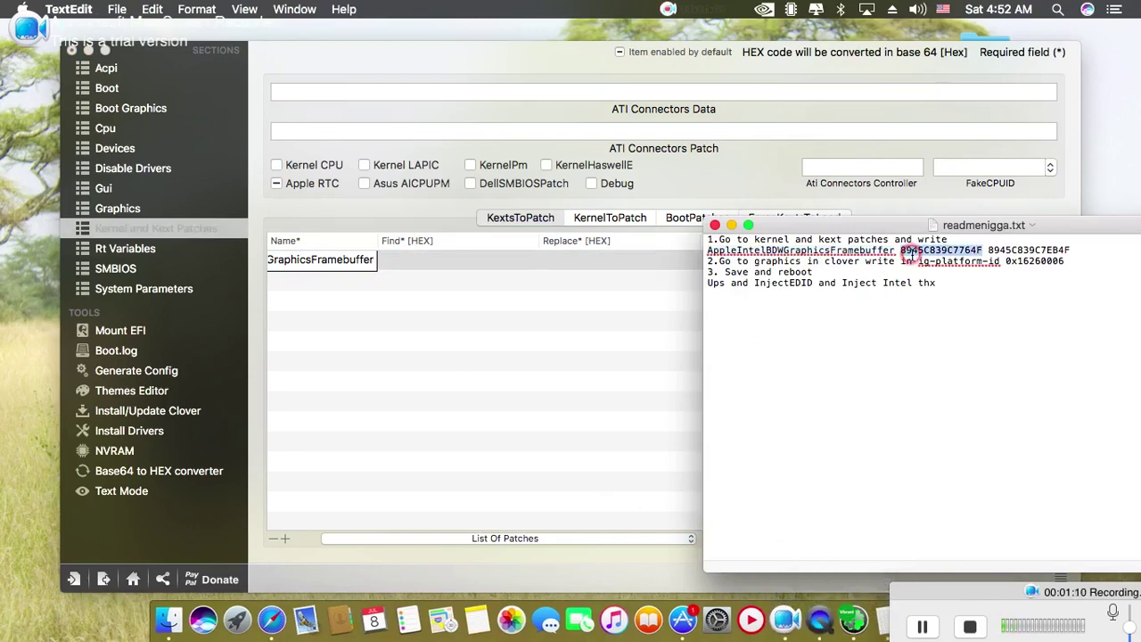
right_click(913, 252)
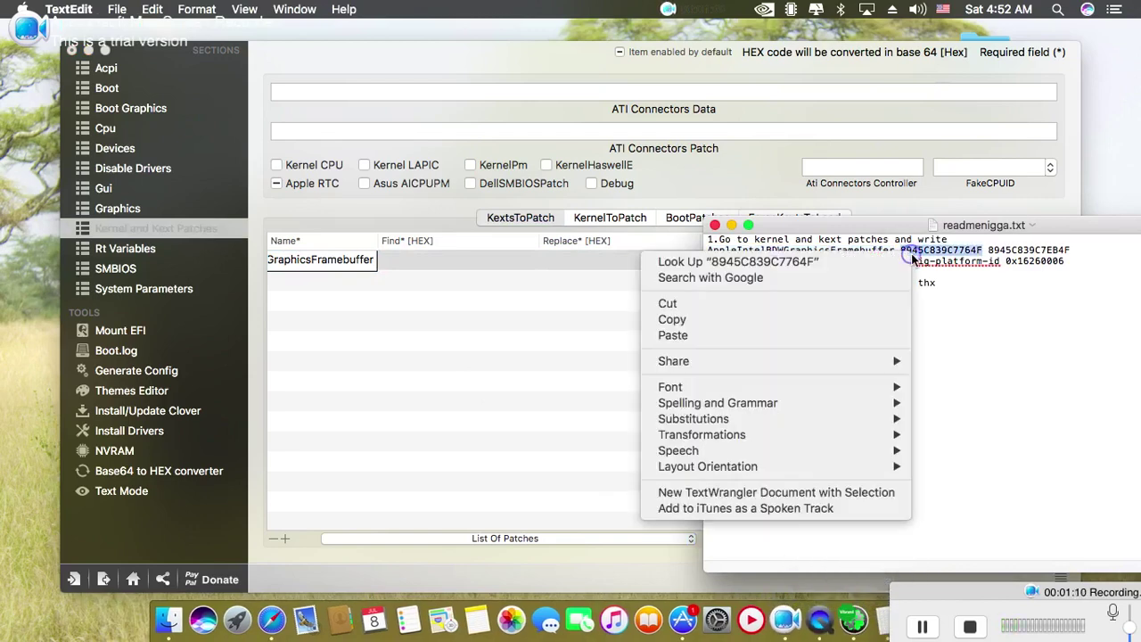
click(802, 320)
click(429, 263)
click(423, 260)
right_click(423, 260)
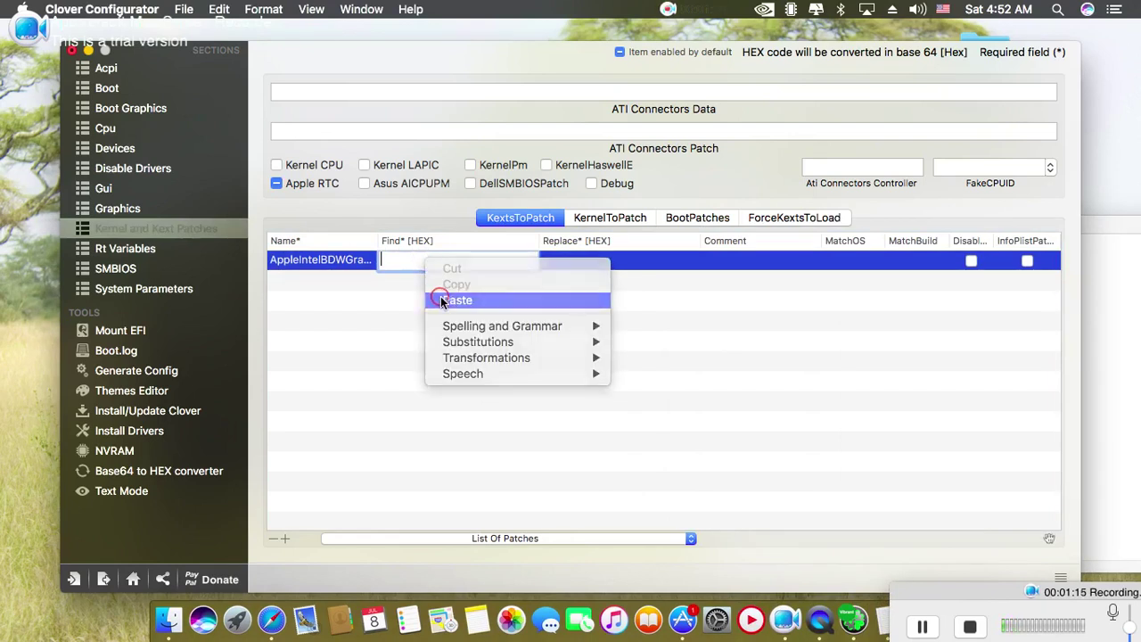
click(455, 300)
click(577, 258)
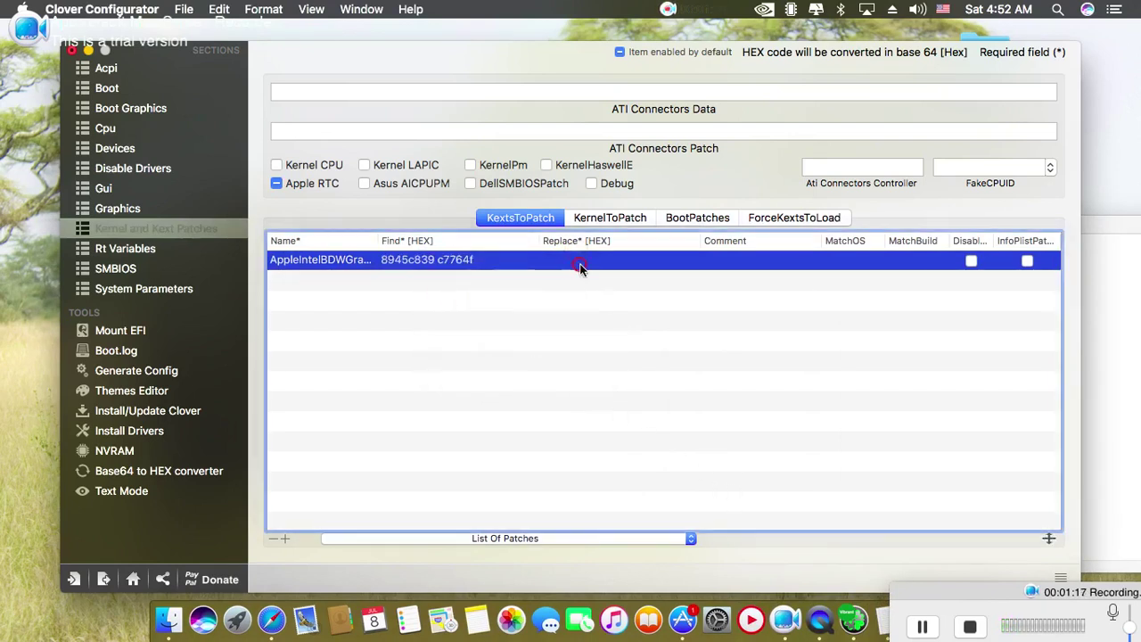
Paste the replace hex 8945C839C7EB4F into Replace and enter the comment Qe/Ci
click(829, 605)
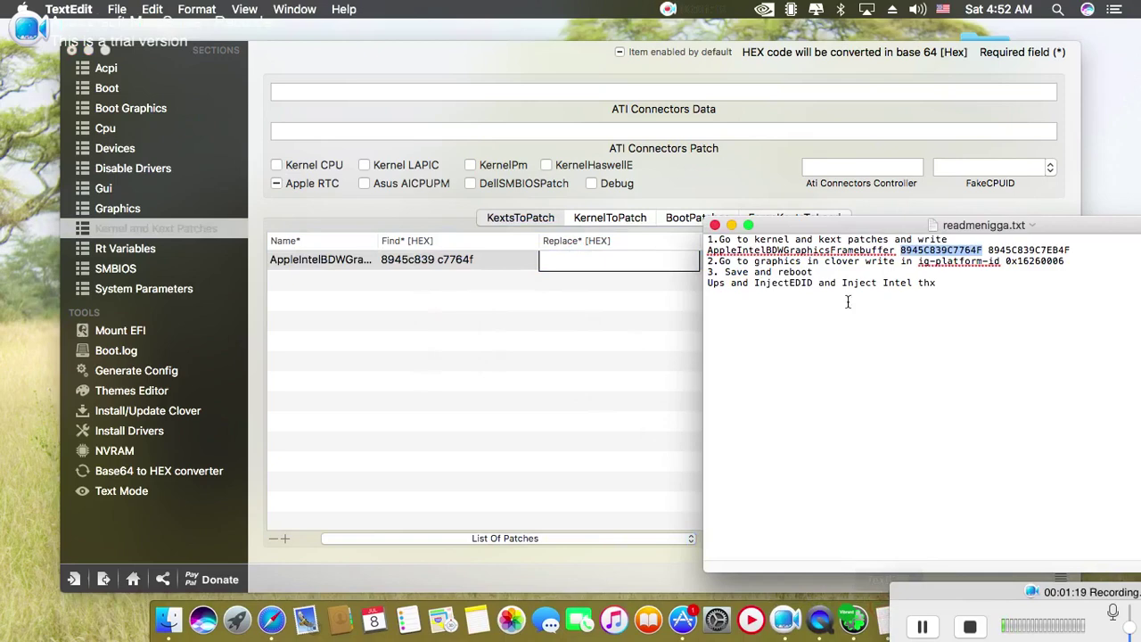
double_click(1030, 250)
right_click(1030, 253)
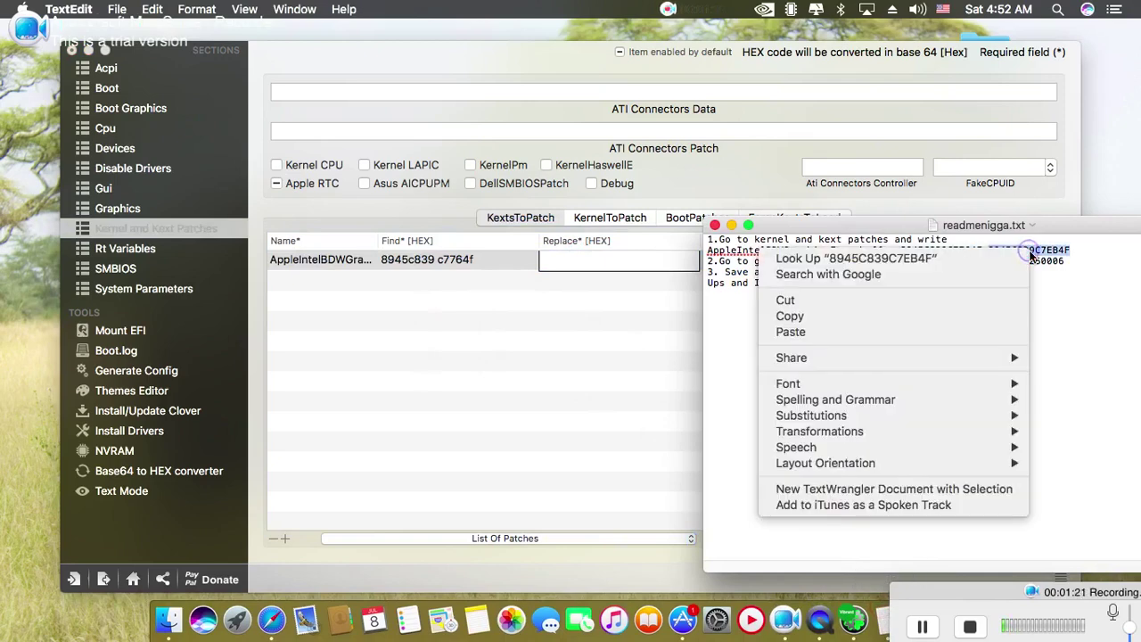
click(944, 315)
right_click(633, 264)
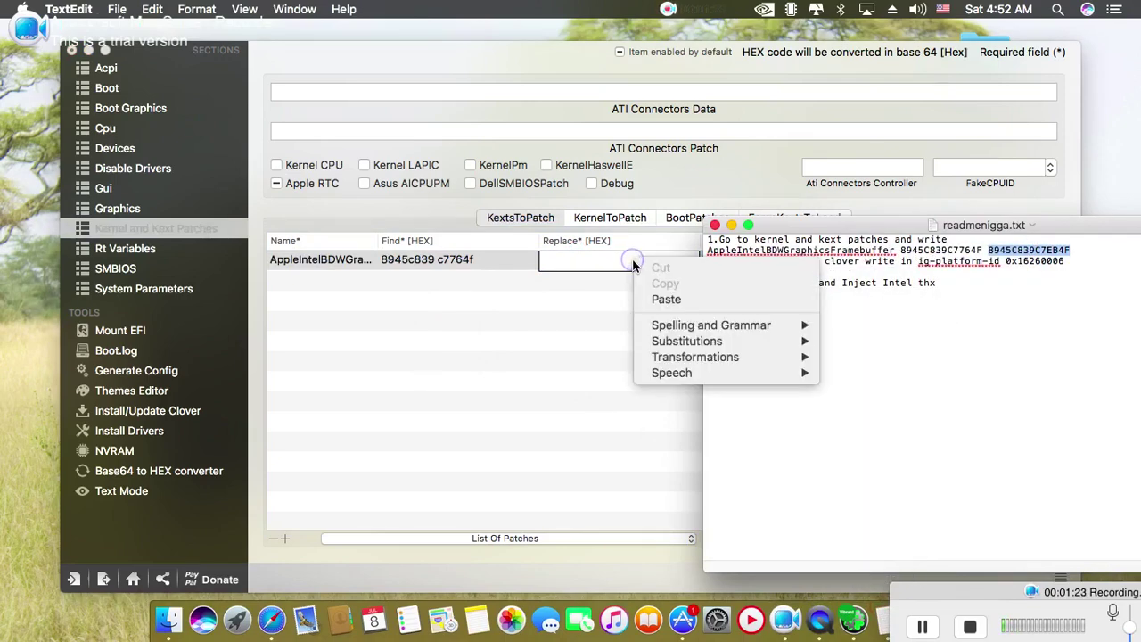
click(643, 294)
click(561, 295)
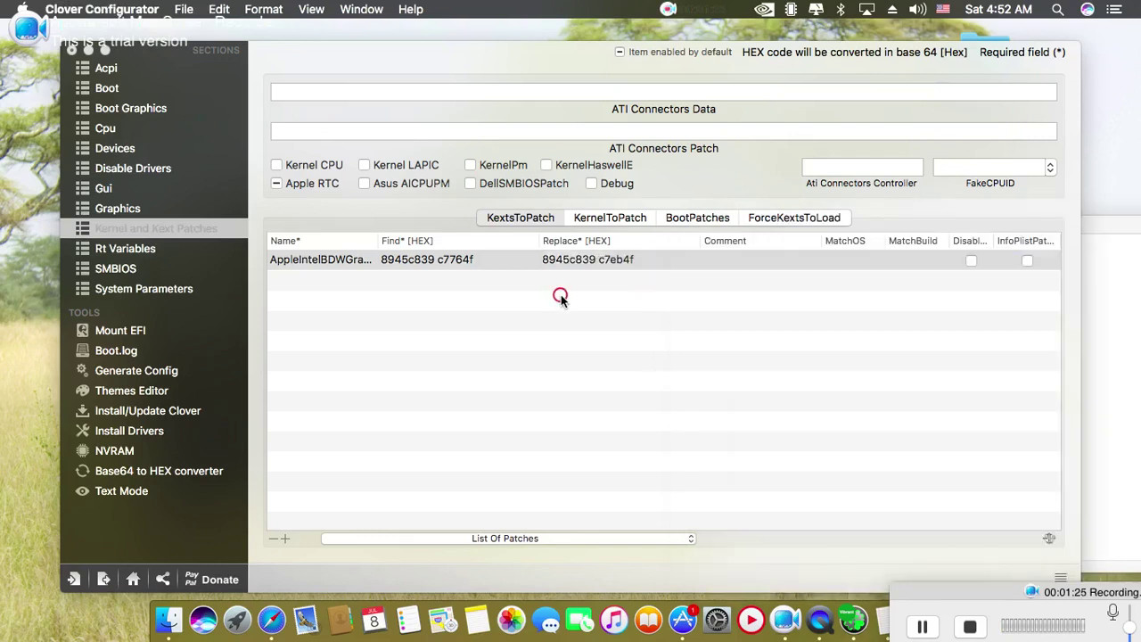
click(740, 265)
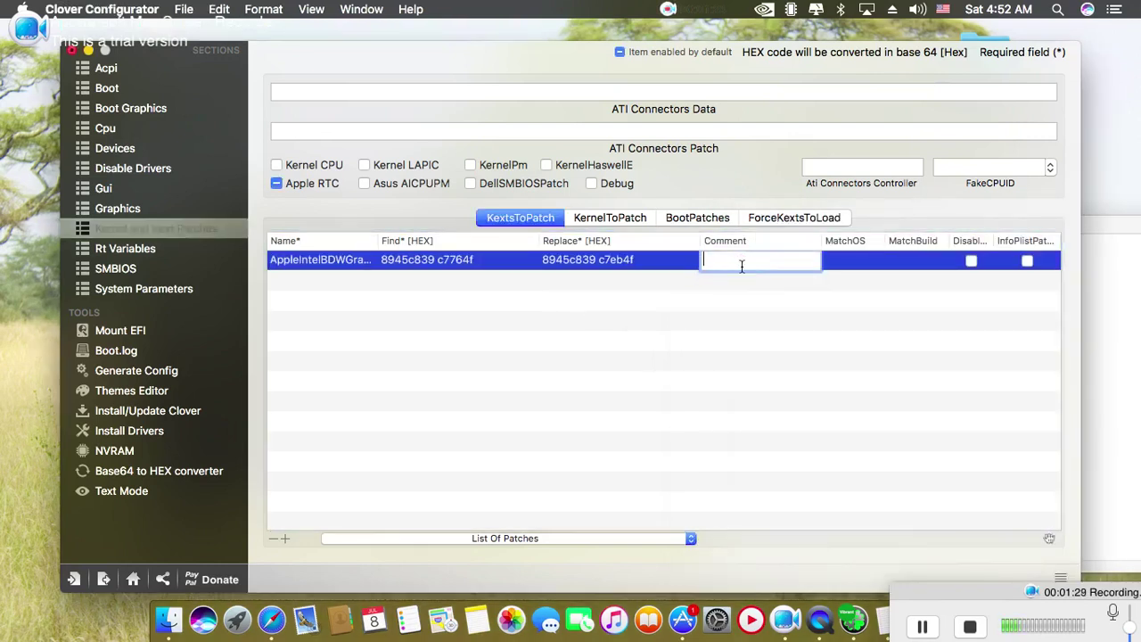
text(Qe/Ci)
click(714, 326)
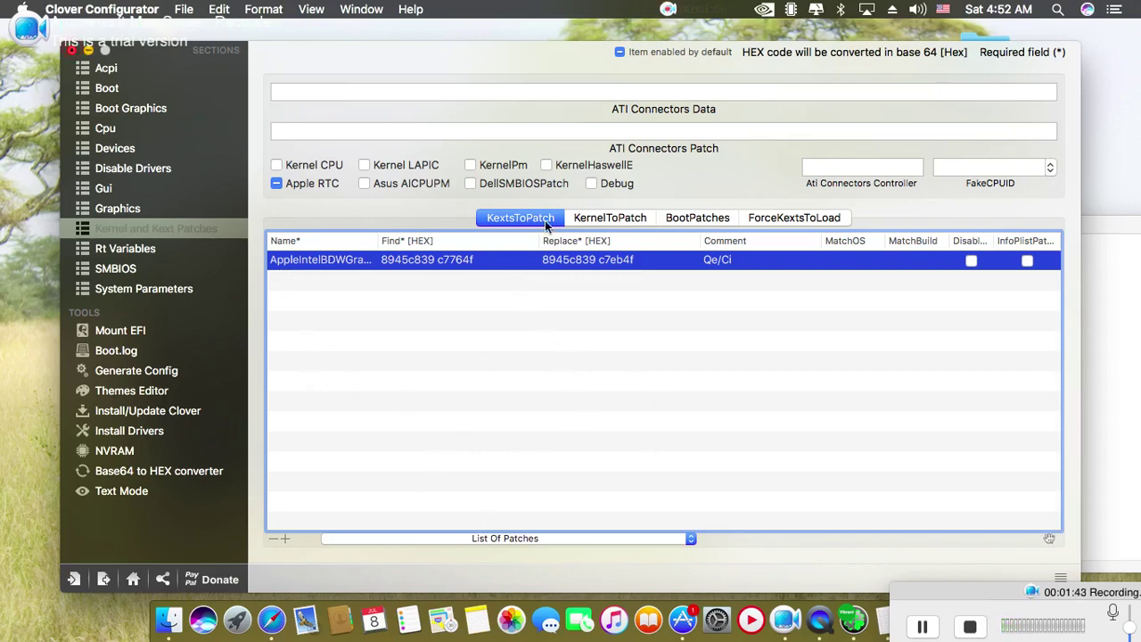
Quit Clover Configurator without saving changes, then close the readme notes window
key(super+q)
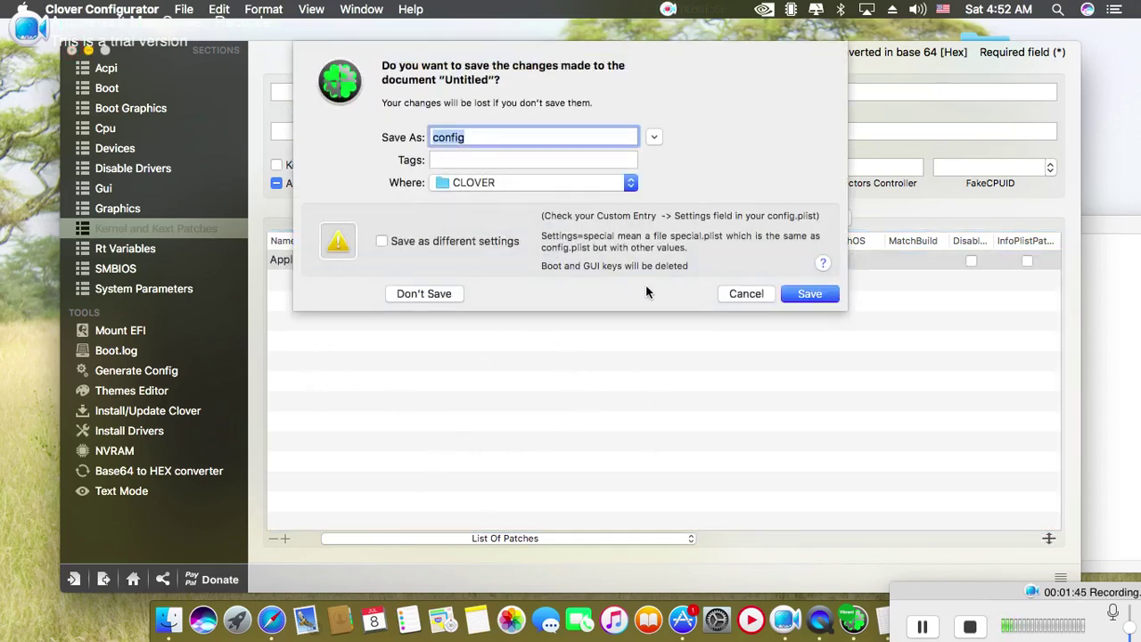
click(415, 294)
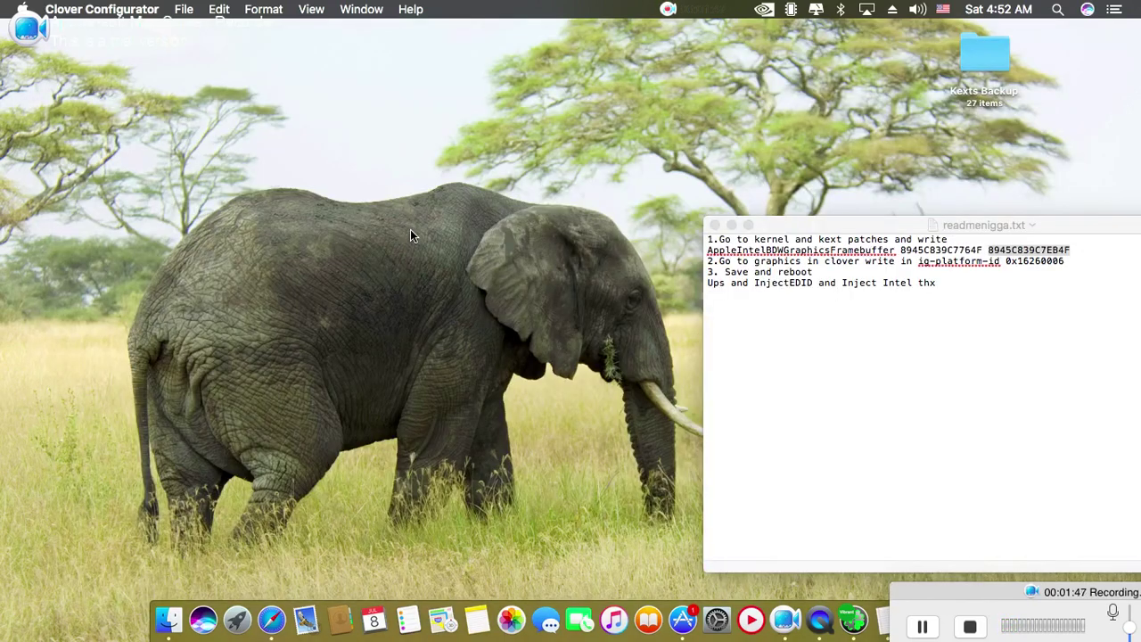
drag(795, 225, 704, 212)
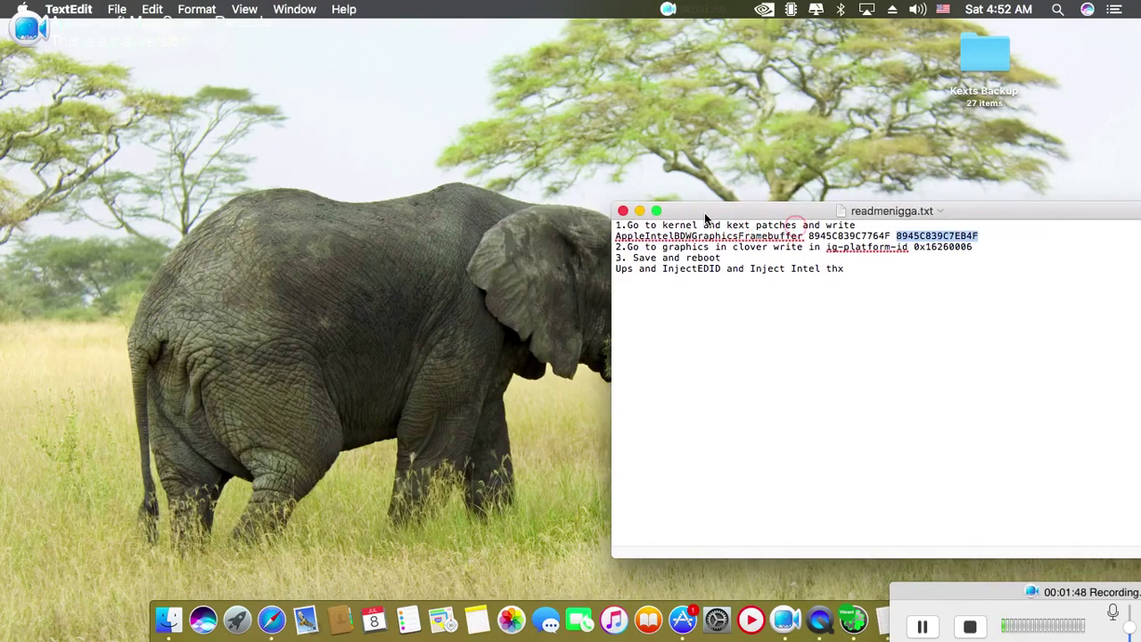
click(621, 212)
Clean up the desktop icons and quit TextEdit
right_click(469, 219)
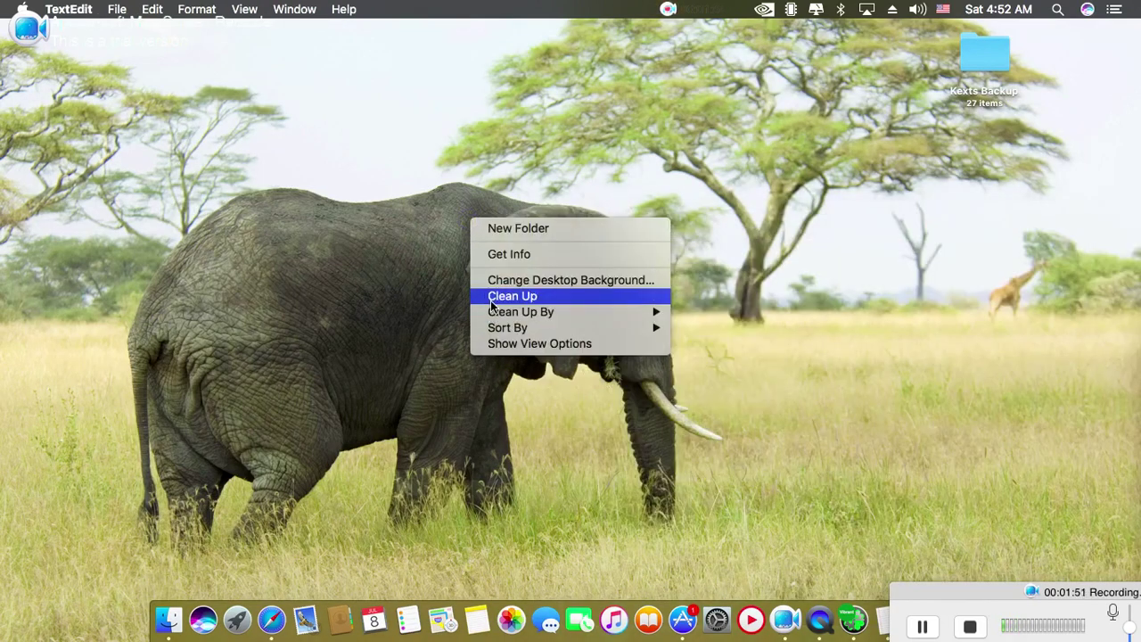
click(500, 295)
right_click(447, 289)
click(459, 362)
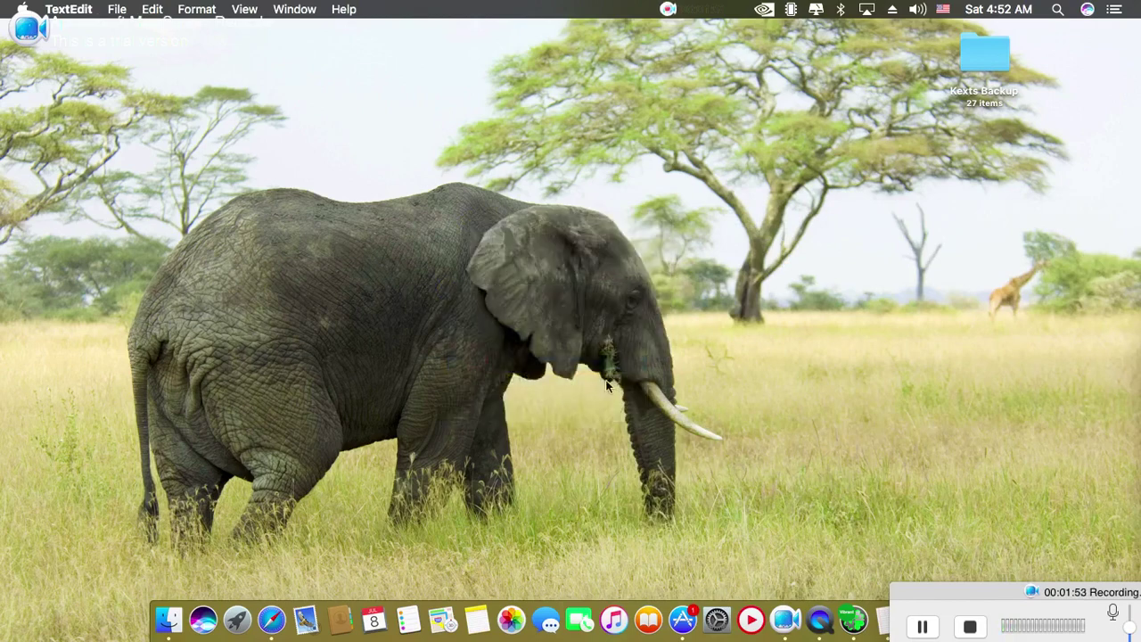
key(super+q)
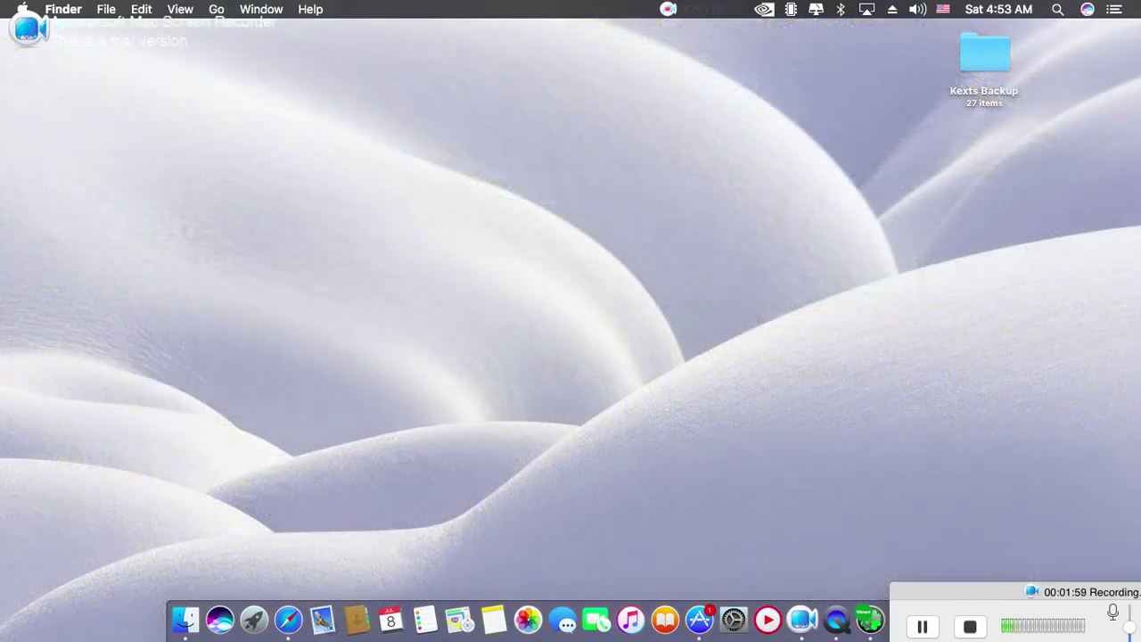
click(22, 9)
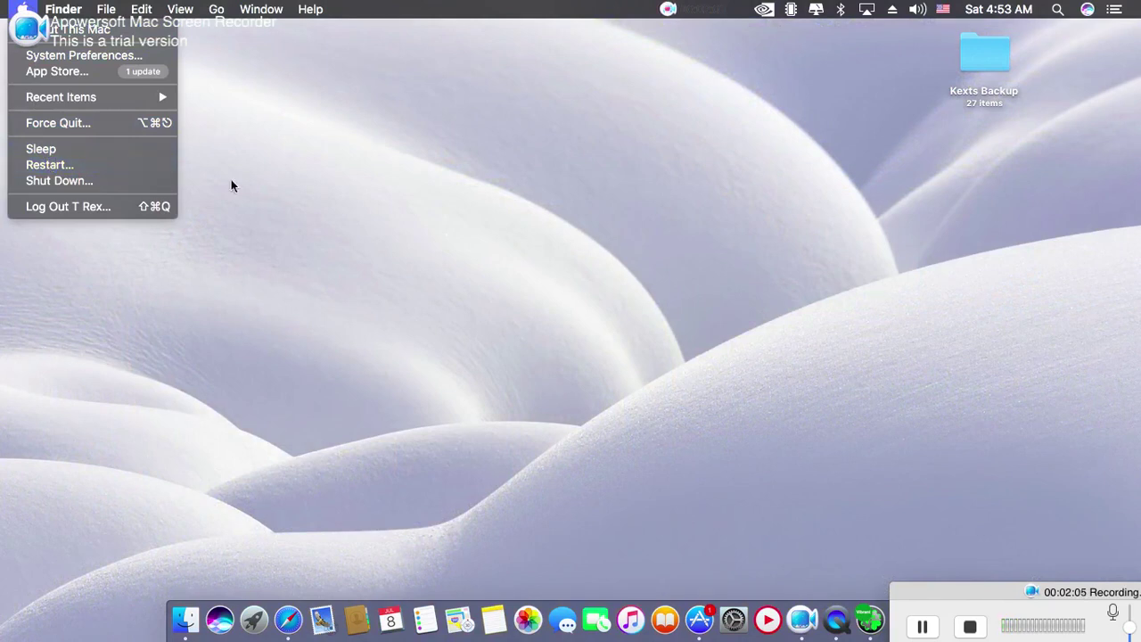
click(467, 225)
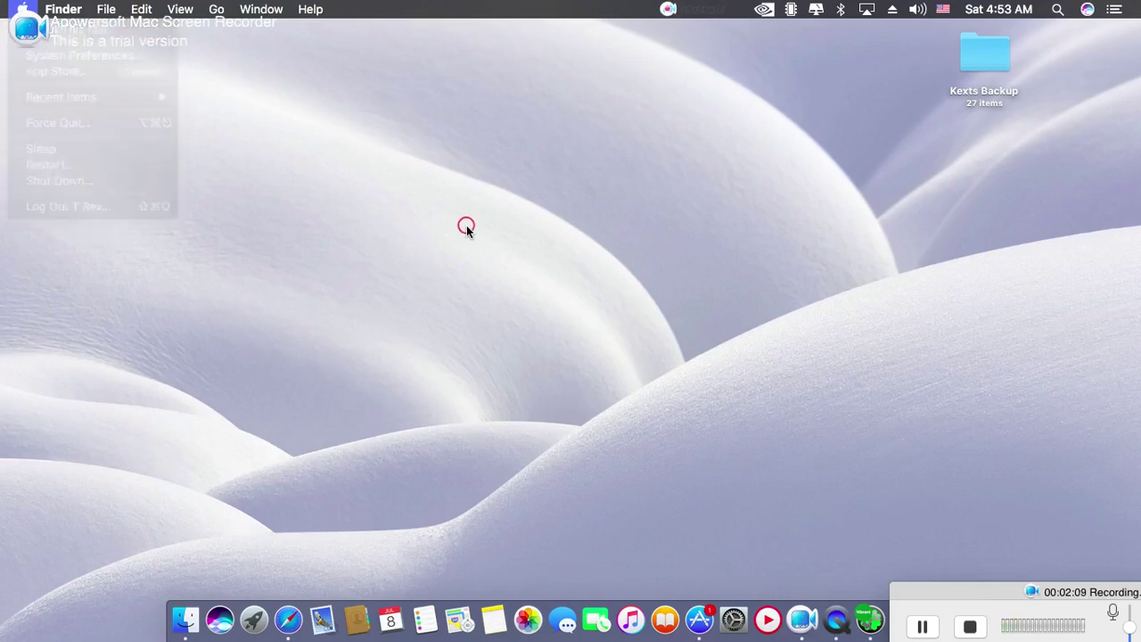
drag(1004, 586, 968, 463)
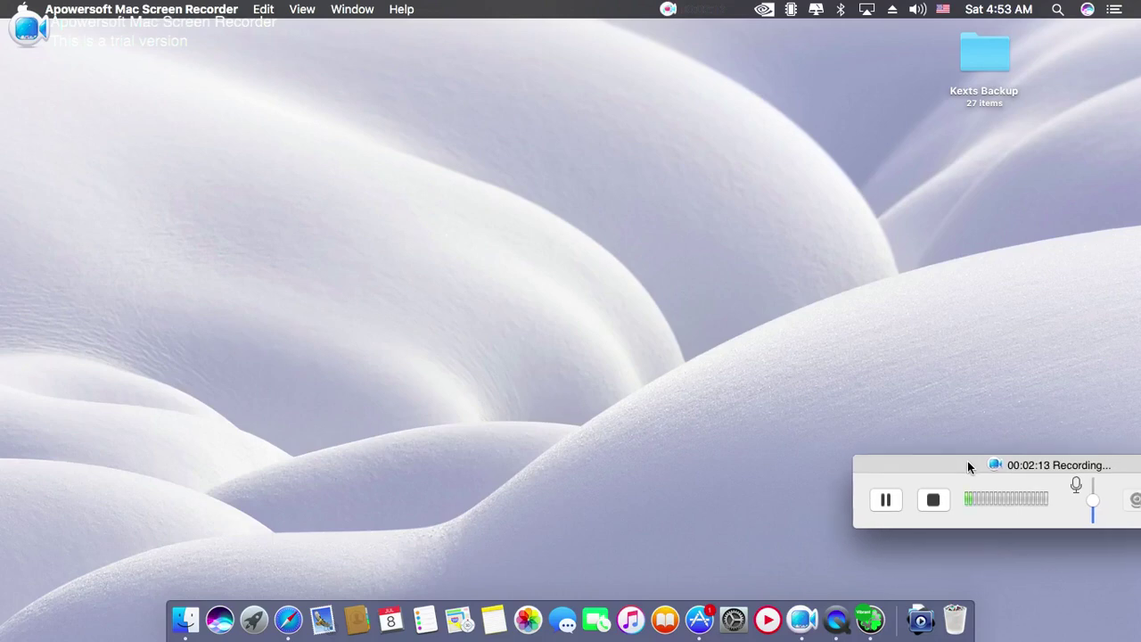